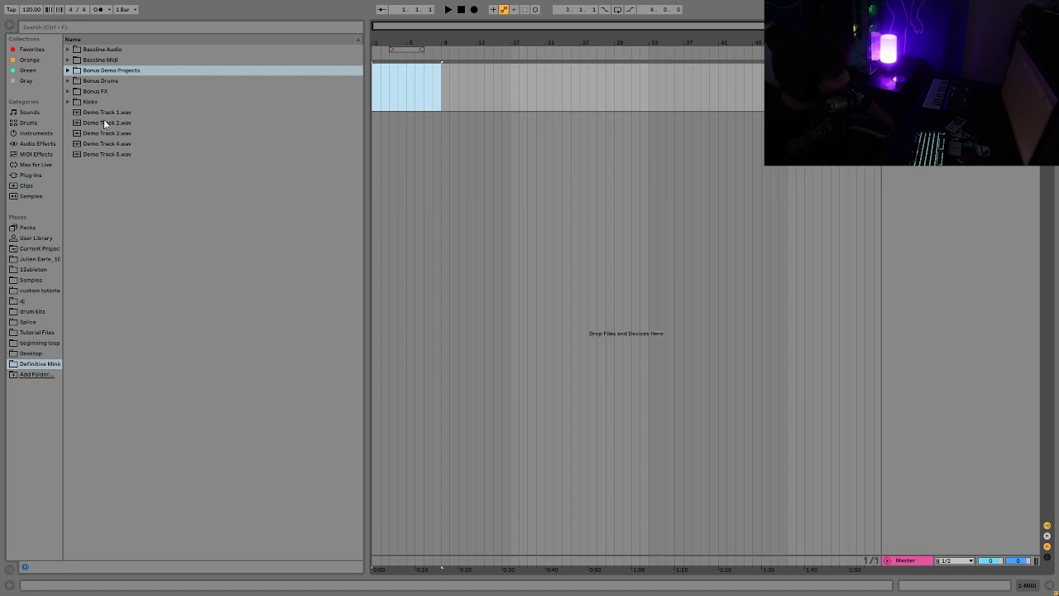
Show the contents of the "Definitive Minim…" sample pack folder and widen the browser's places column slightly
click(60, 311)
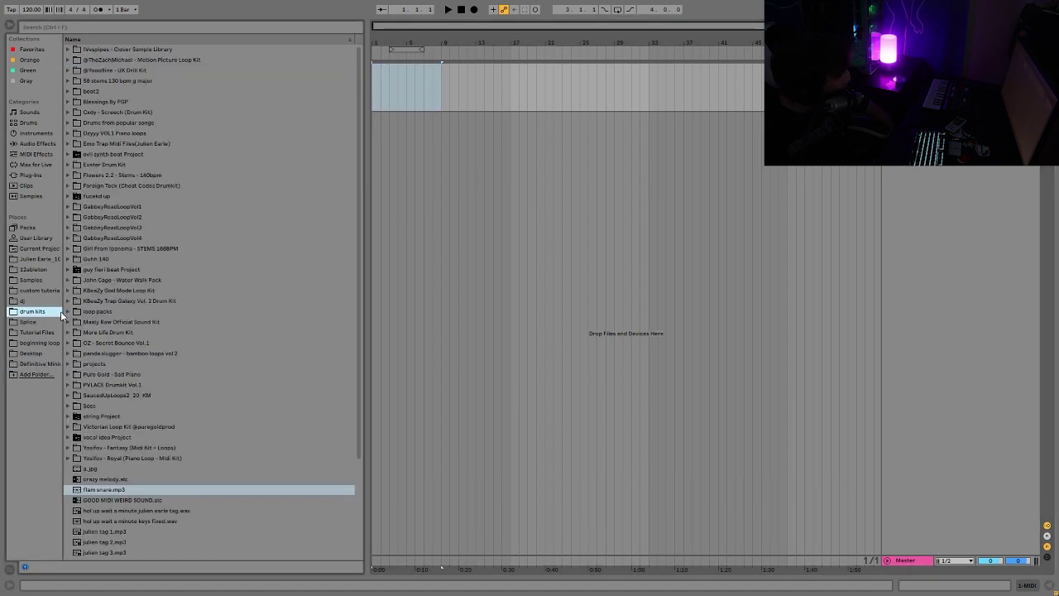
click(45, 365)
mouse_move(63, 365)
mouse_down()
mouse_move(131, 377)
mouse_move(58, 374)
mouse_move(68, 373)
mouse_up()
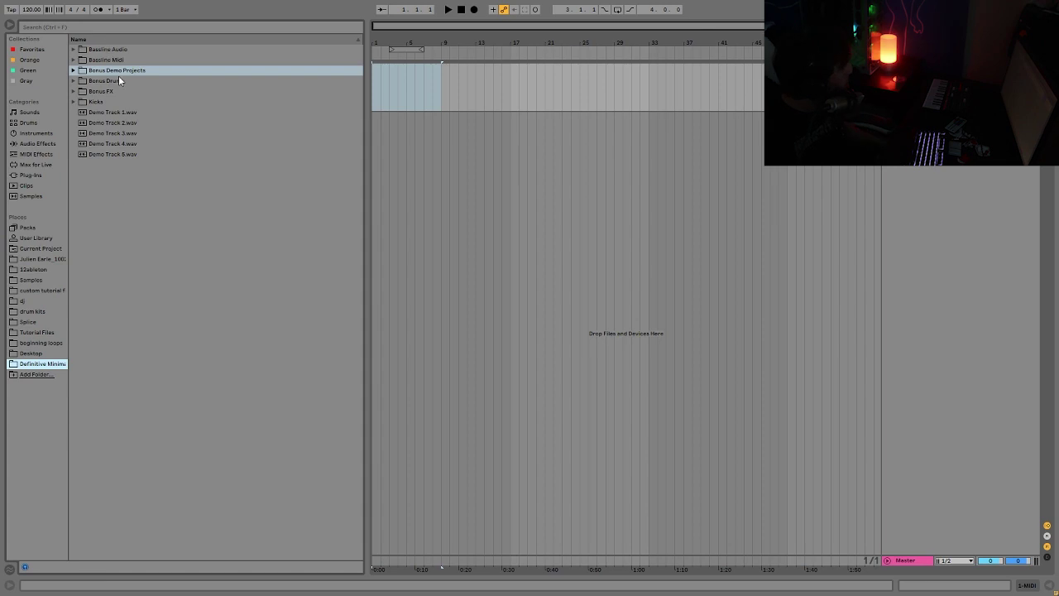
Look through the pack's Kicks, Bassline Audio, Bassline Midi, Bonus Drums and Bonus FX folders
click(99, 101)
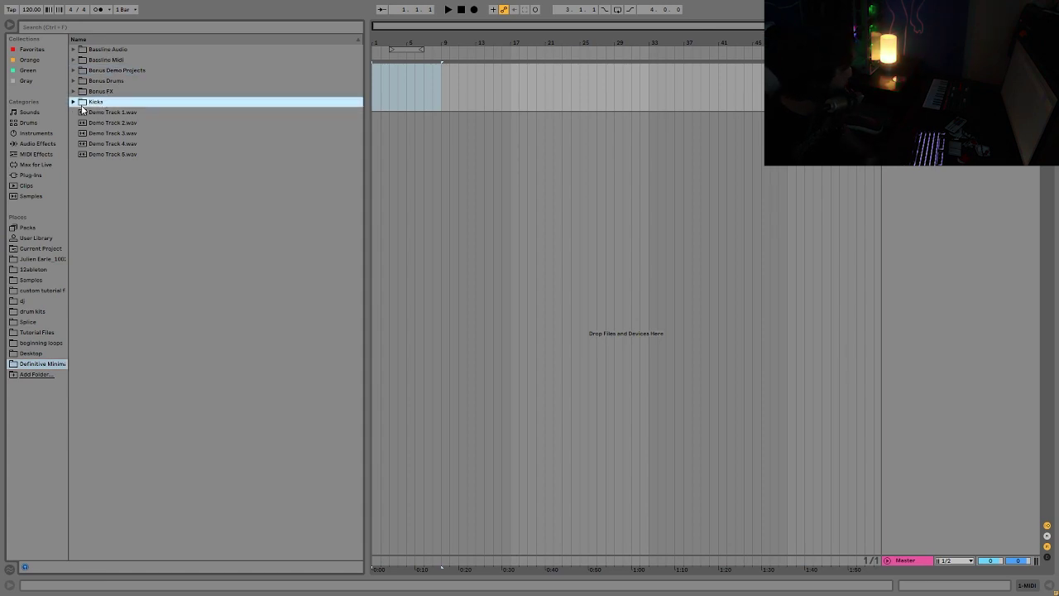
click(79, 105)
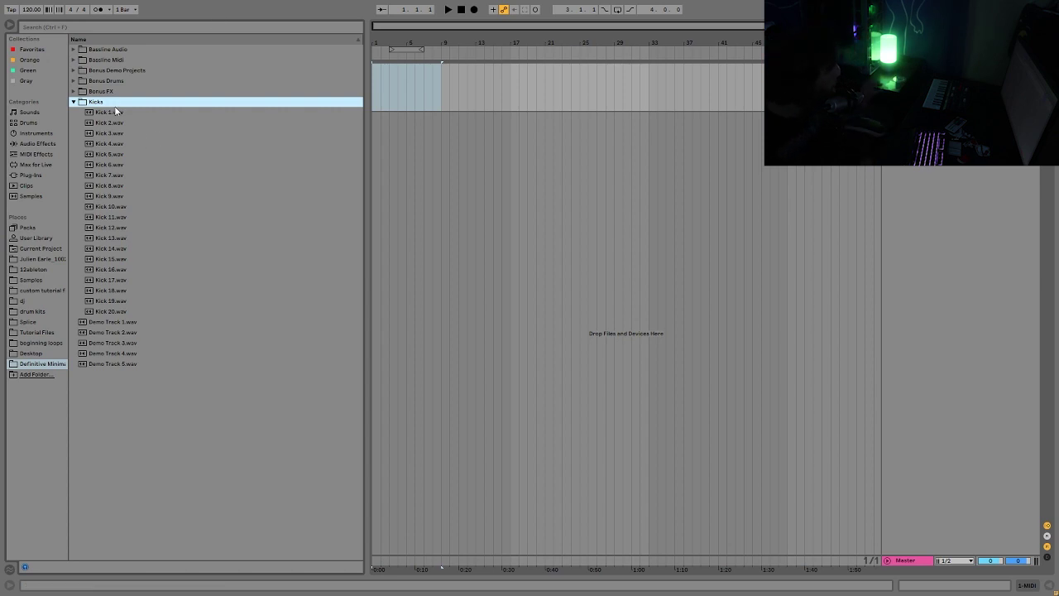
double_click(129, 48)
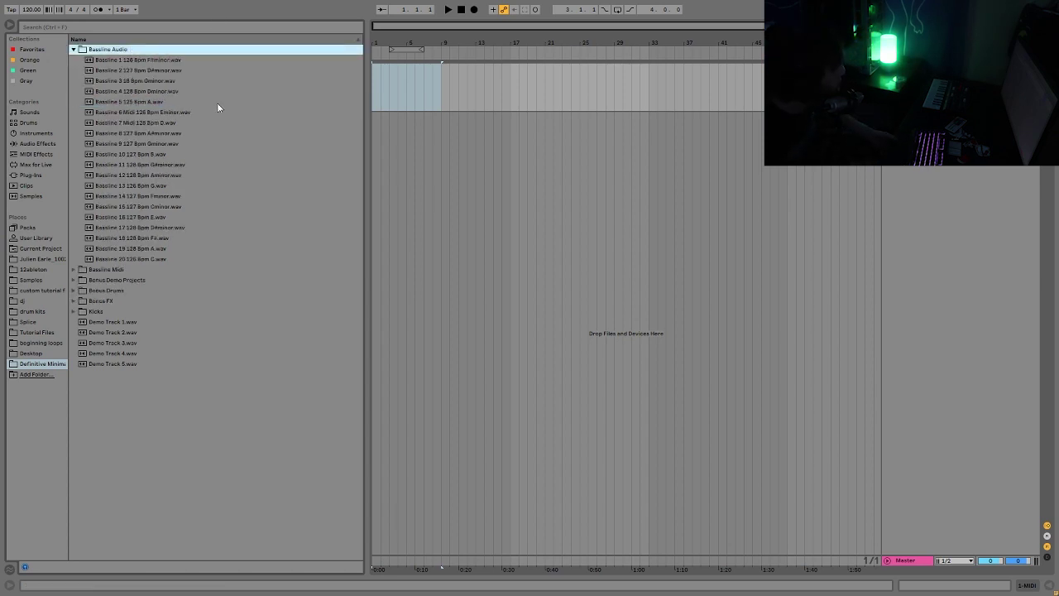
double_click(107, 266)
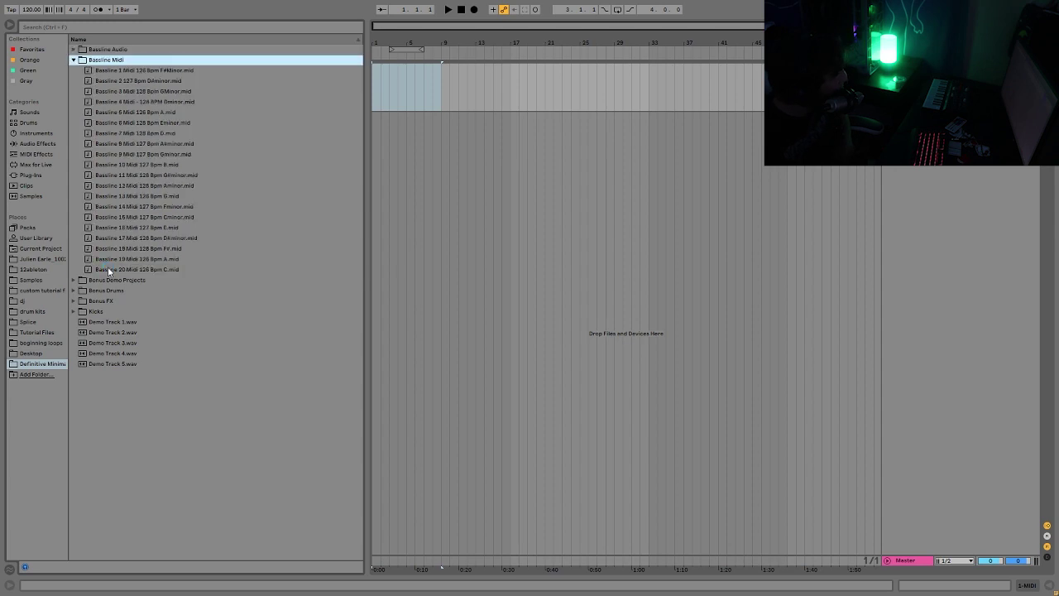
click(74, 62)
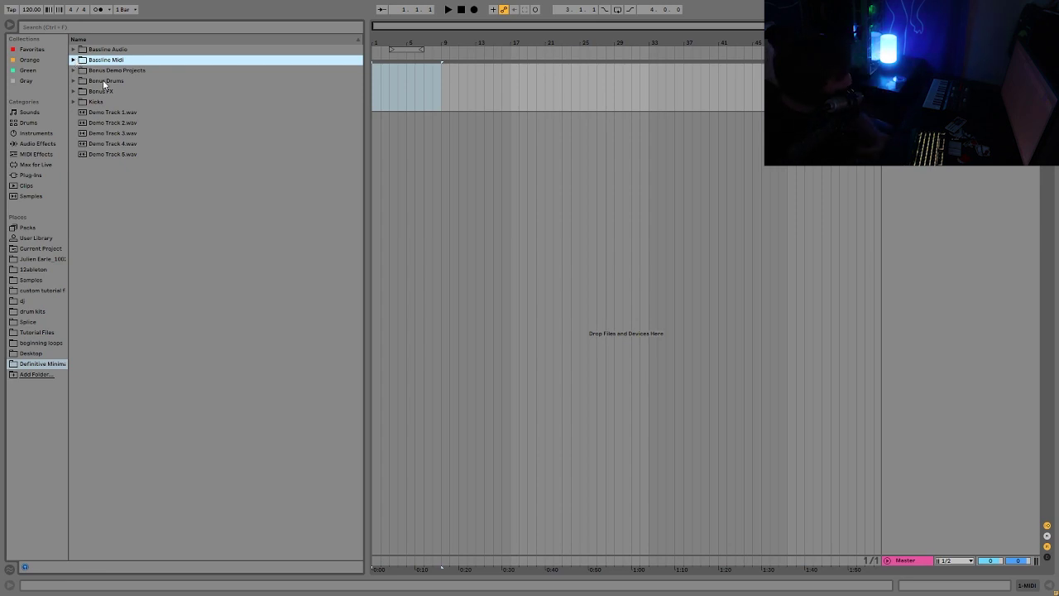
click(105, 80)
click(80, 81)
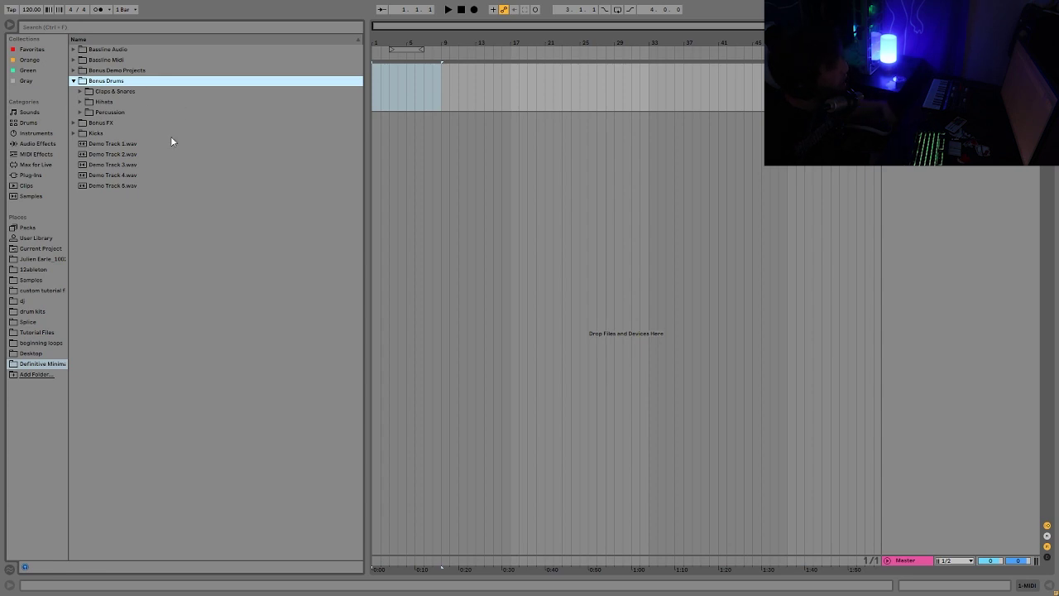
click(74, 81)
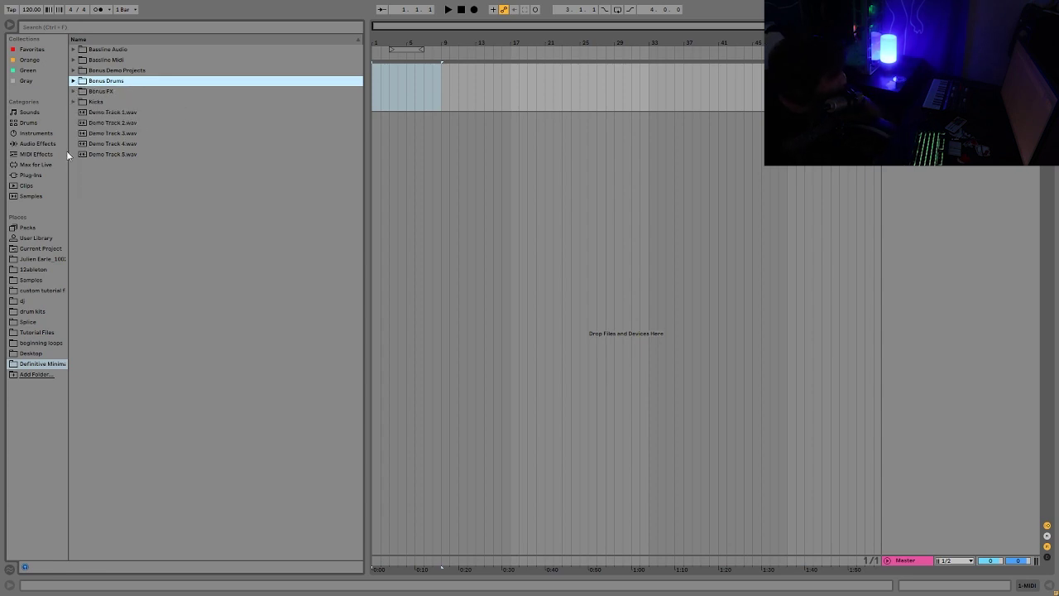
double_click(95, 91)
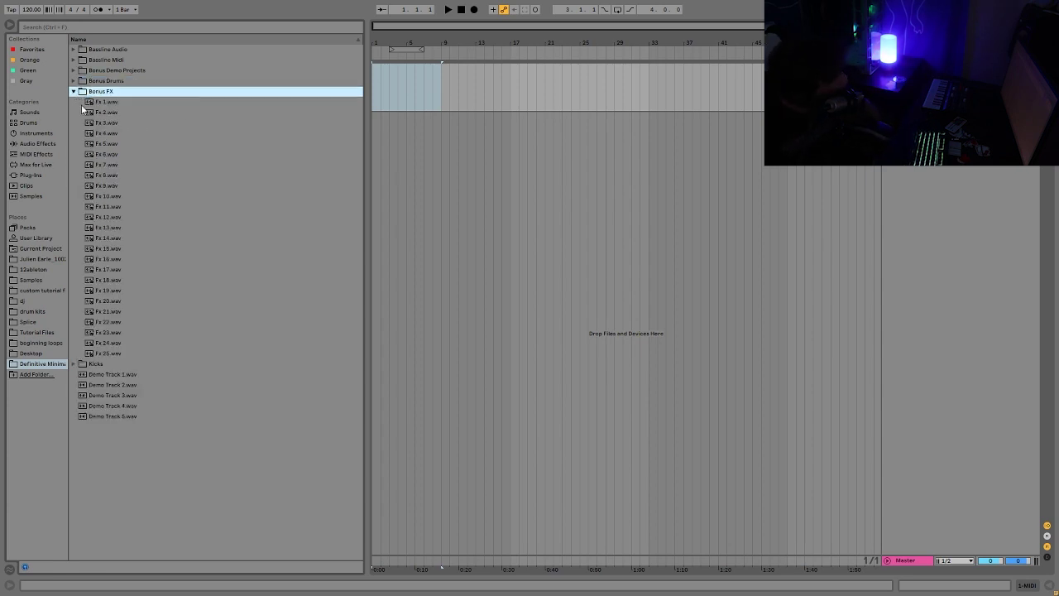
click(72, 91)
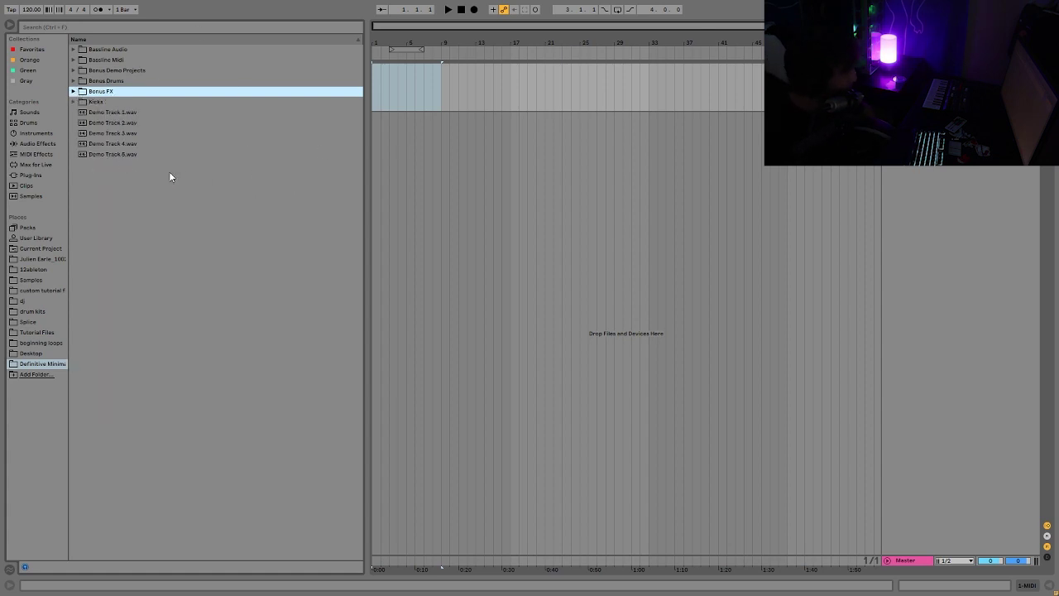
Preview the pack's five demo songs, from Demo Track 1.wav to Demo Track 5.wav
click(133, 112)
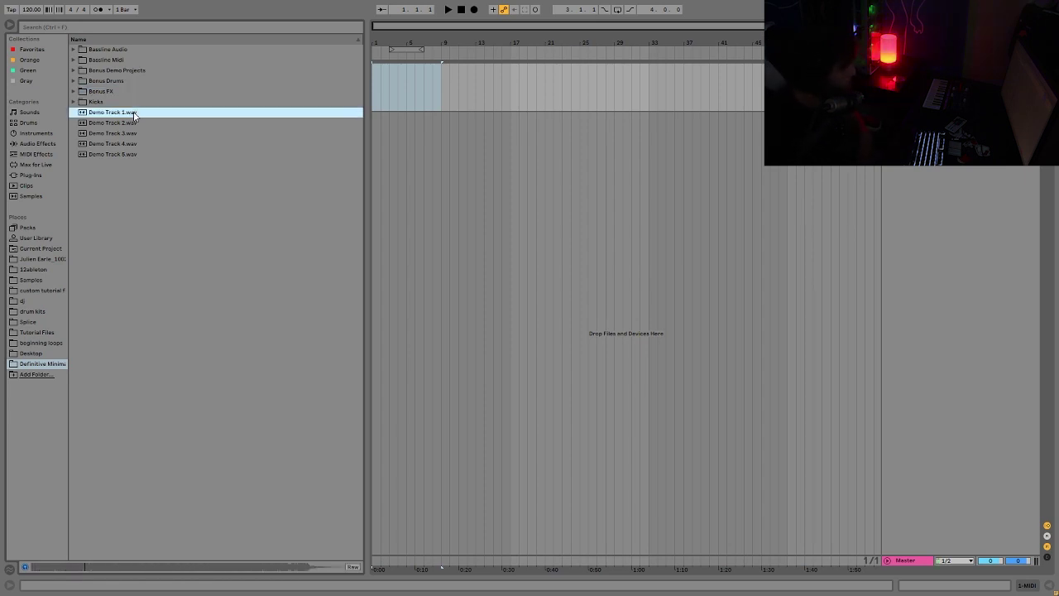
key(Down)
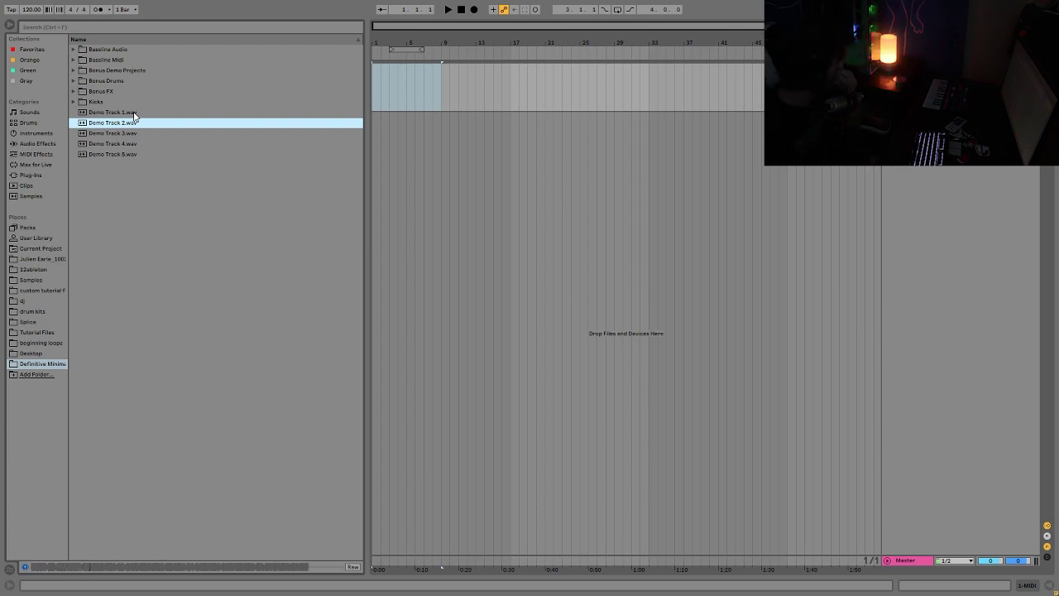
key(Down)
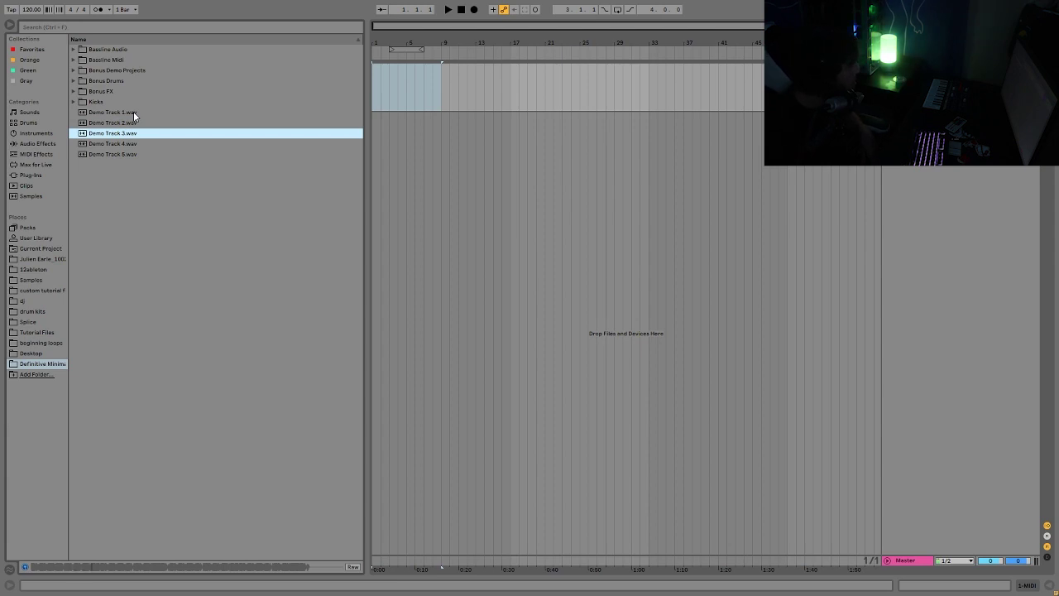
key(Down)
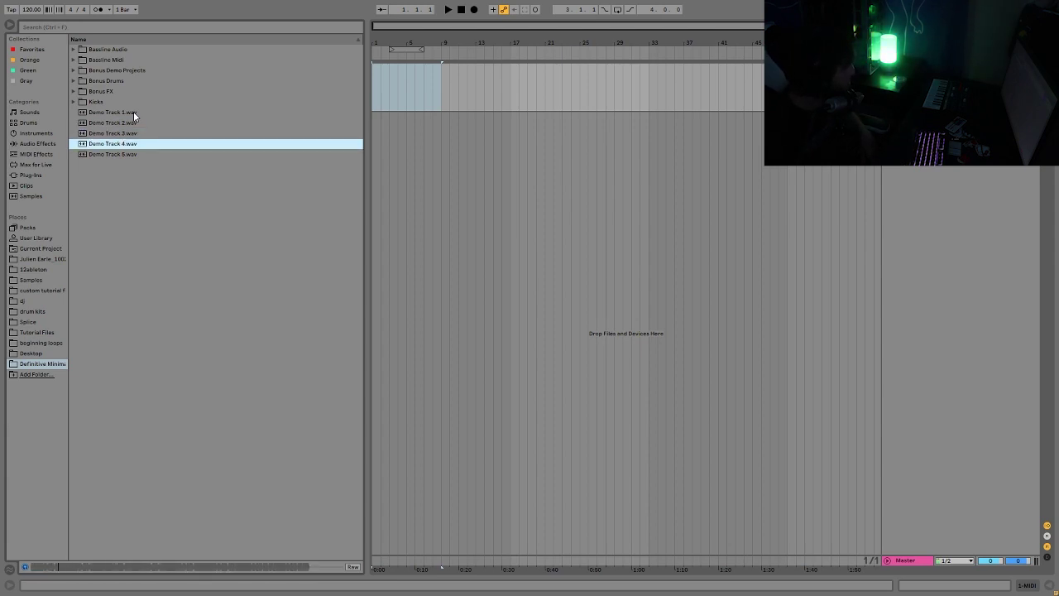
key(Down)
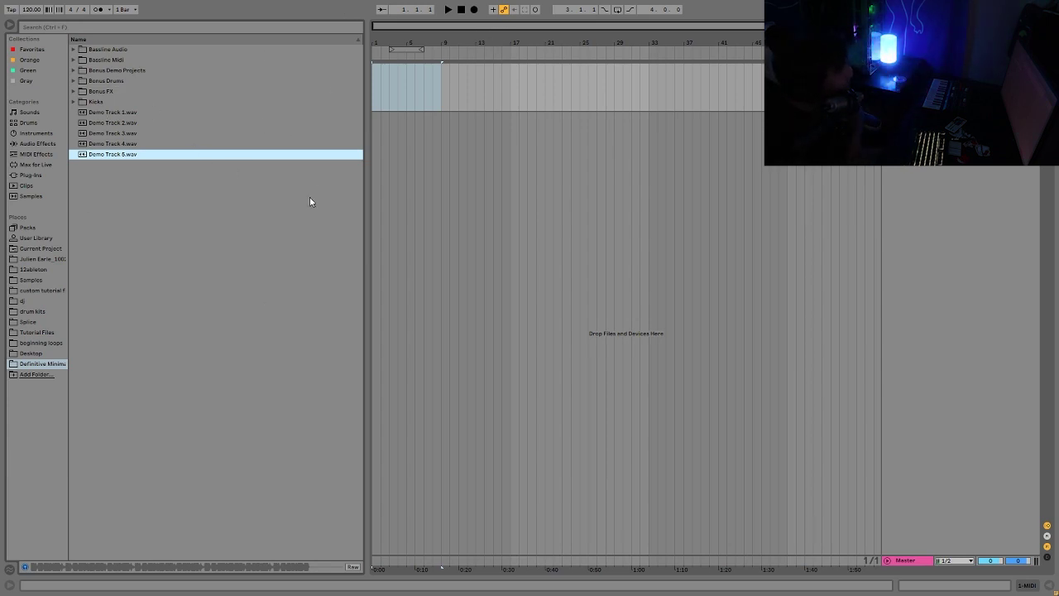
Look at the projects inside the Bonus Demo Projects folder and collapse it again
click(73, 69)
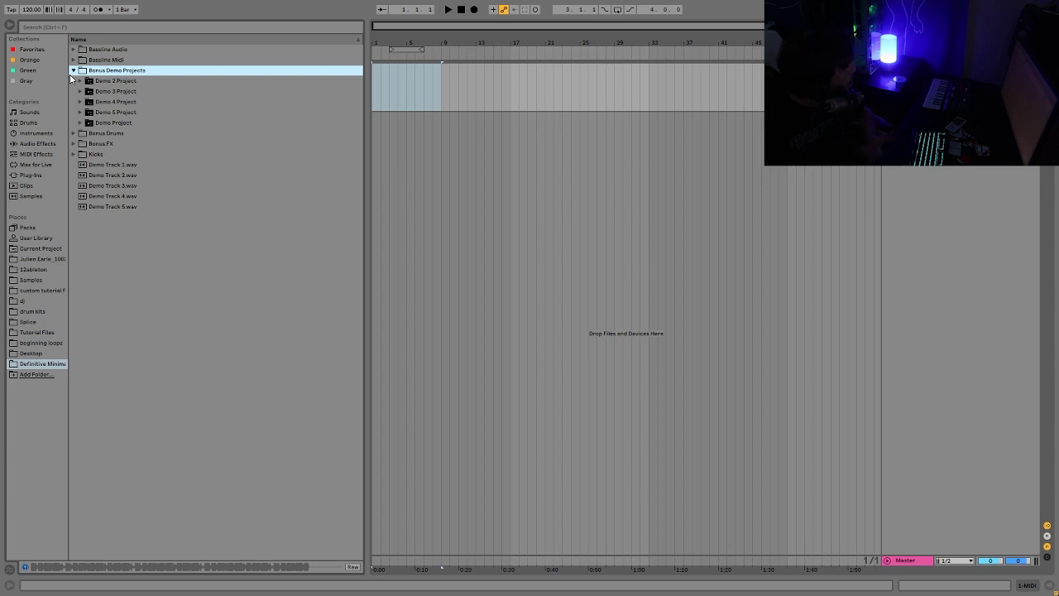
click(73, 70)
click(118, 61)
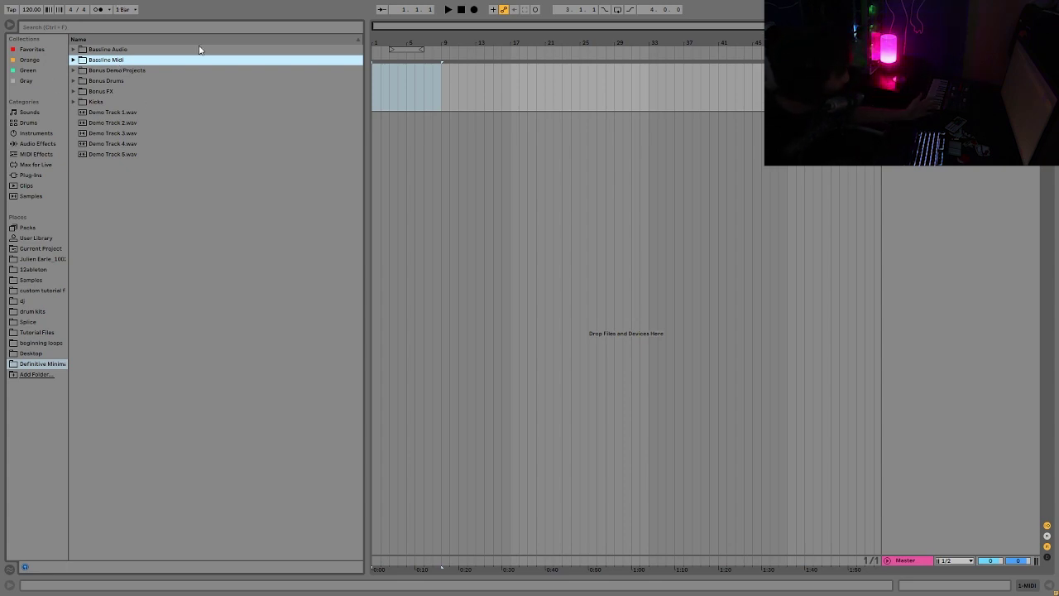
Preview Kick 1.wav and Kick 2.wav from the Kicks folder and set the cue volume to 6.0
double_click(87, 104)
click(110, 115)
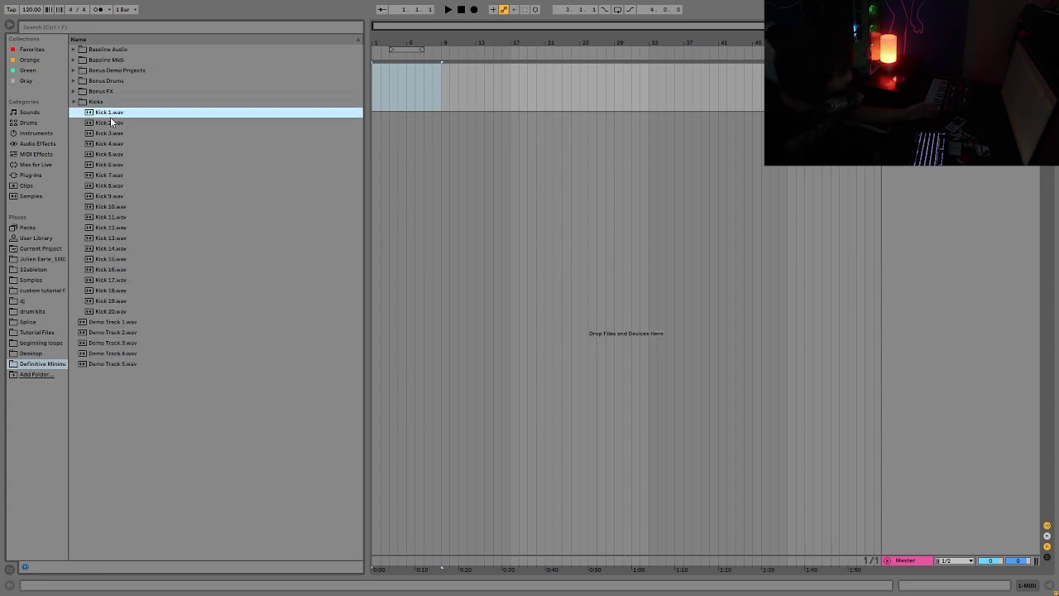
key(Down)
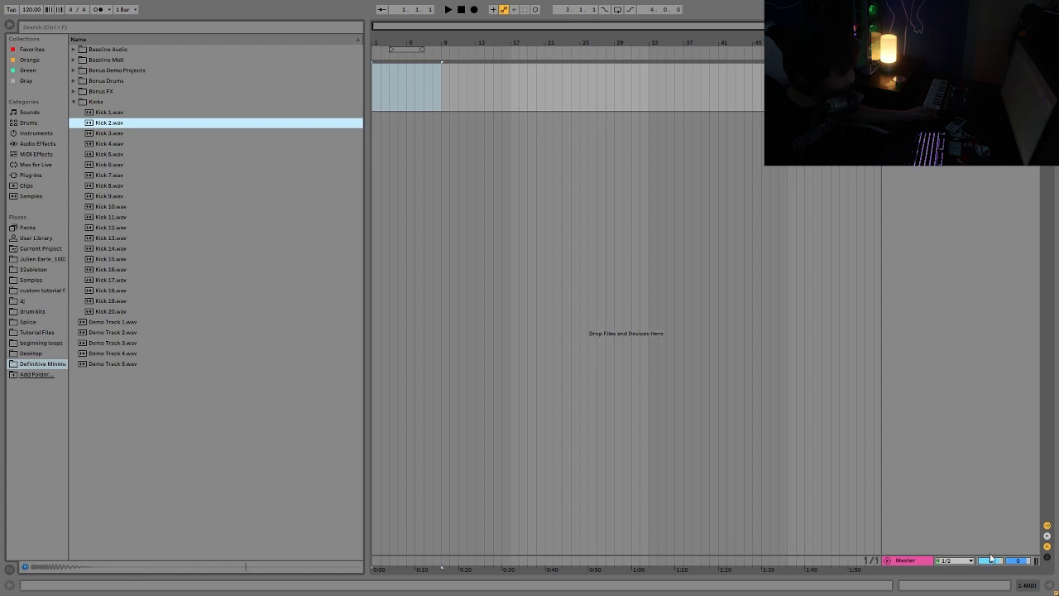
click(991, 560)
click(109, 129)
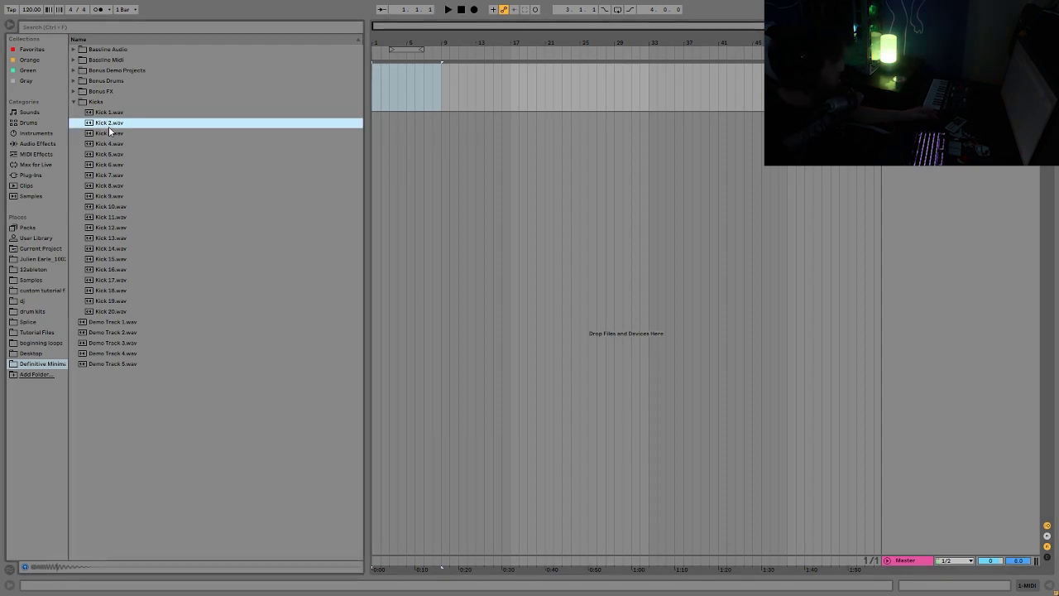
Audition the kick samples from Kick 3.wav to Kick 13.wav and collapse the Kicks folder
key(Down)
key(Down)
key(Down)
key(Down)
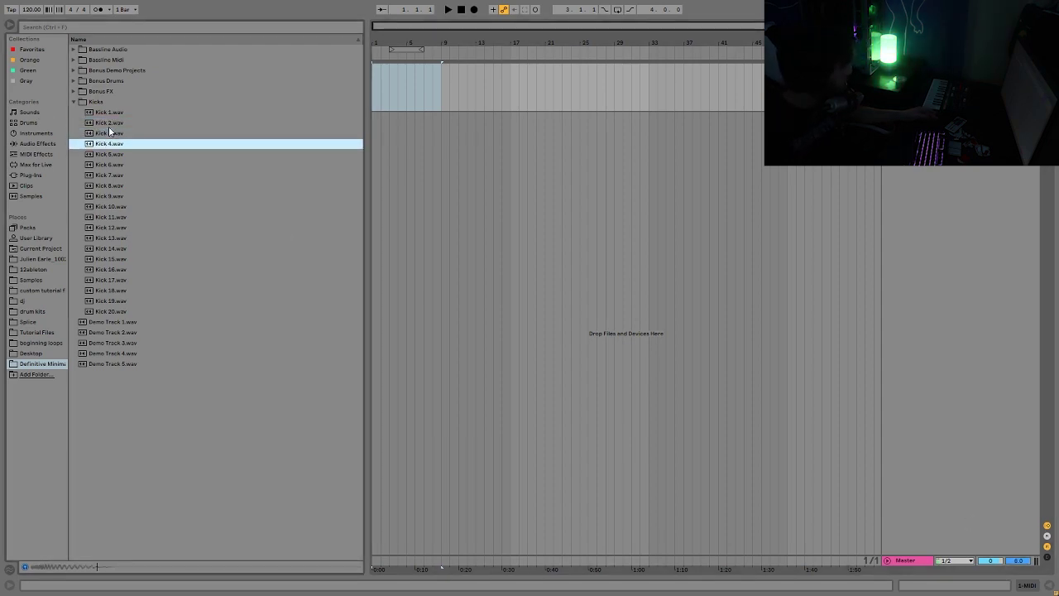
key(Down)
key(Down)
key(Down)
key(Down)
key(Down)
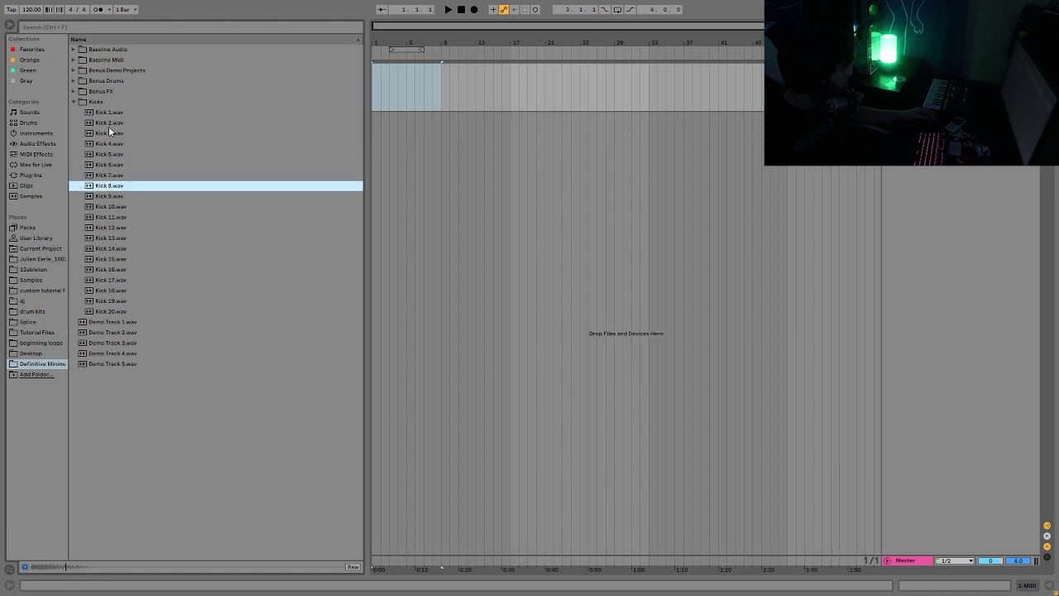
key(Down)
key(Down)
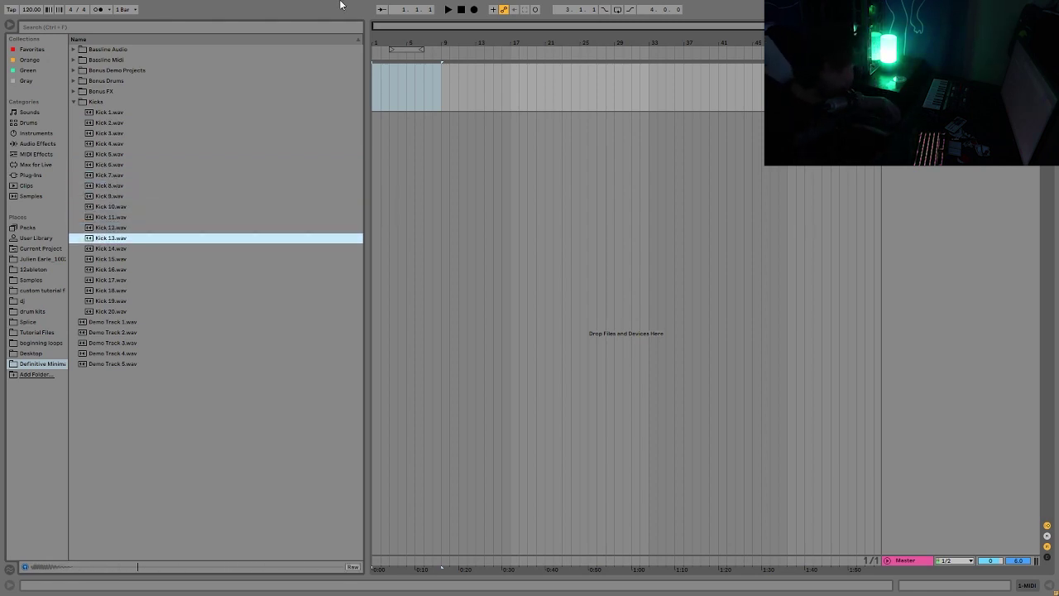
key(Left)
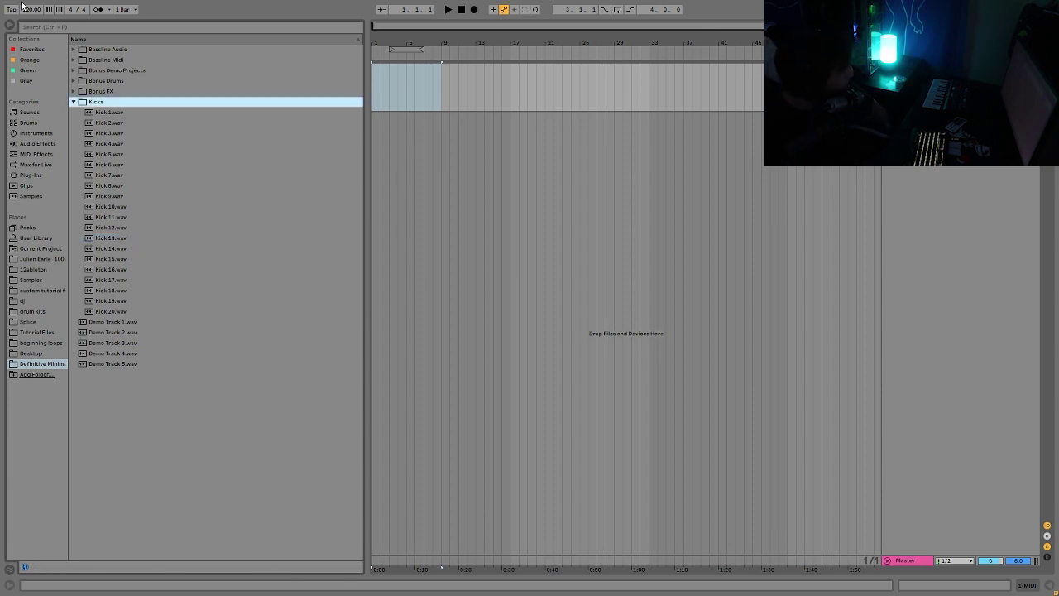
key(Left)
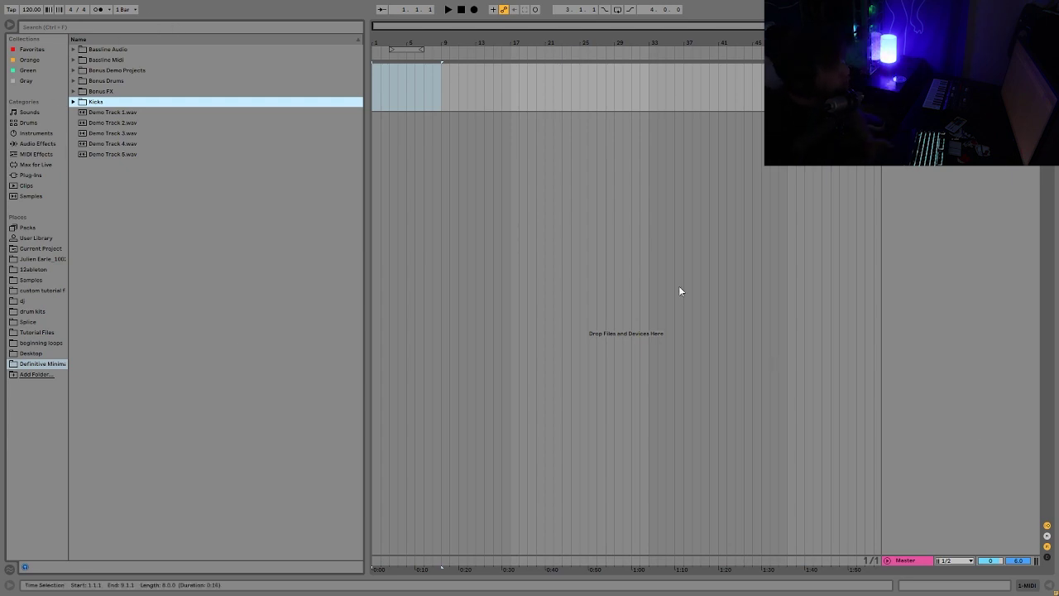
Set the project tempo to 126 BPM
click(31, 9)
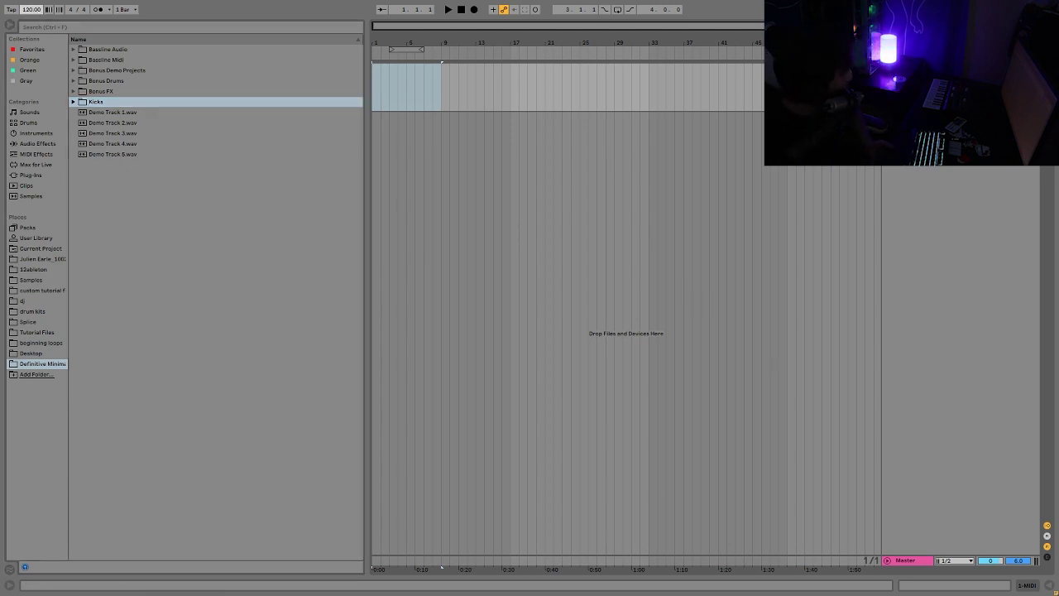
key(Up)
key(Up)
key(Up)
key(Up)
key(Up)
key(Up)
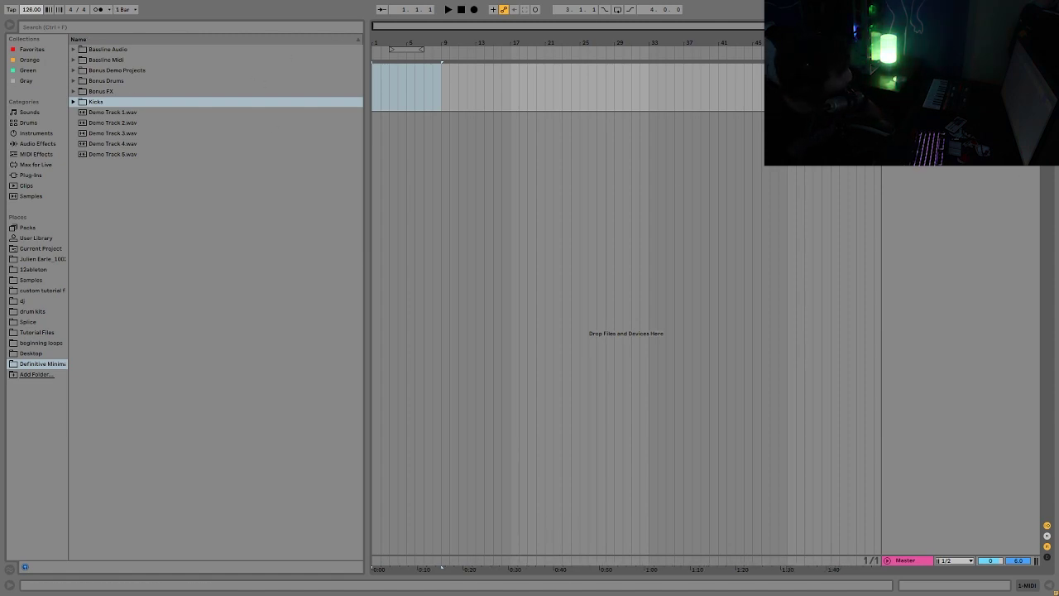
Clear the eight-bar time selection and place the insert marker at the start of bar 1
key(plus)
key(plus)
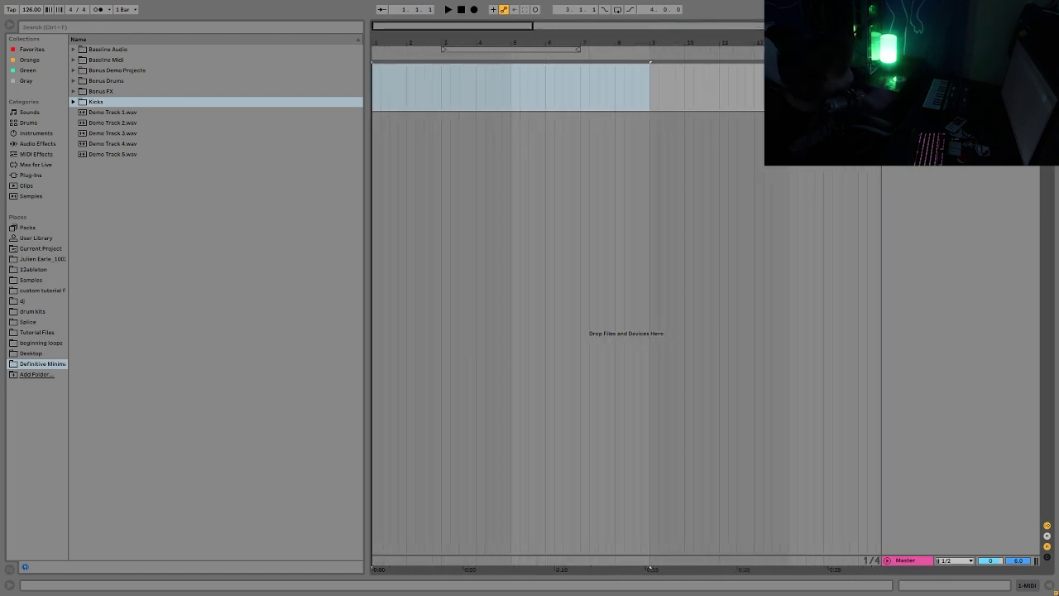
click(373, 97)
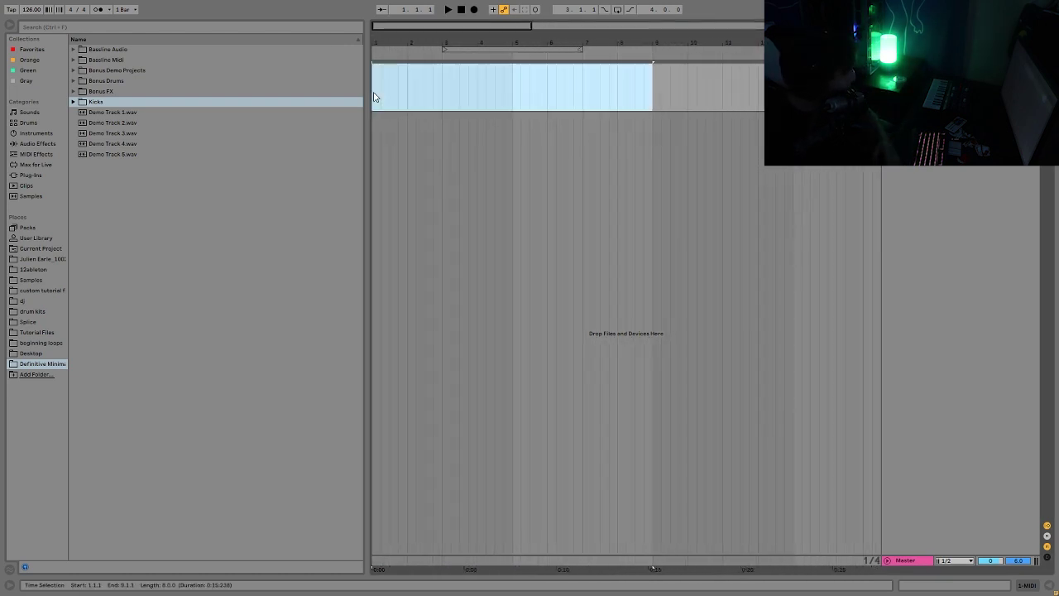
click(651, 485)
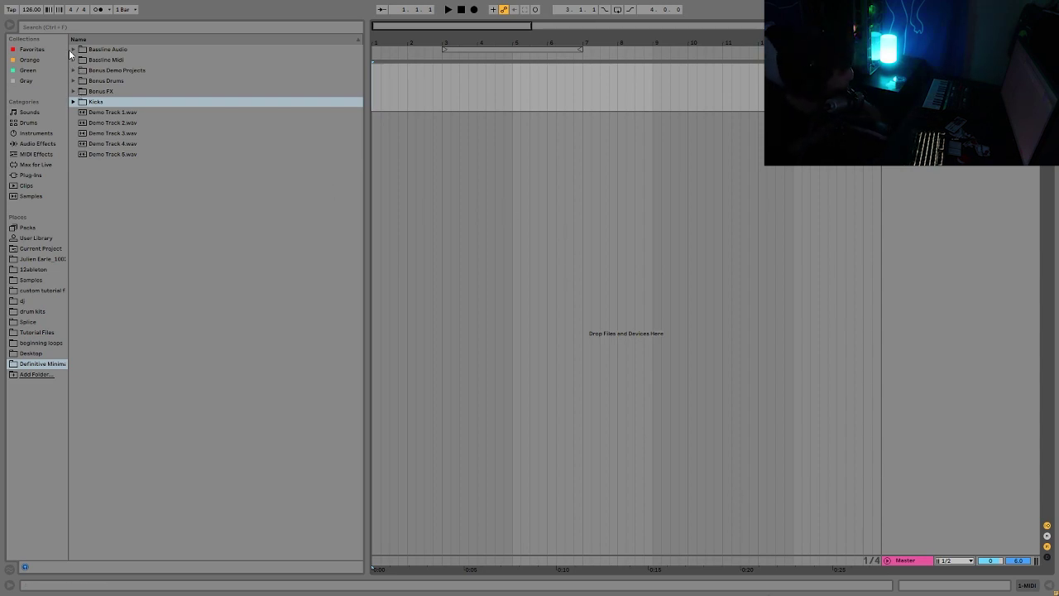
Expand the Kicks folder and audition the samples between Kick 1.wav and Kick 8.wav
double_click(97, 102)
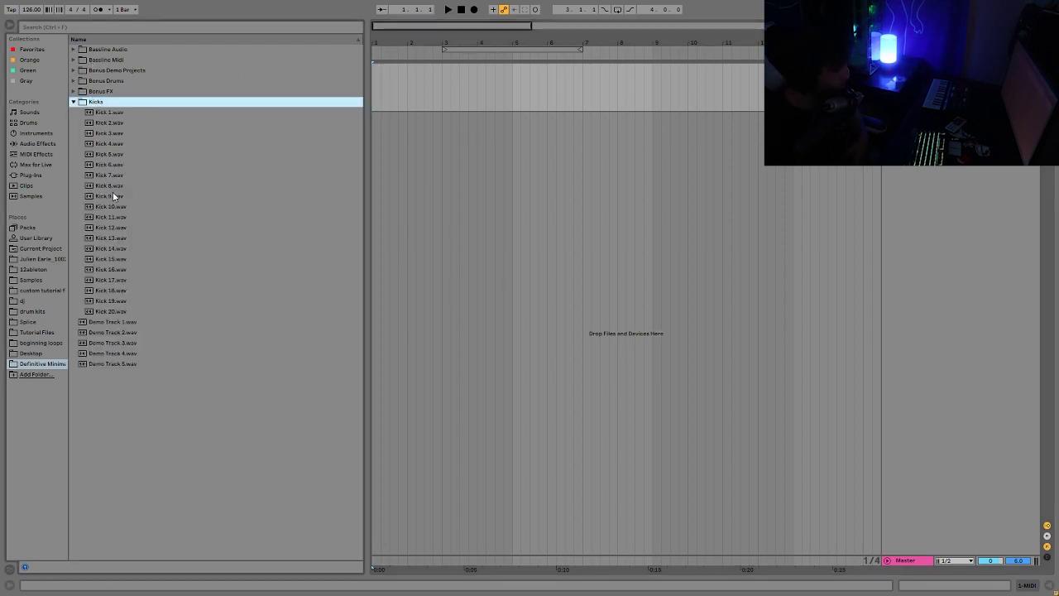
click(119, 169)
key(Down)
key(Down)
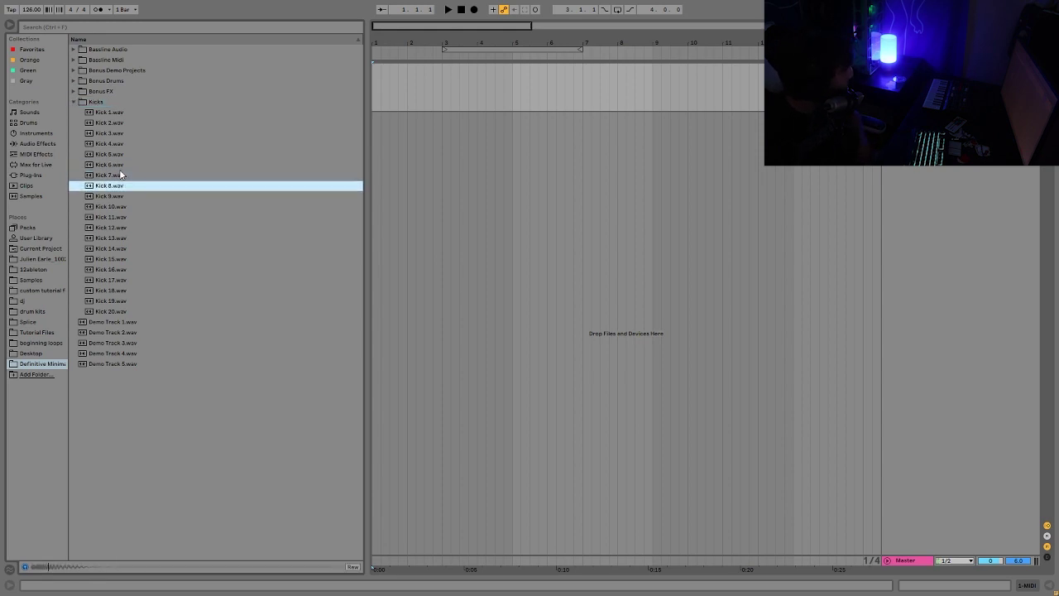
key(Up)
key(Up)
key(Up)
key(Up)
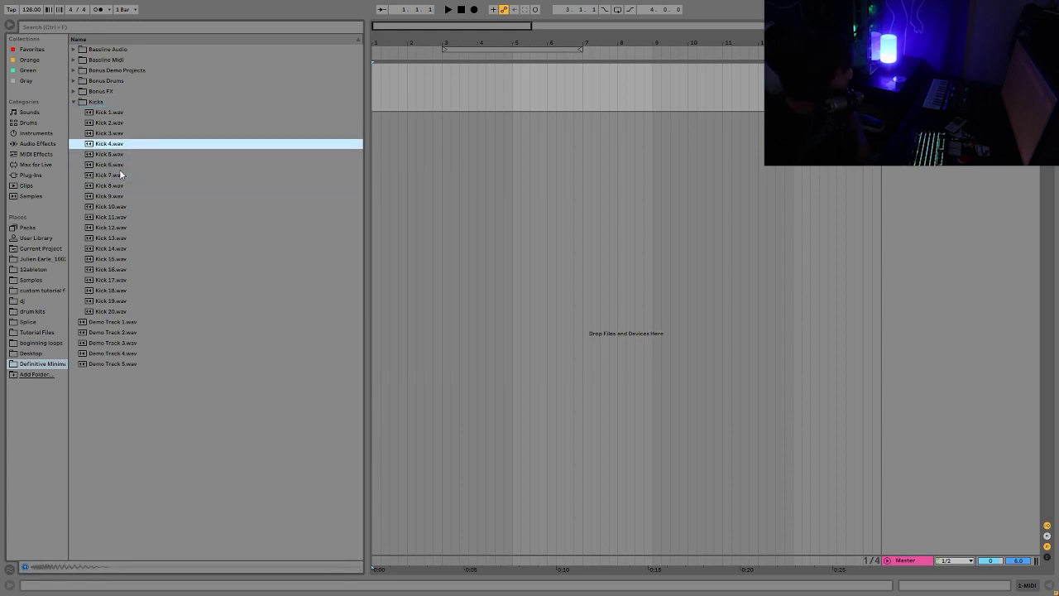
key(Up)
key(Up)
key(Up)
Compare Kick 1.wav with Kick 2.wav, load Kick 2.wav onto the MIDI track and set its sample gain to 3.7 dB
key(Down)
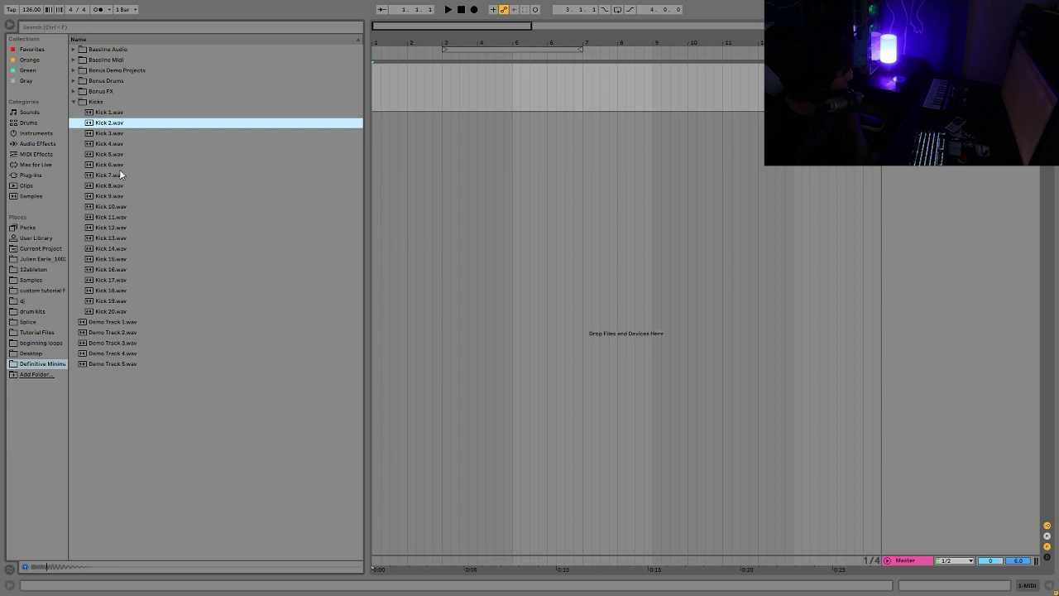
key(Up)
key(Down)
key(Return)
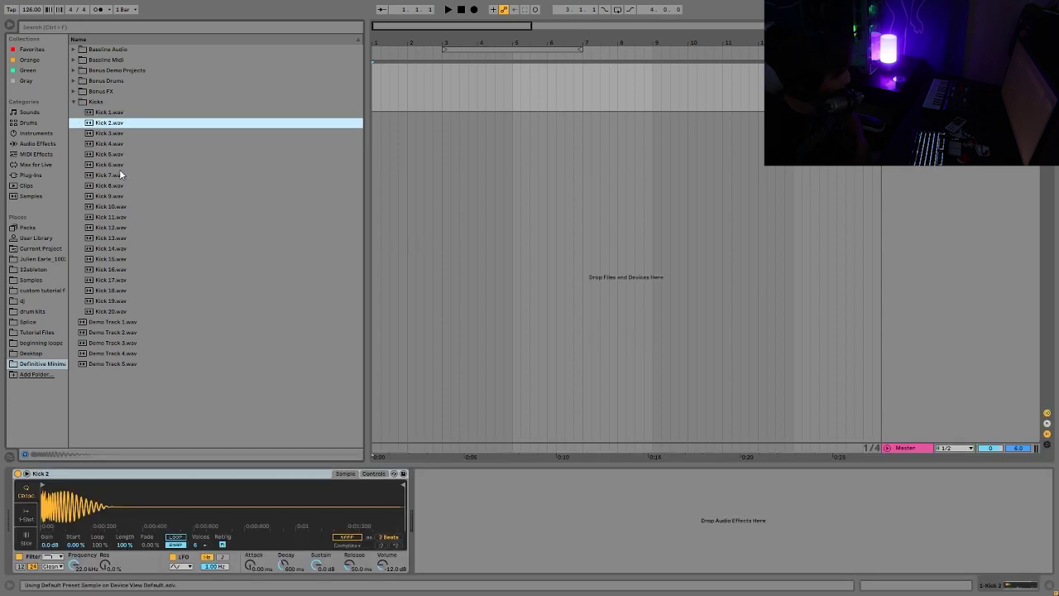
mouse_move(49, 545)
mouse_down()
mouse_move(49, 530)
mouse_move(52, 548)
mouse_up()
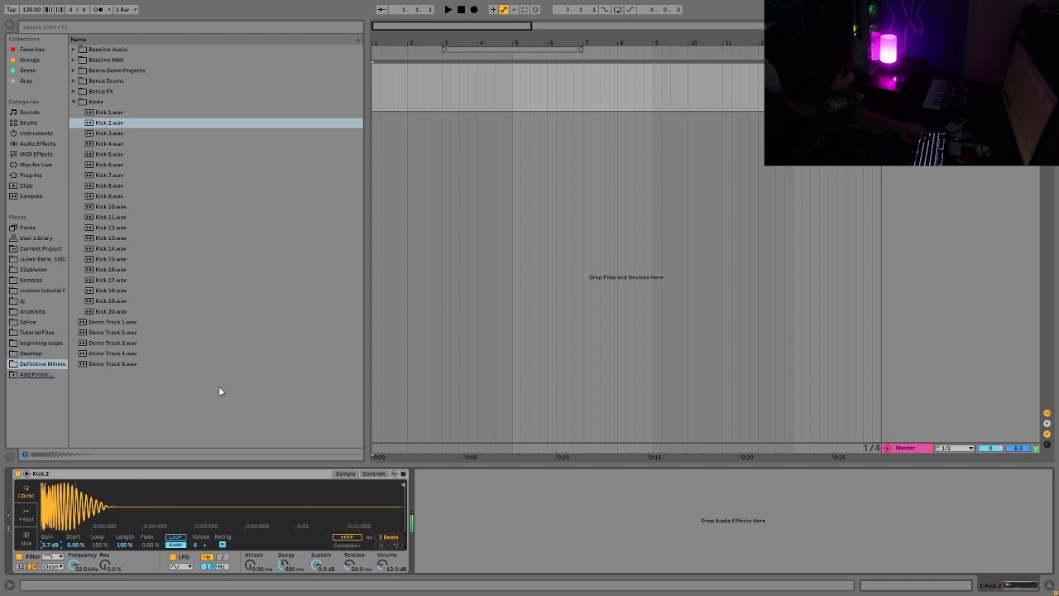
Raise the computer keyboard velocity to 127 and create an eight-bar MIDI clip from bar 1 with the arrangement loop around it
key(v)
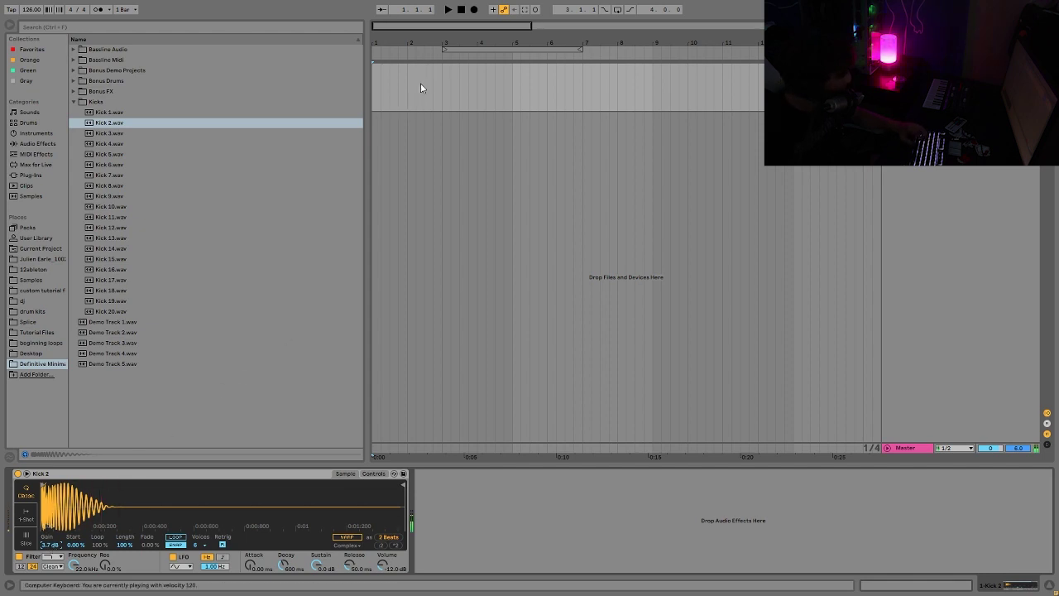
drag(405, 97, 368, 97)
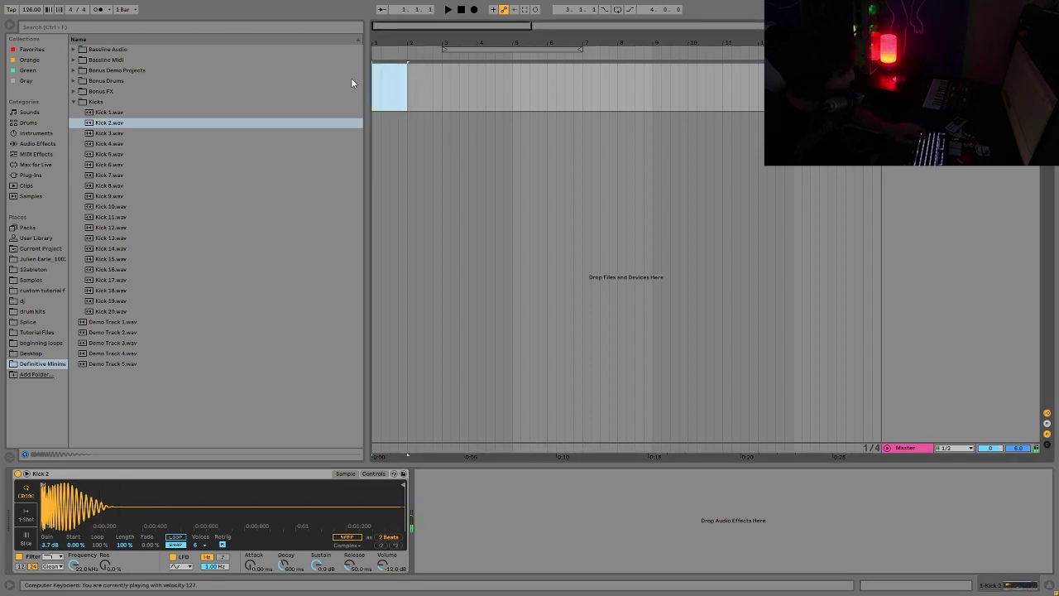
key(ctrl+shift+m)
drag(407, 66, 652, 61)
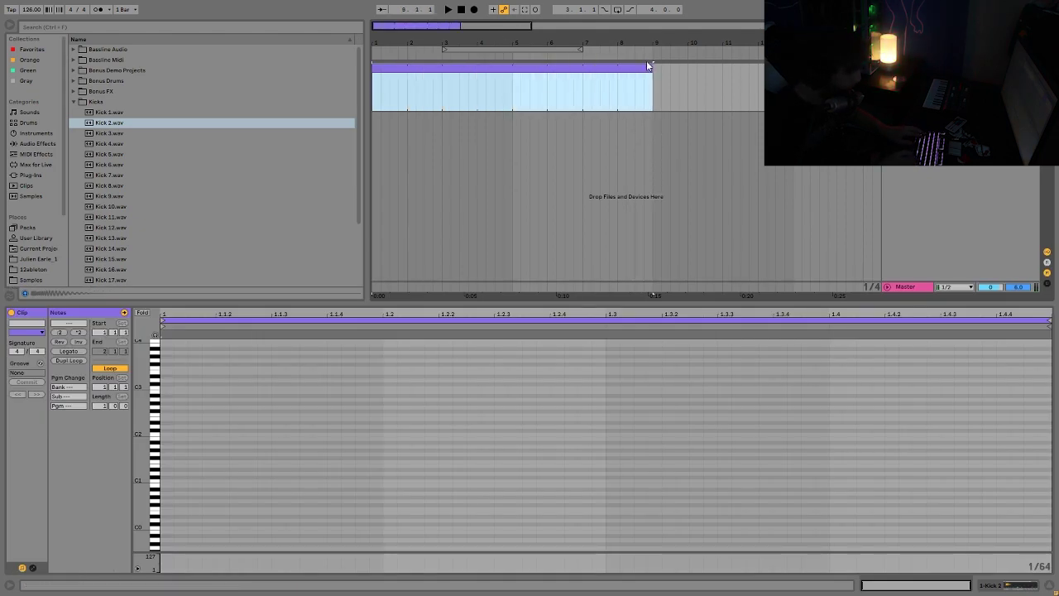
key(ctrl+l)
Program quarter-note C3 kicks on all four beats of the looping one-bar pattern and play it back
double_click(168, 391)
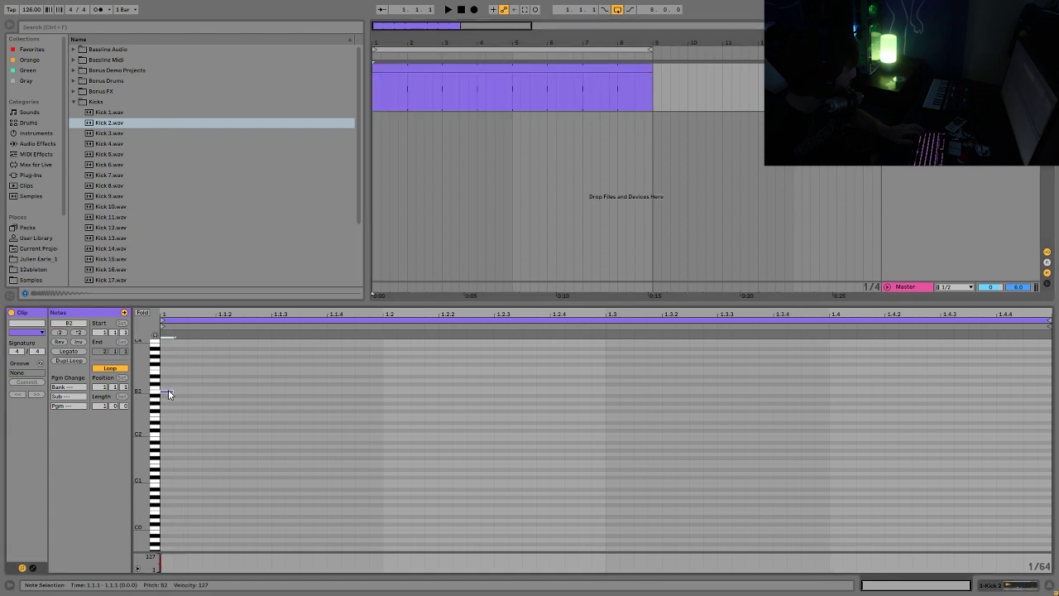
key(Up)
key(shift+Right)
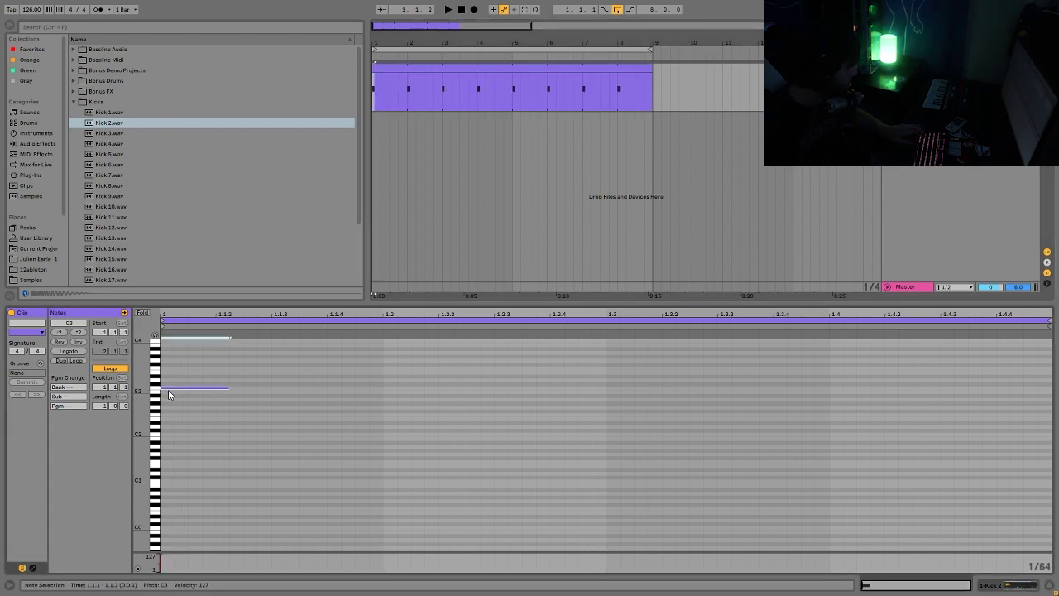
key(shift+Right)
key(shift+Right)
key(shift+Right)
key(ctrl+d)
key(ctrl+d)
key(ctrl+d)
key(space)
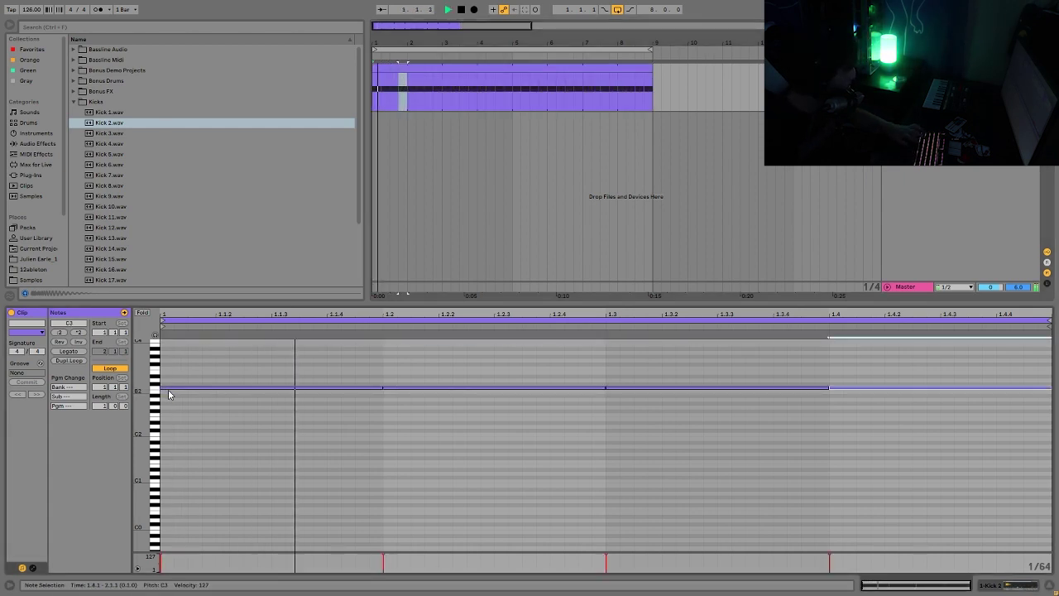
Add a Utility effect after the Kick 2 instrument and set its input channel mode to Left
key(shift+Tab)
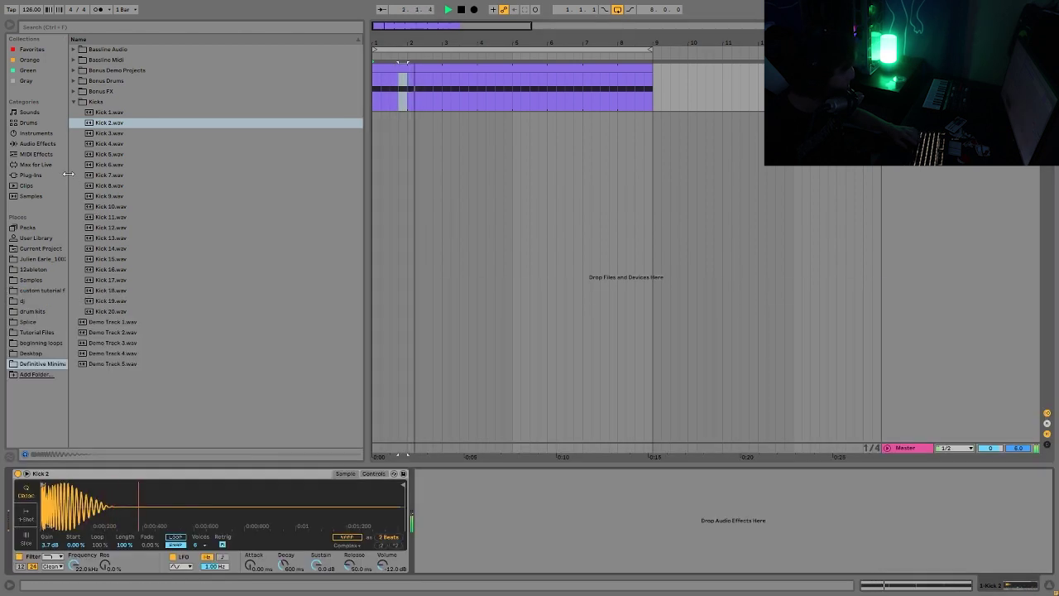
click(37, 144)
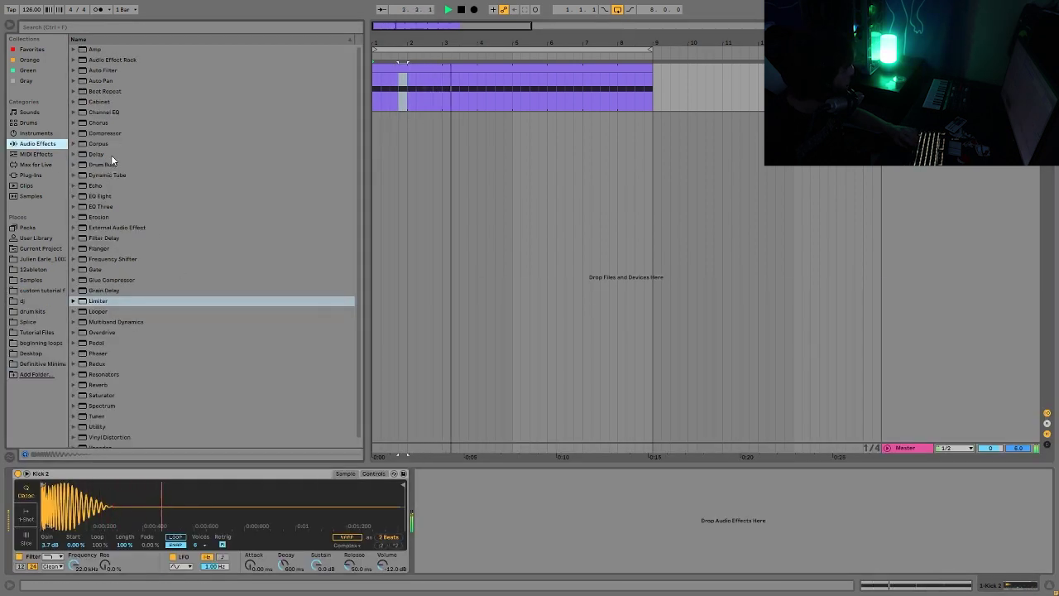
click(105, 427)
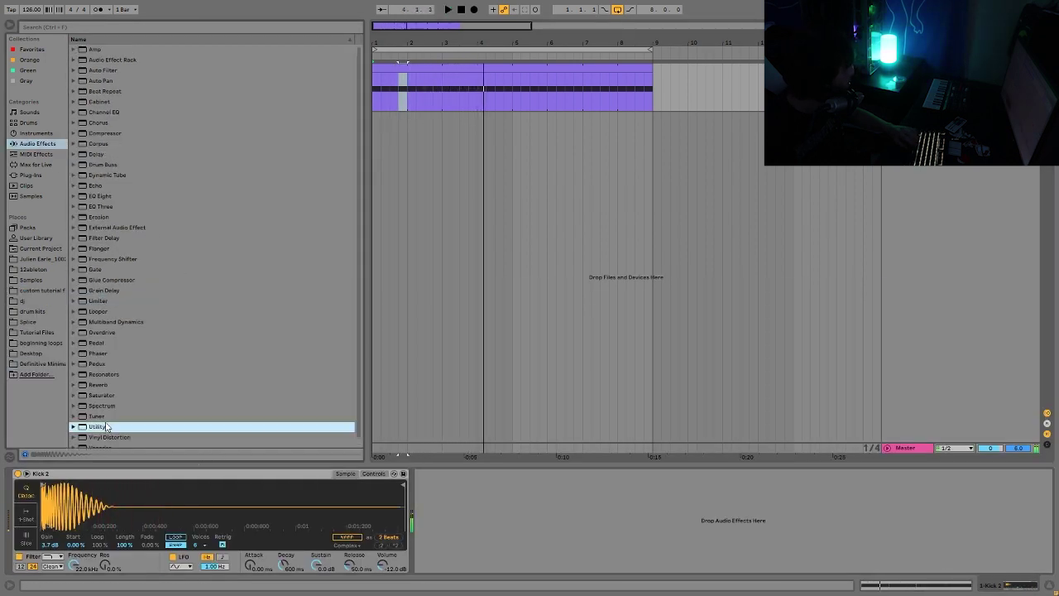
double_click(106, 427)
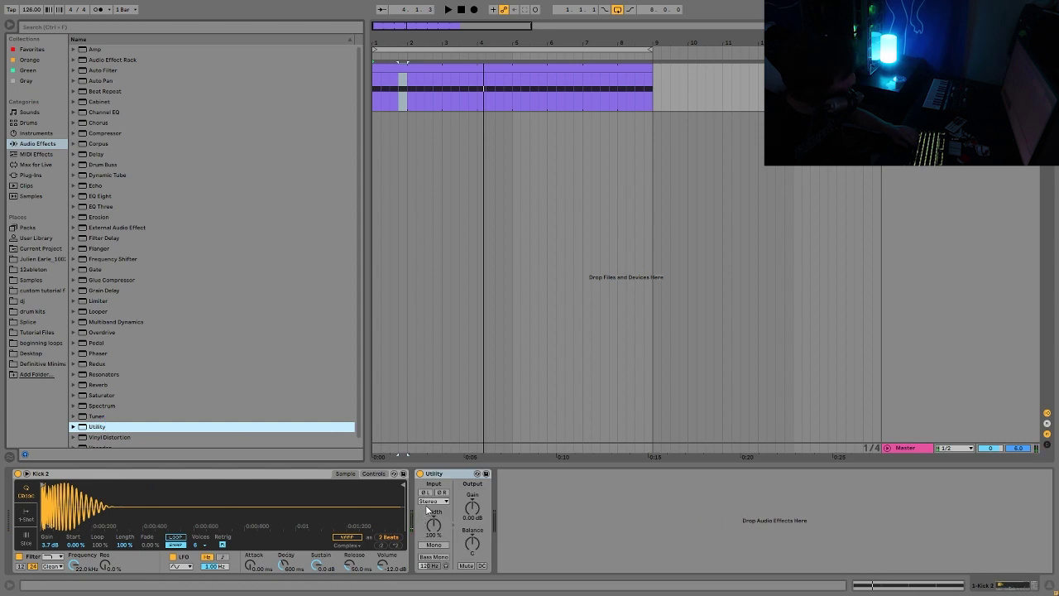
click(434, 501)
click(424, 510)
key(space)
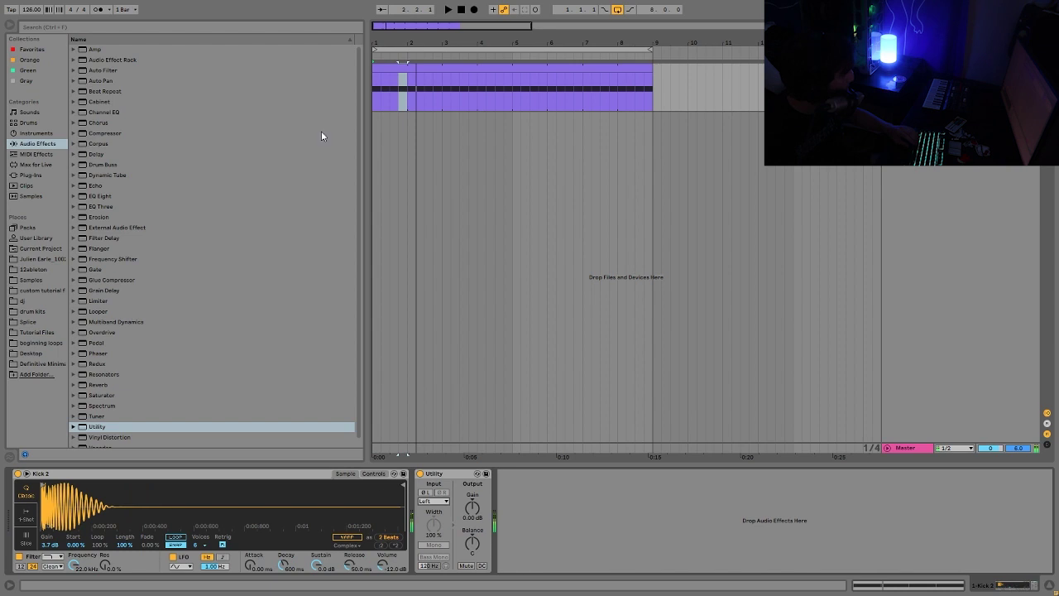
Add Drum Buss after Utility on the kick track and set its Crunch to 12% while checking playback
double_click(108, 163)
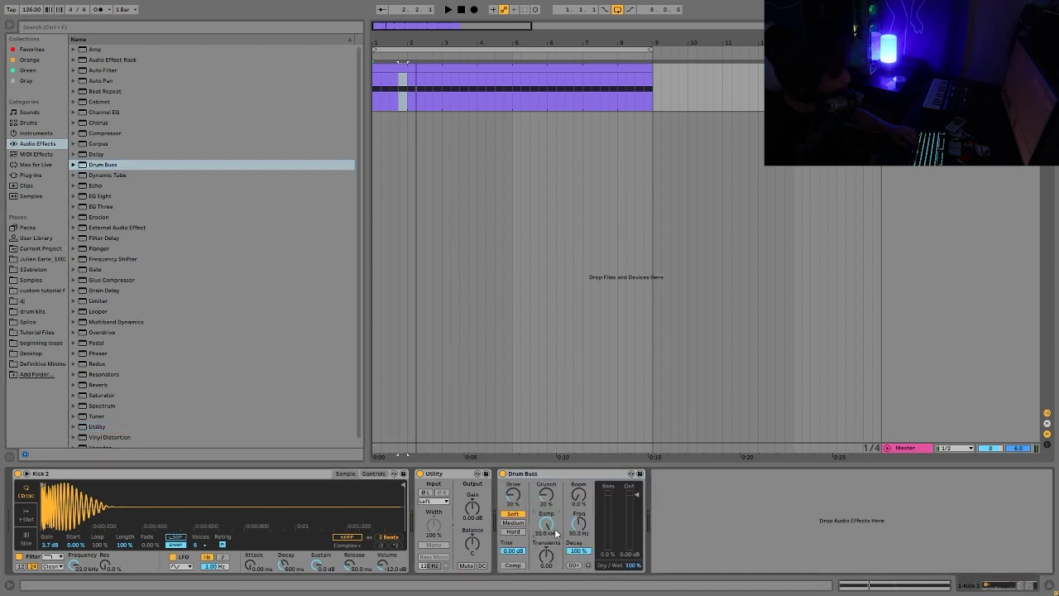
key(space)
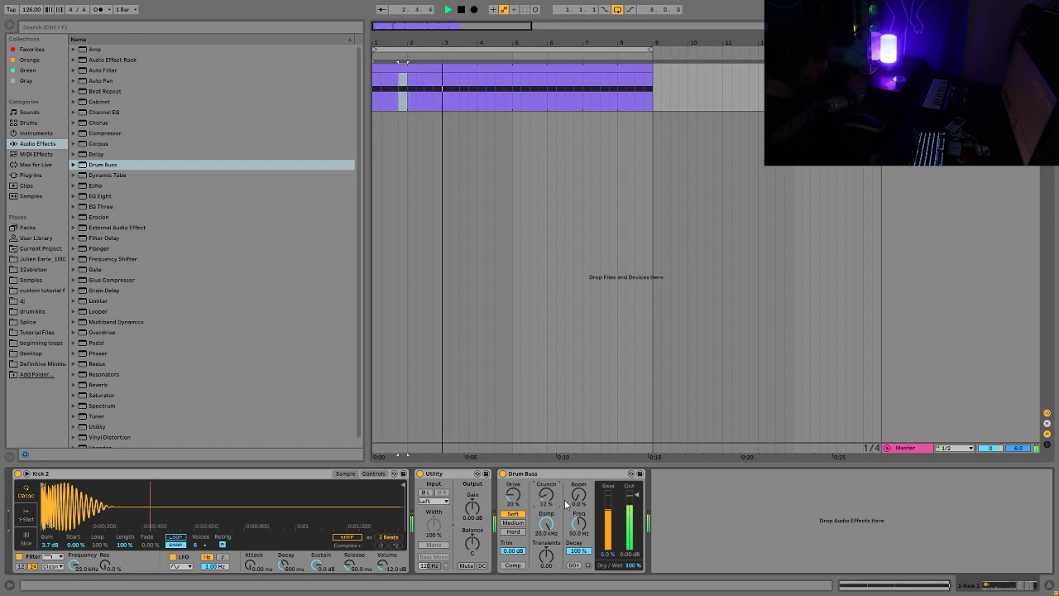
key(space)
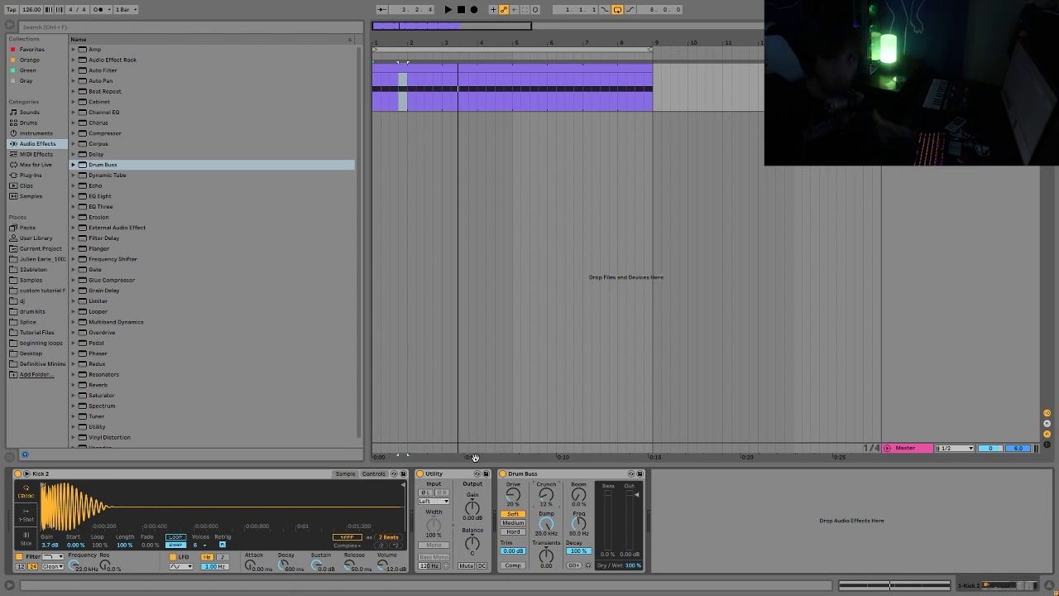
key(space)
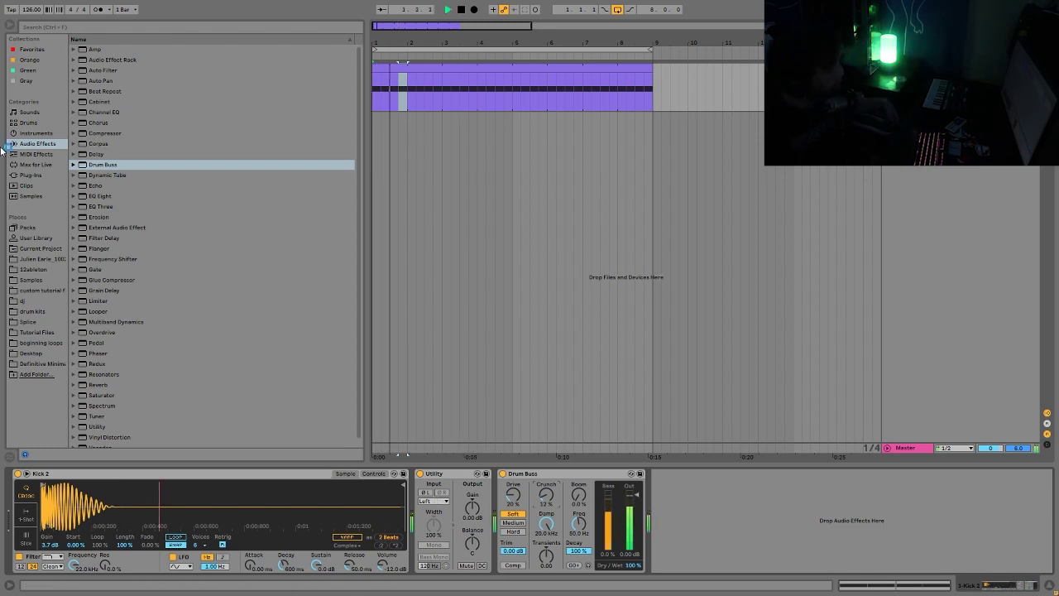
Set Drum Buss Transients to 0.14 and the kick track volume to -5.0 dB, checking with playback
key(space)
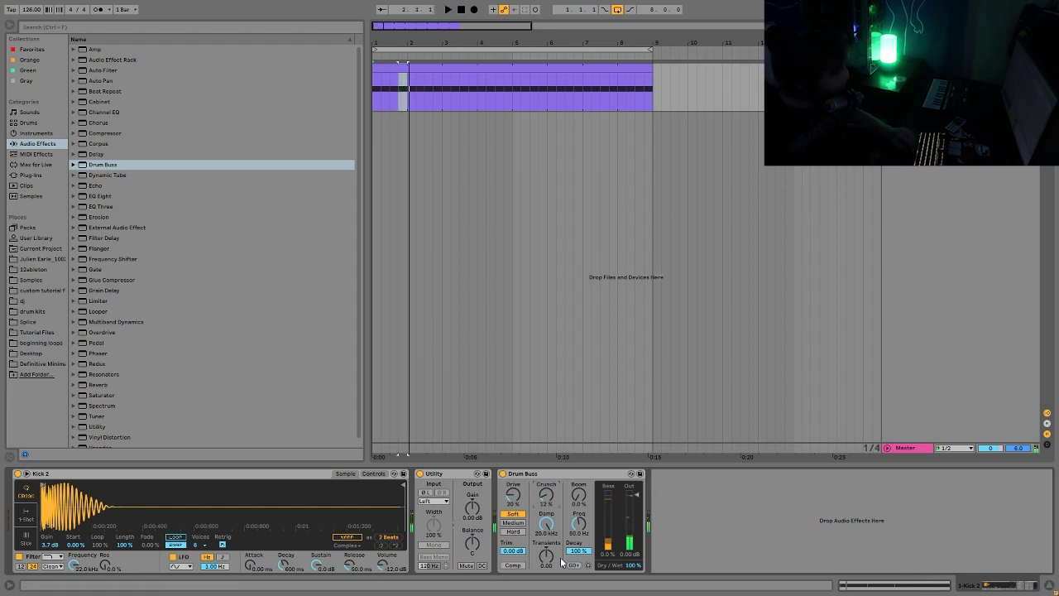
key(space)
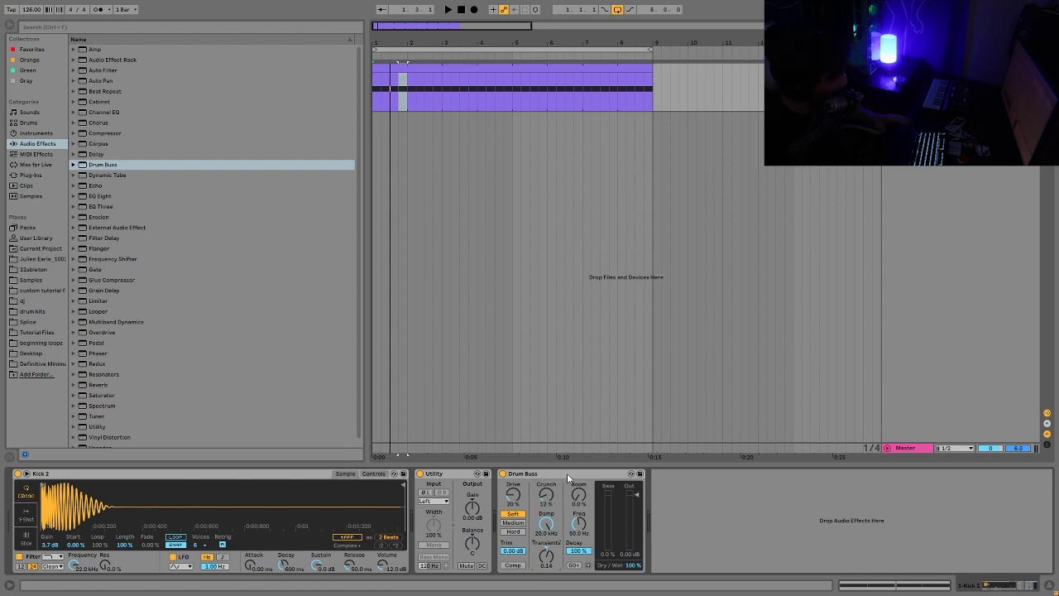
key(space)
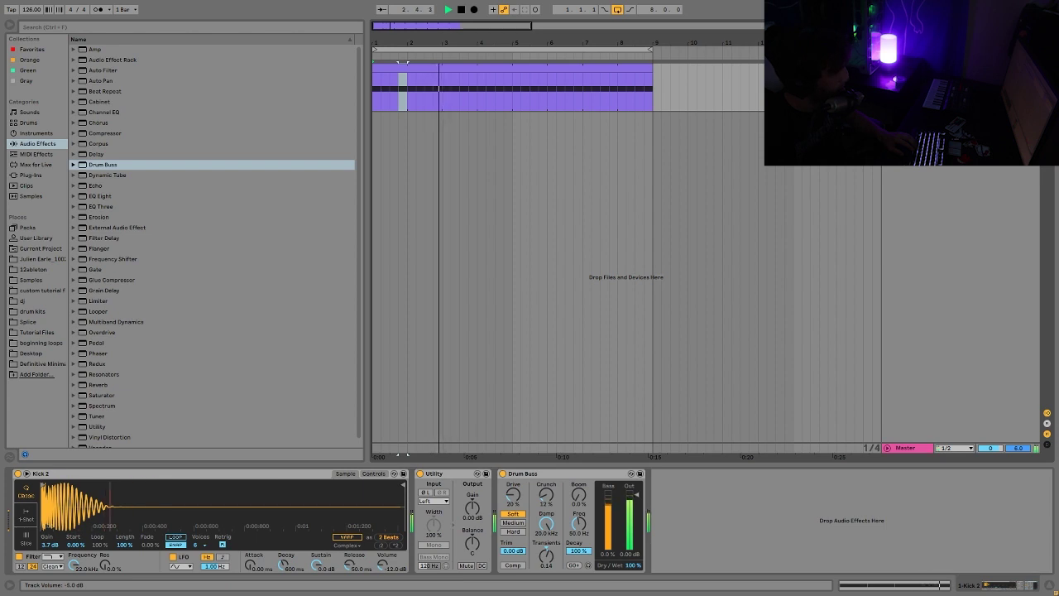
key(space)
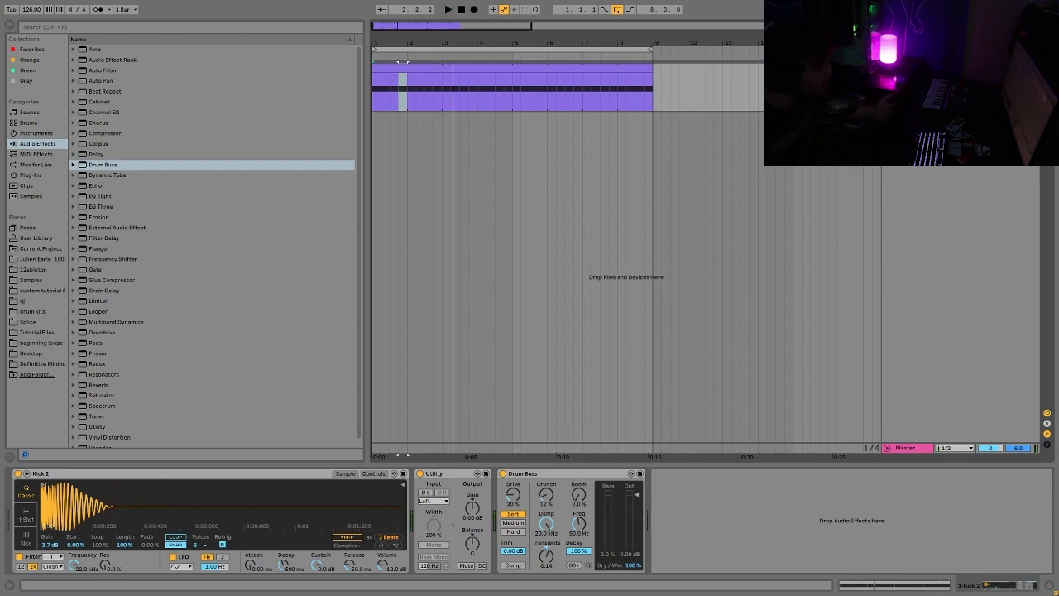
Add a second MIDI track and place Bassline 5 Midi 125 Bpm A.mid on it, filling bars 1 to 8
key(ctrl+shift+t)
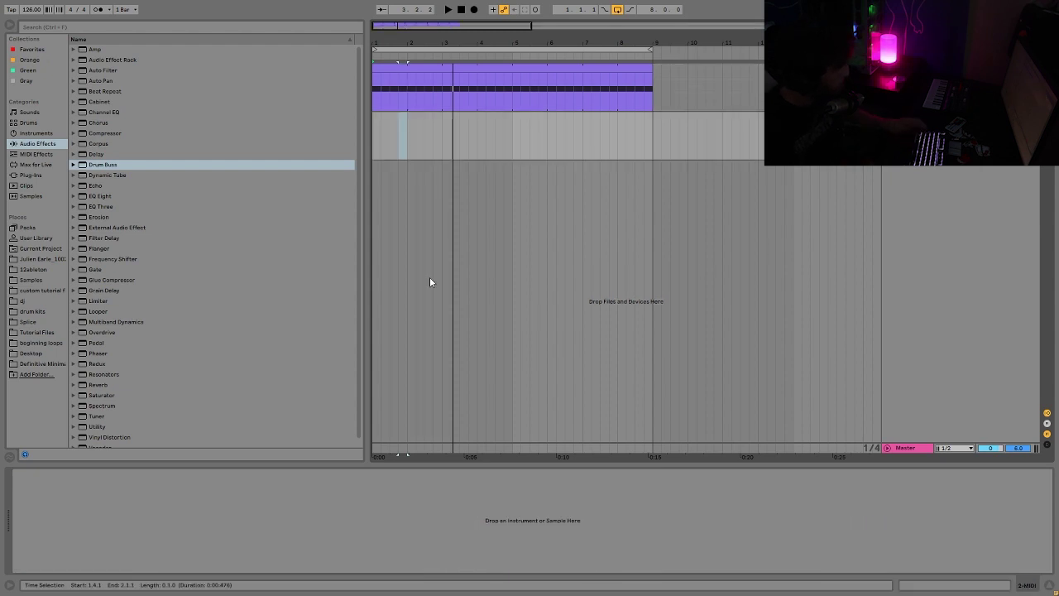
click(49, 364)
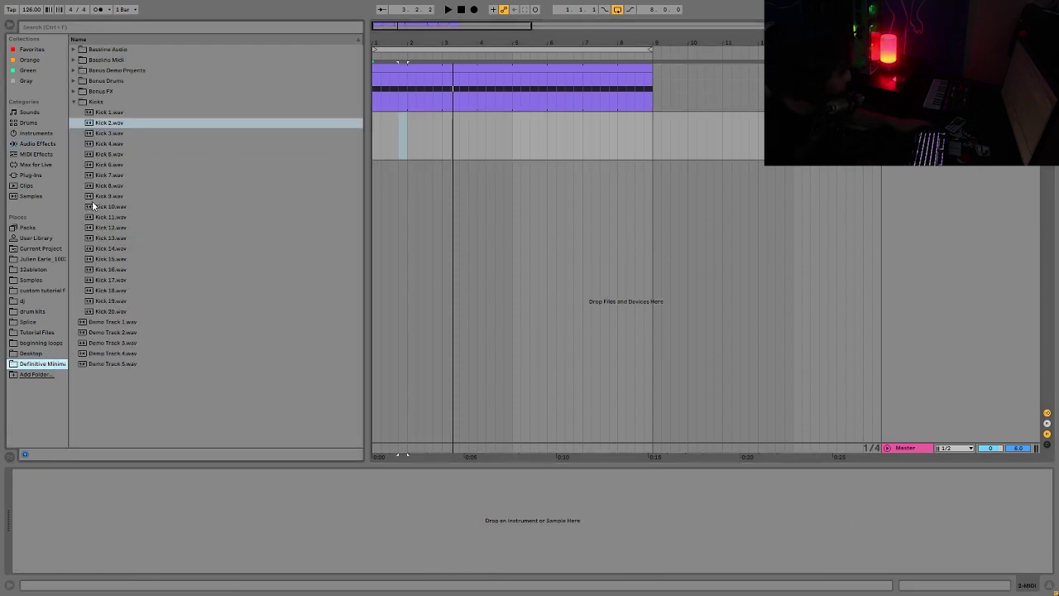
click(72, 59)
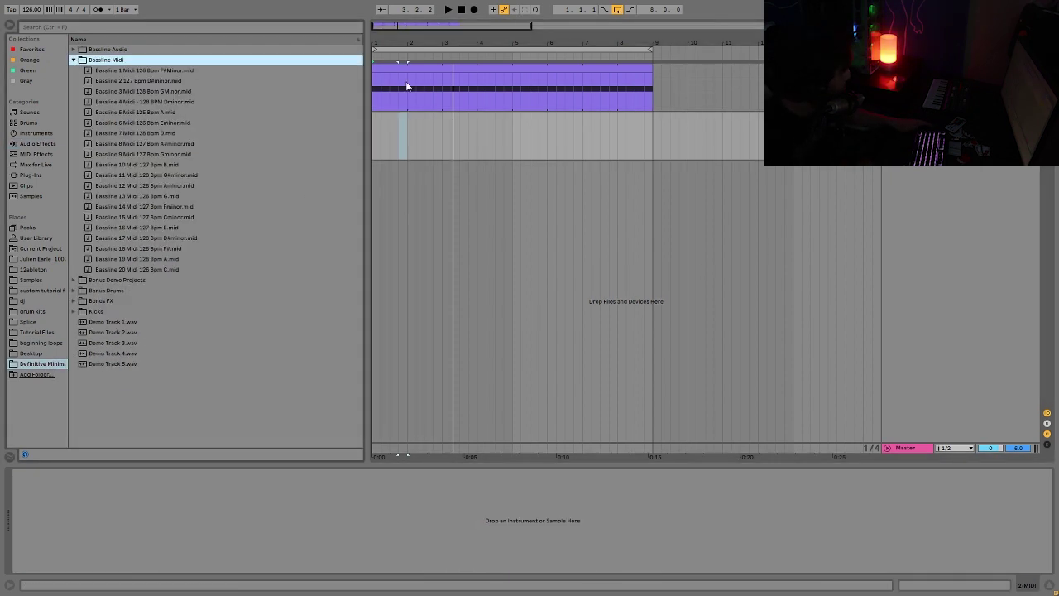
click(203, 123)
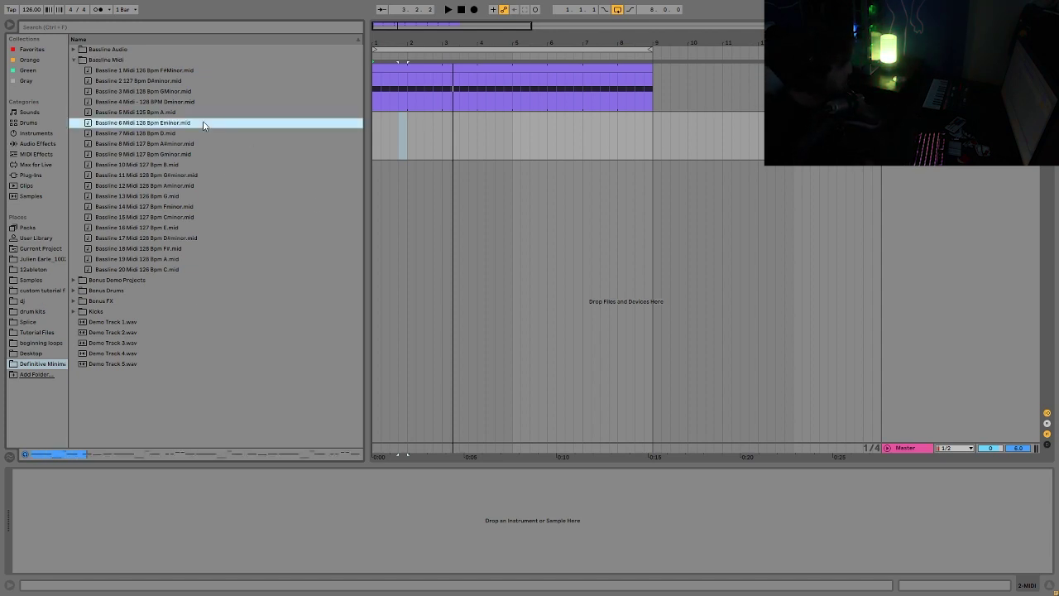
key(Up)
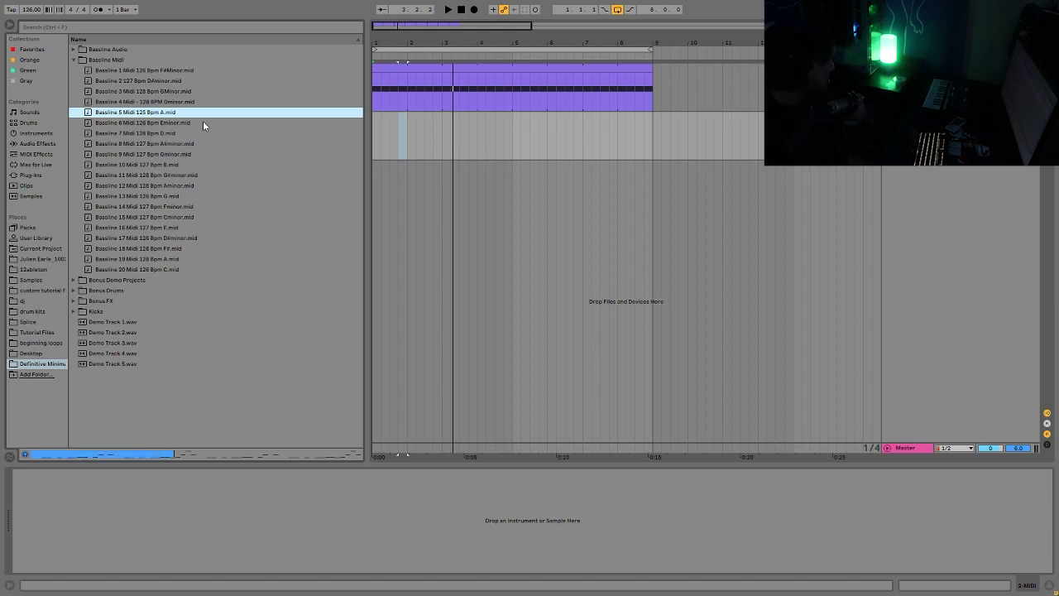
mouse_move(132, 115)
mouse_down()
mouse_move(389, 134)
mouse_move(475, 120)
mouse_move(705, 138)
mouse_move(651, 141)
mouse_up()
click(569, 319)
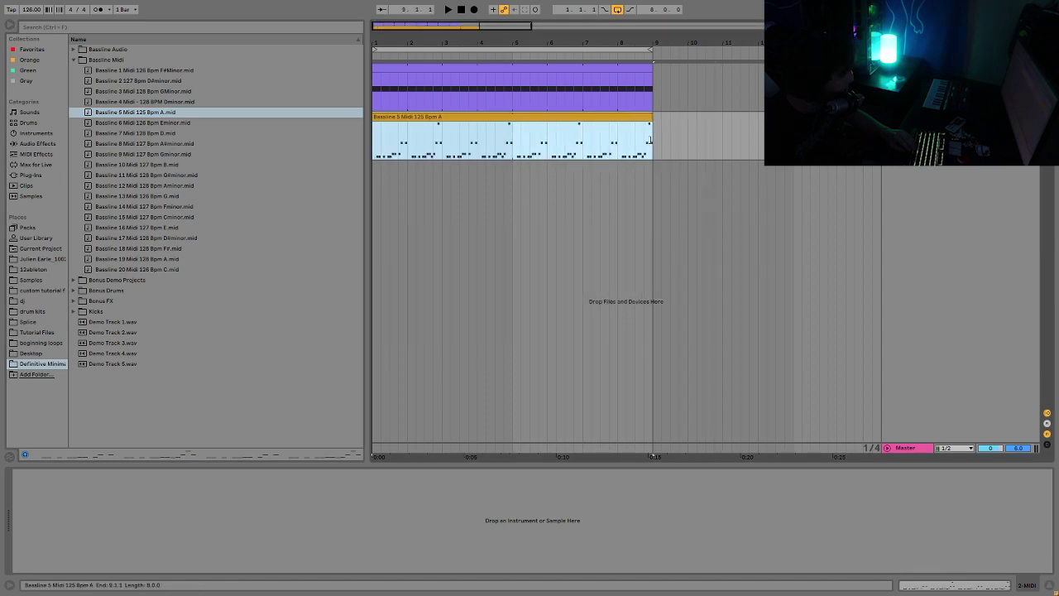
Load Operator on the bassline track and raise oscillator B's level to about -8.7 dB during playback
click(38, 133)
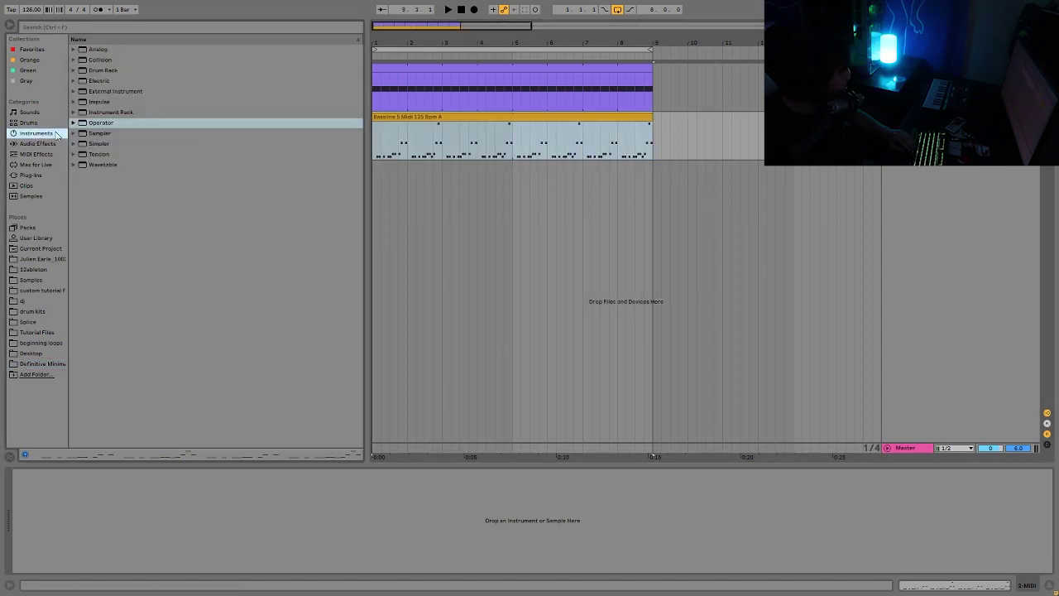
double_click(116, 122)
key(space)
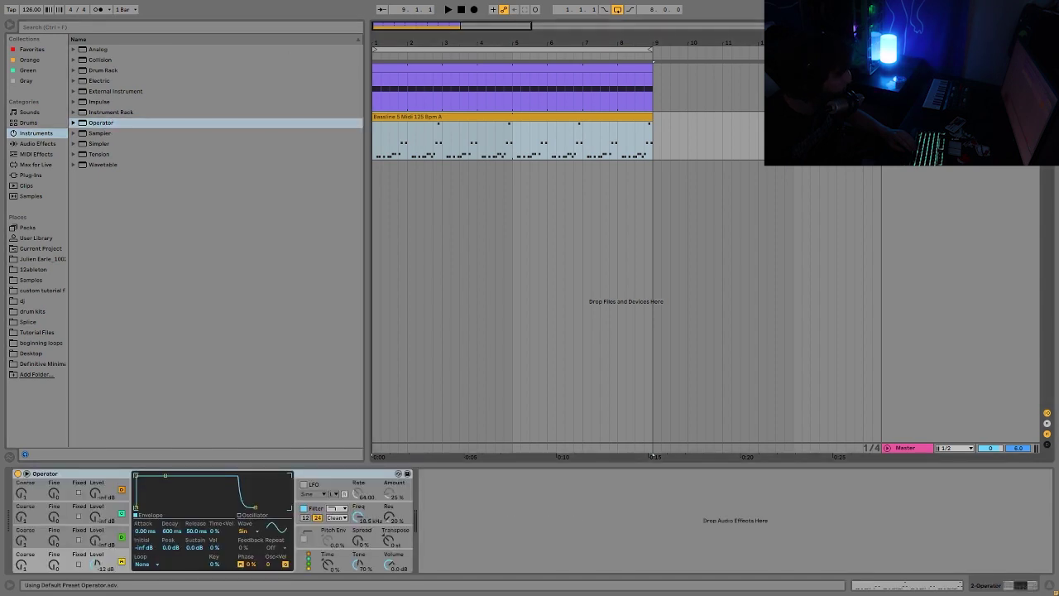
drag(96, 540, 96, 529)
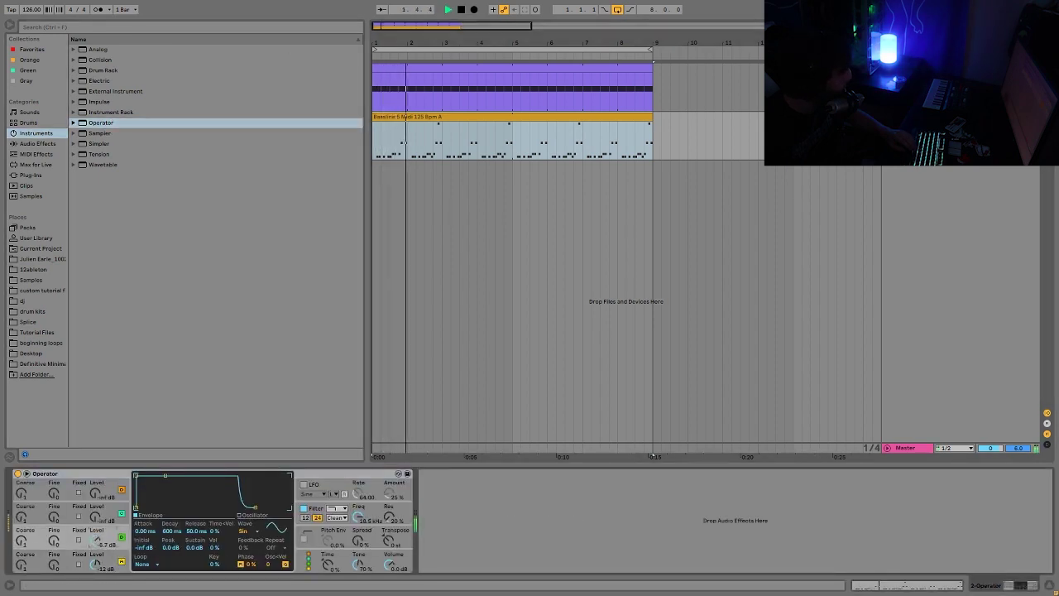
Open the bassline clip's notes, examine the A1 note at 2.4.3 and listen to the pattern
double_click(455, 117)
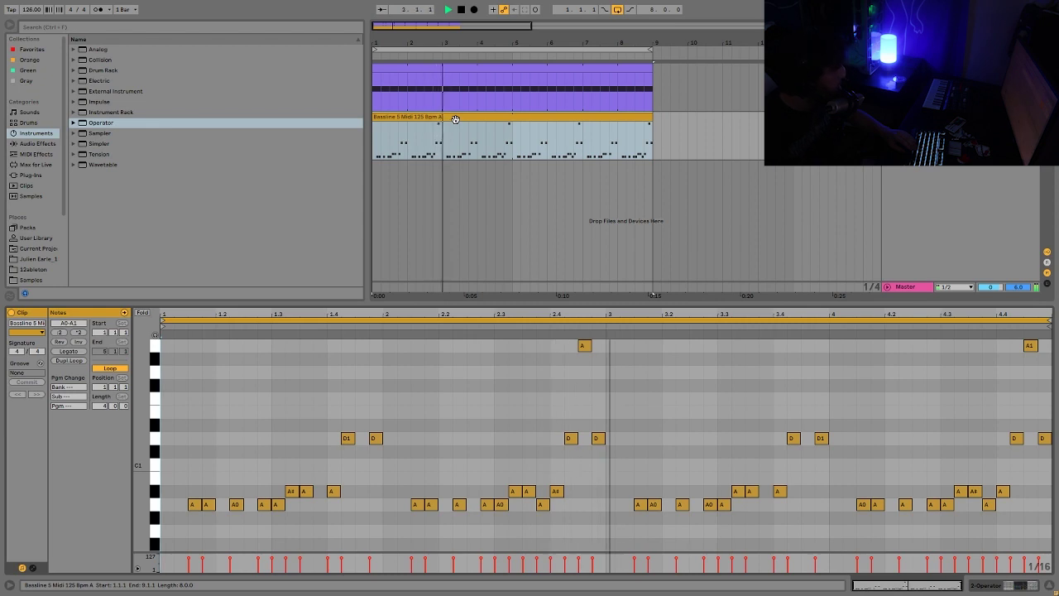
key(space)
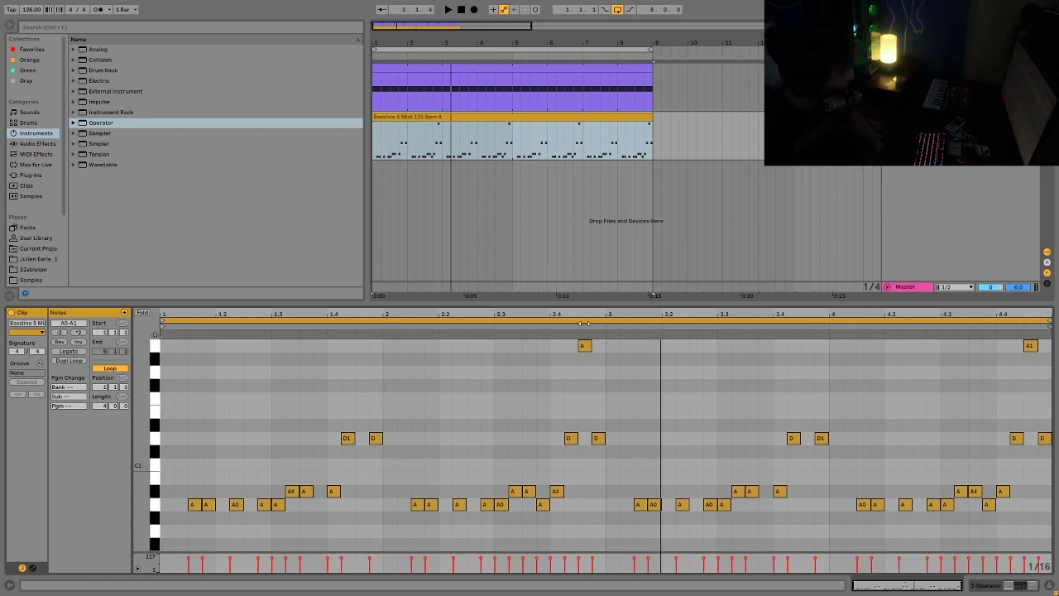
click(585, 347)
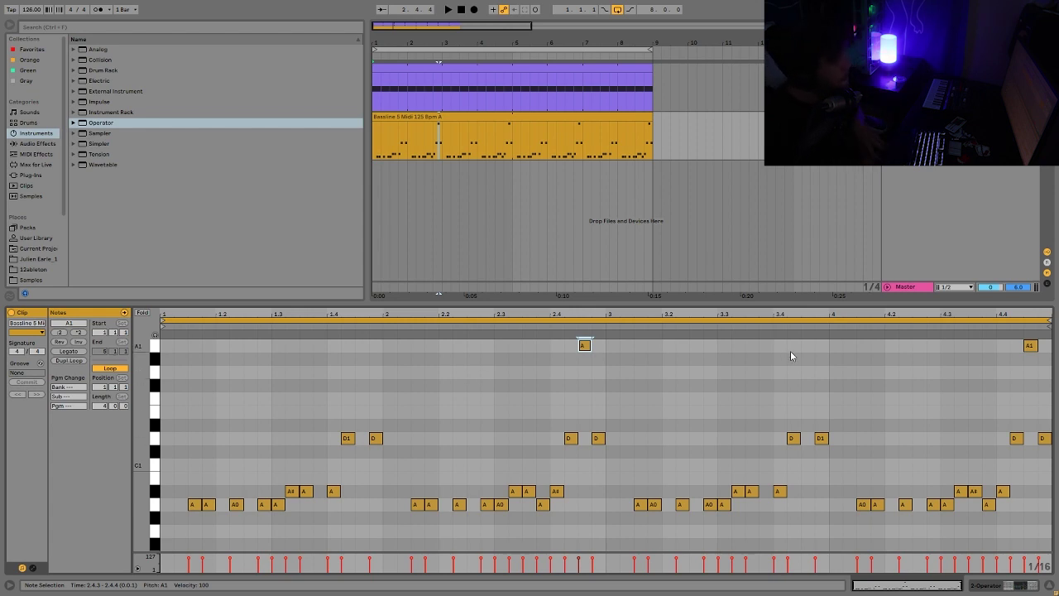
key(space)
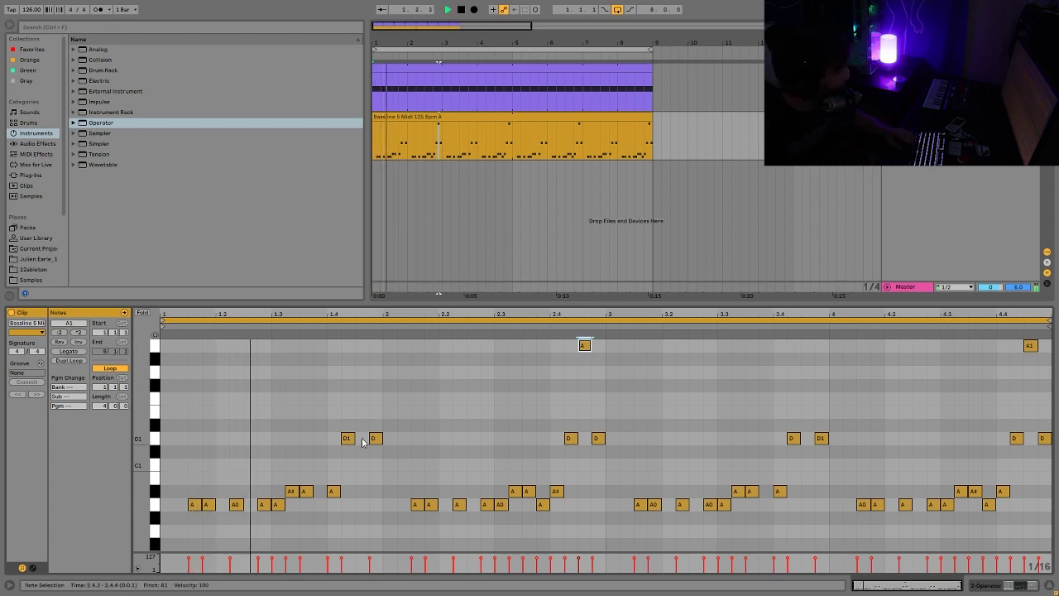
key(space)
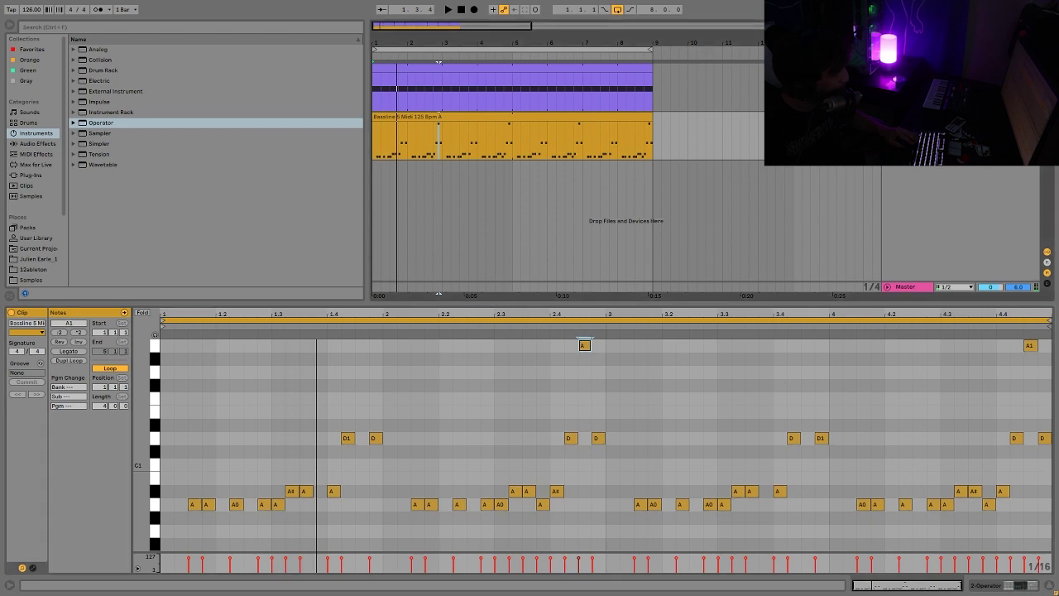
key(space)
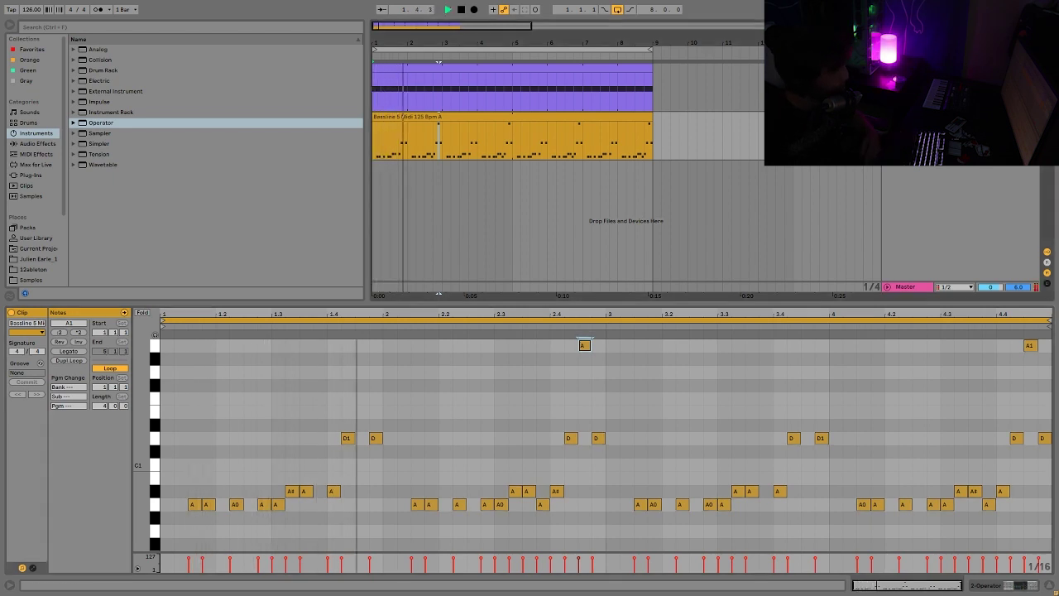
key(space)
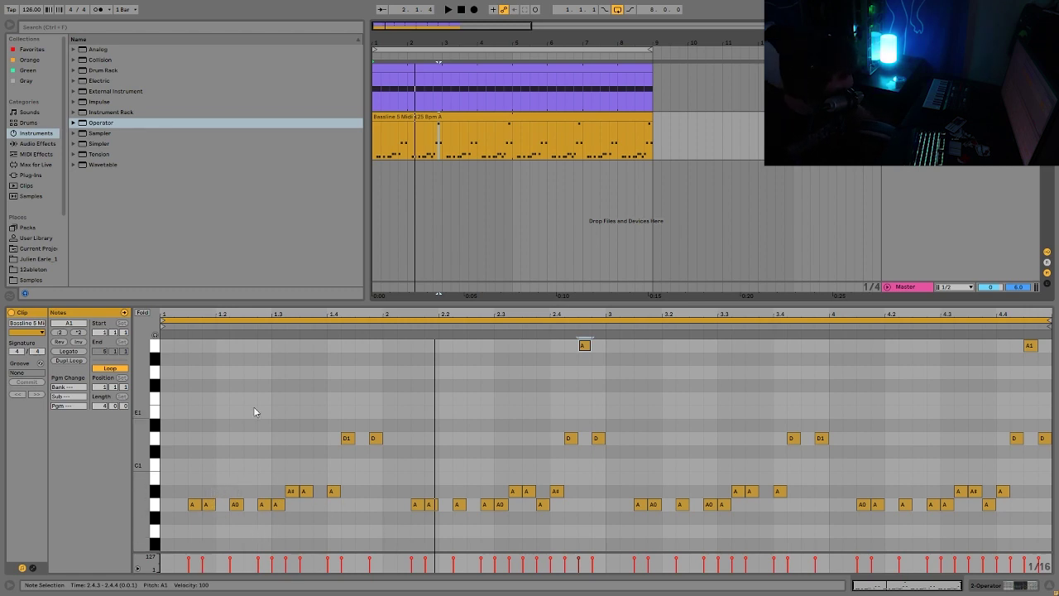
Loop beat 2 of bar 1 to listen to it, and restore the loop to the full eight-bar bassline clip
click(389, 145)
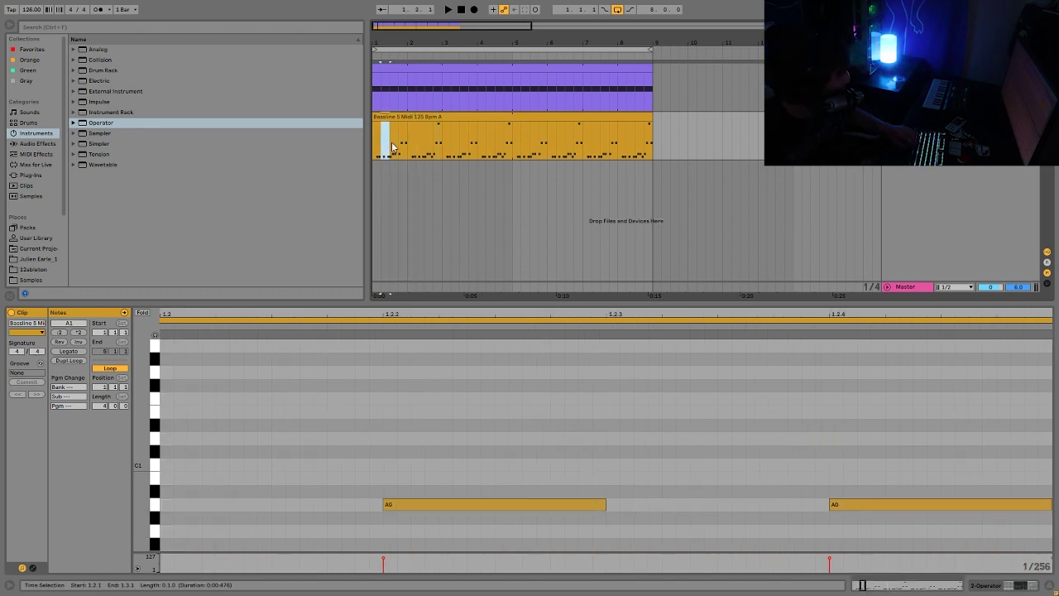
key(space)
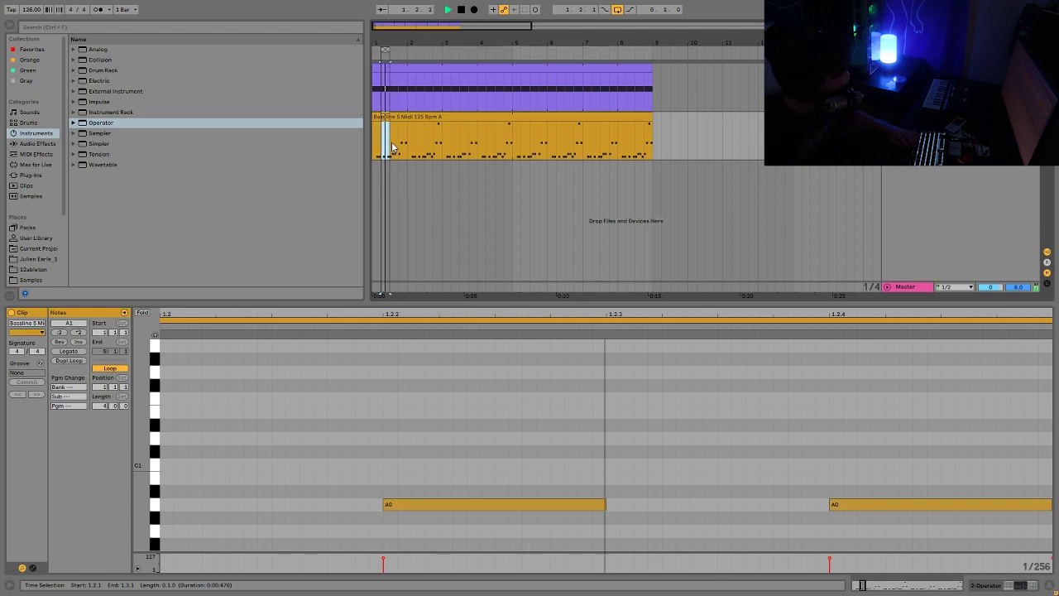
key(space)
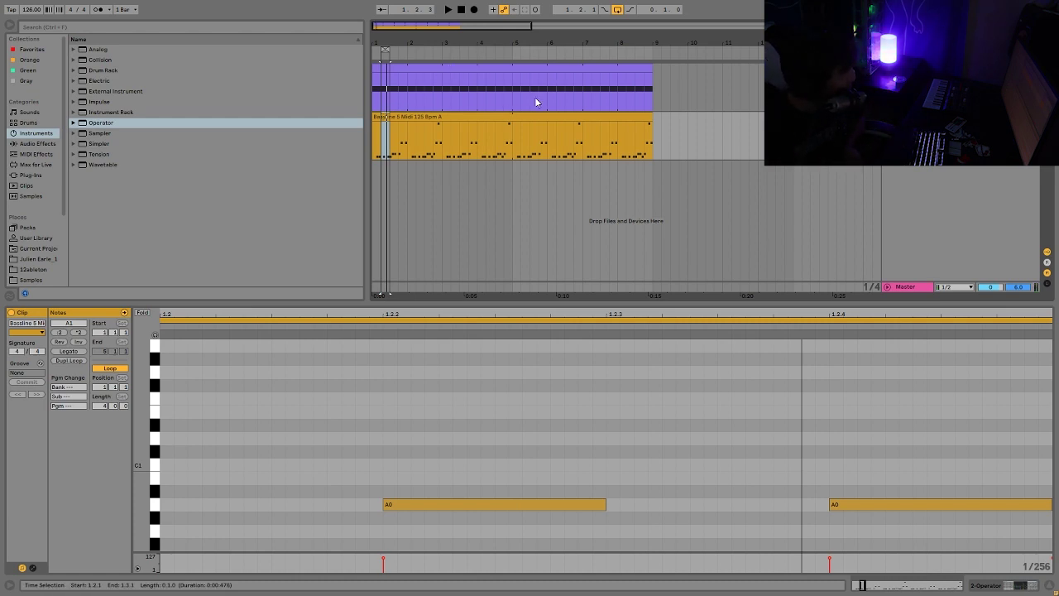
click(472, 79)
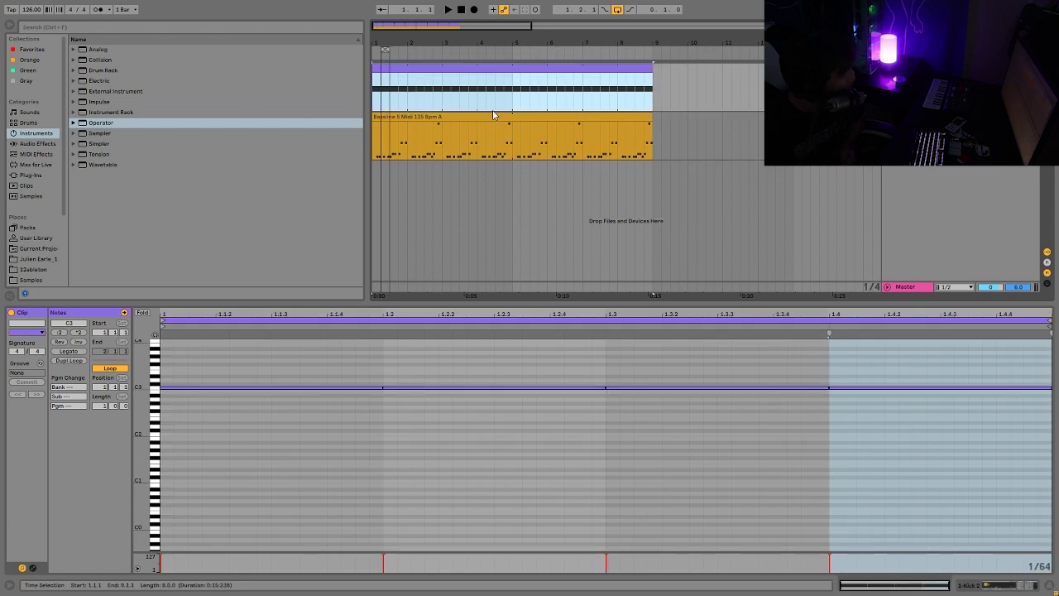
click(489, 119)
key(ctrl+l)
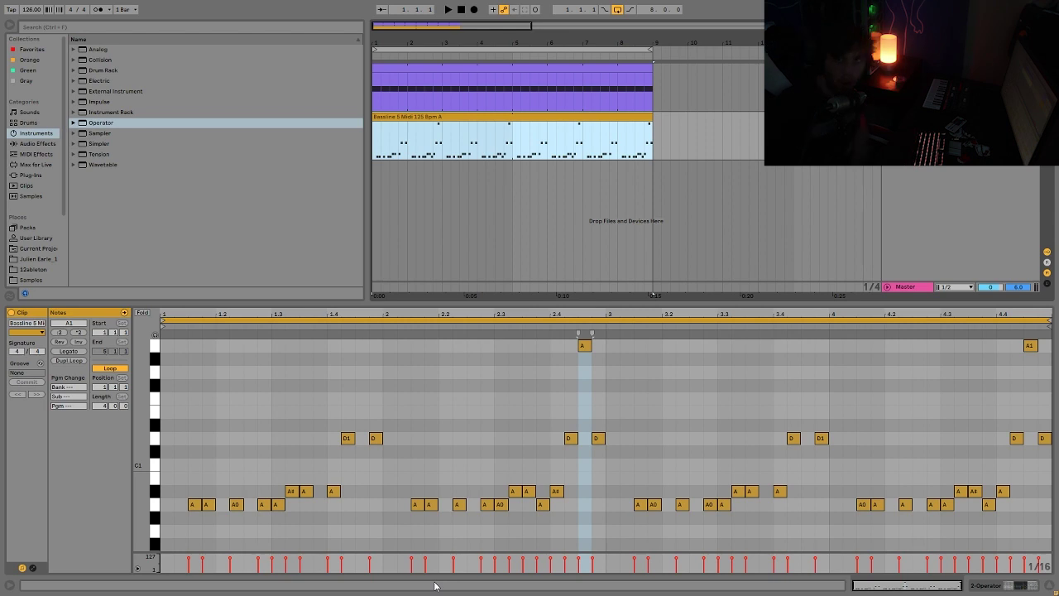
Raise the bassline note at 1.1.4 by one semitone to A#0
click(235, 504)
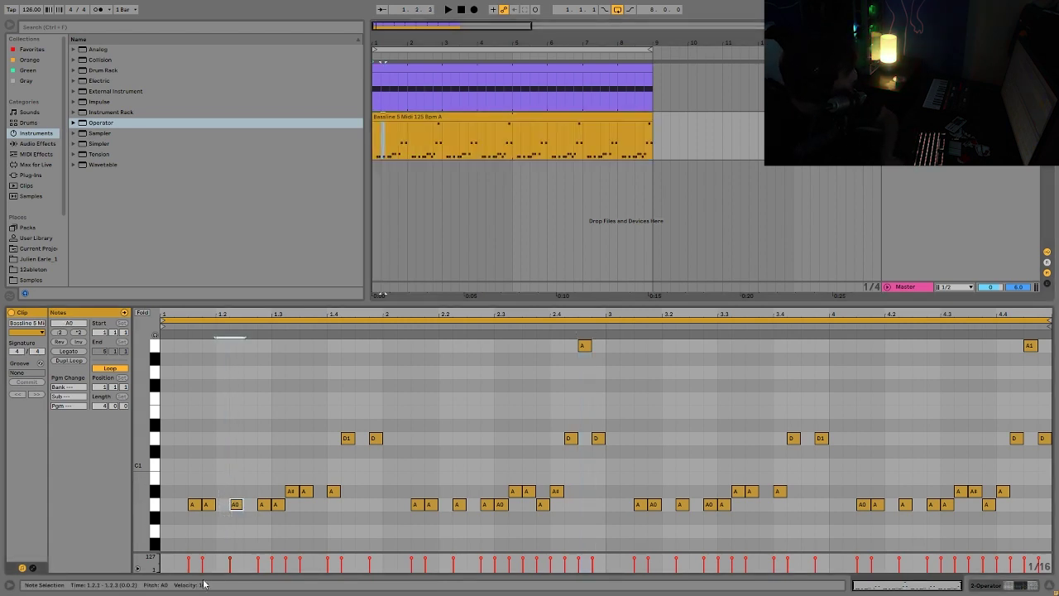
drag(205, 480, 211, 519)
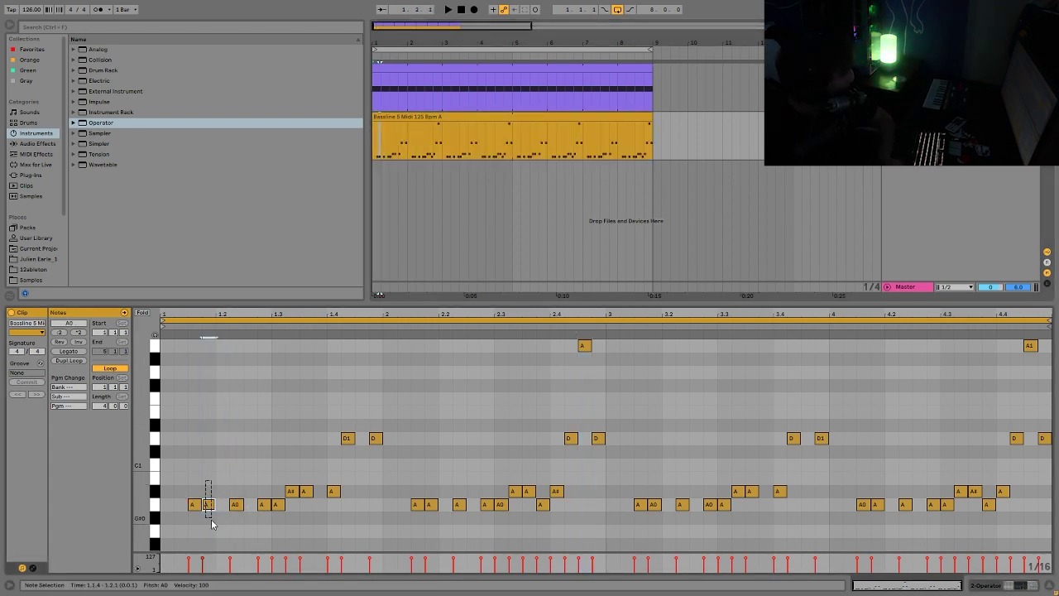
Try the two adjacent A0 notes at 1.2.4 and 1.3.1 at a higher pitch, moving them to C1
drag(279, 473, 268, 522)
key(Up)
key(Up)
key(Up)
key(Up)
key(Up)
key(Up)
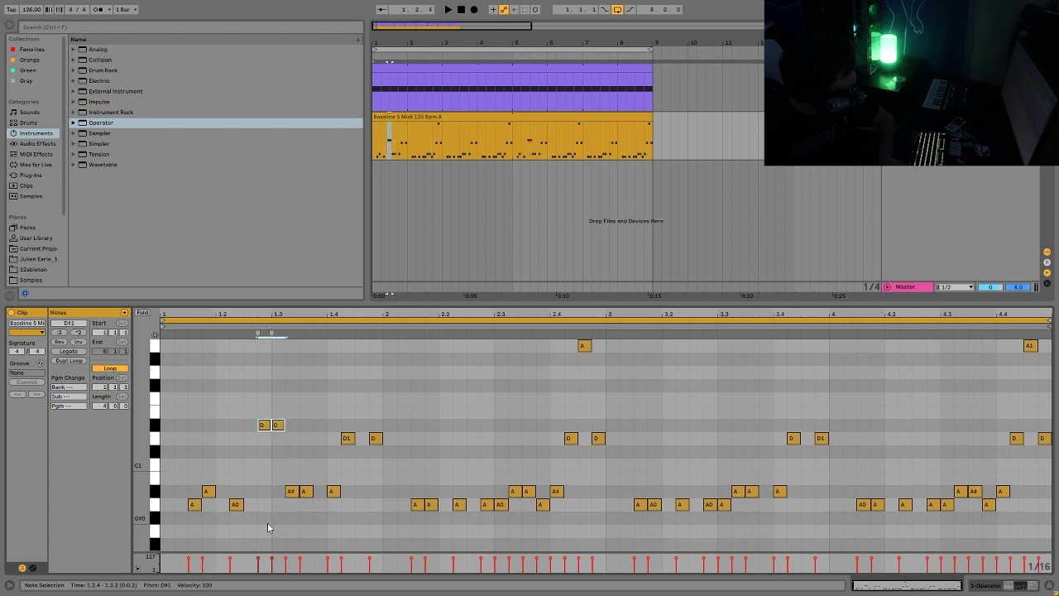
key(Down)
key(Down)
key(Down)
Raise the two adjacent A0 notes at the start of bar 2 to E1
drag(415, 486, 439, 522)
key(Up)
key(Up)
key(Up)
key(Up)
key(Up)
key(Up)
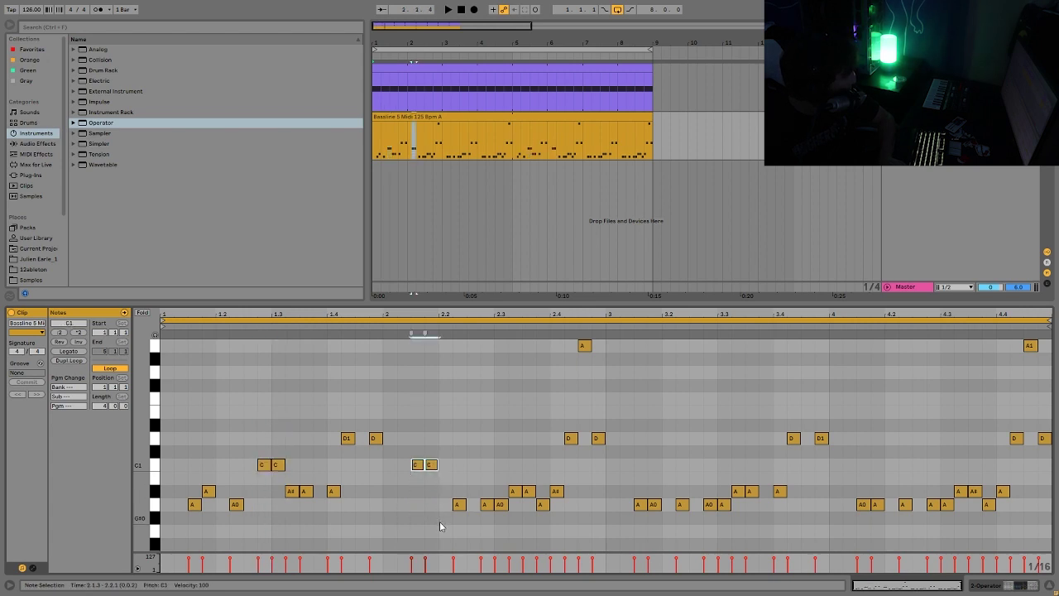
key(Up)
Raise the A0 note at 2.2.4 to D1
click(484, 505)
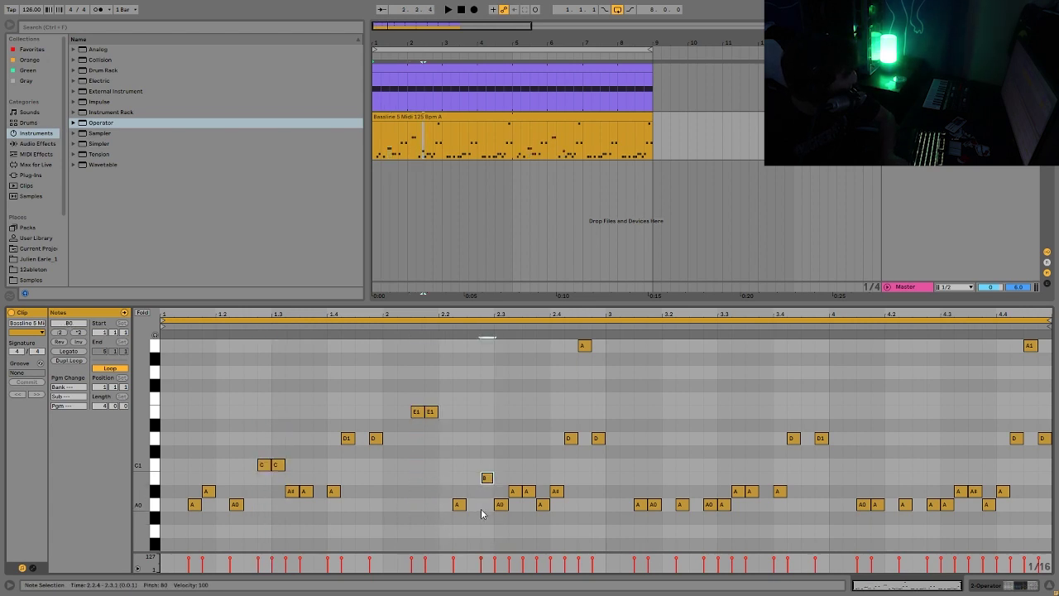
key(Up)
key(Up)
key(Up)
key(Up)
key(Up)
Raise the A#0 note at 2.3.3 to F1 and listen to the altered bassline
click(526, 490)
key(Up)
key(Up)
key(Up)
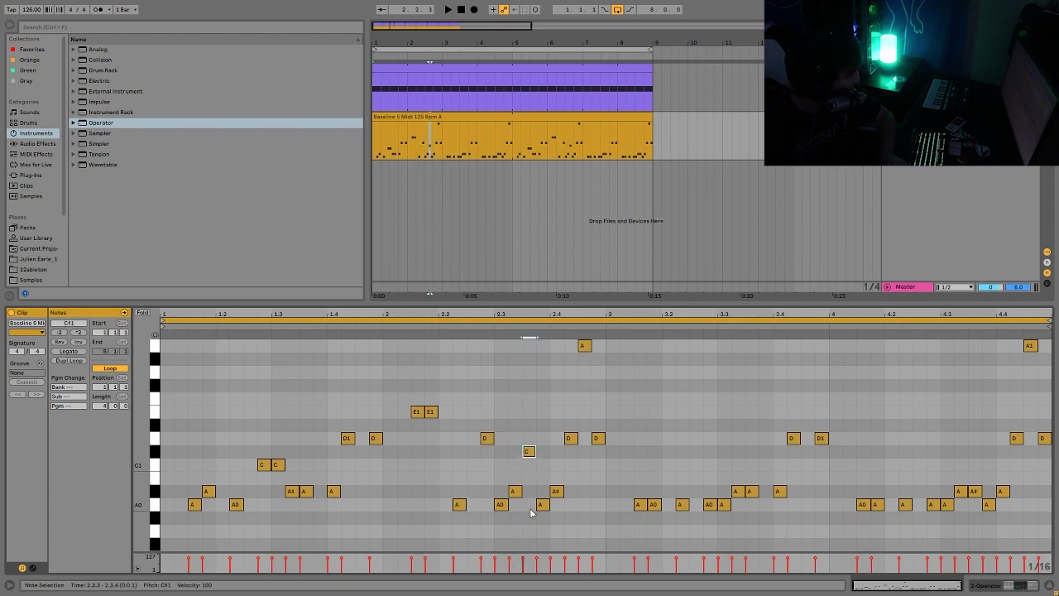
key(Up)
key(space)
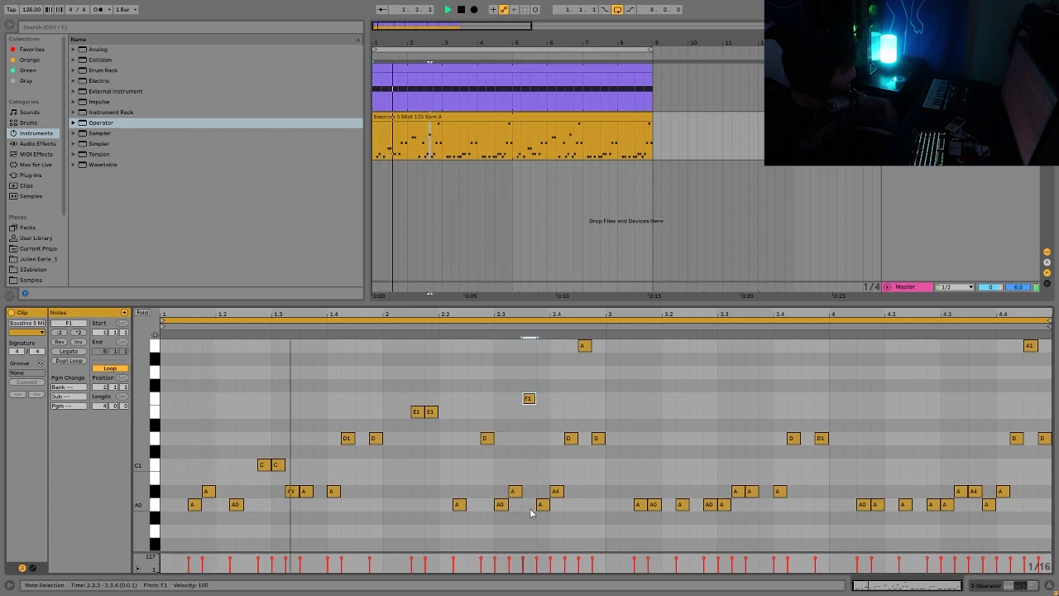
click(464, 467)
key(space)
Lower the note at 2.3.3 to D1
key(Down)
key(Down)
key(Down)
key(Down)
key(Down)
key(Down)
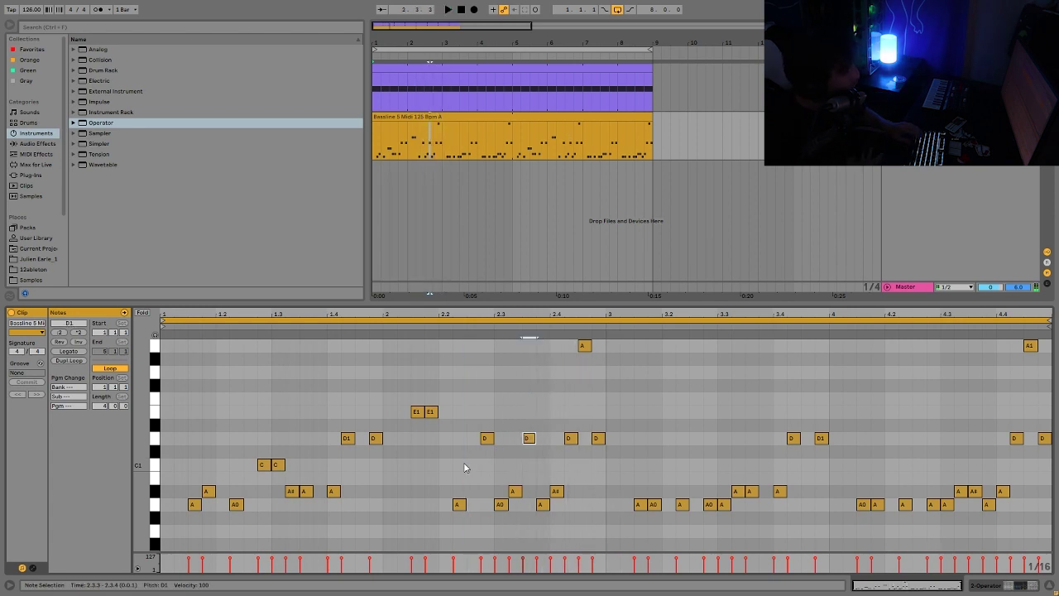
Undo the pitch changes made to the bar 2 bassline notes
key(ctrl+z)
key(ctrl+z)
key(ctrl+z)
key(ctrl+z)
key(ctrl+z)
key(ctrl+z)
key(ctrl+z)
key(ctrl+z)
key(ctrl+z)
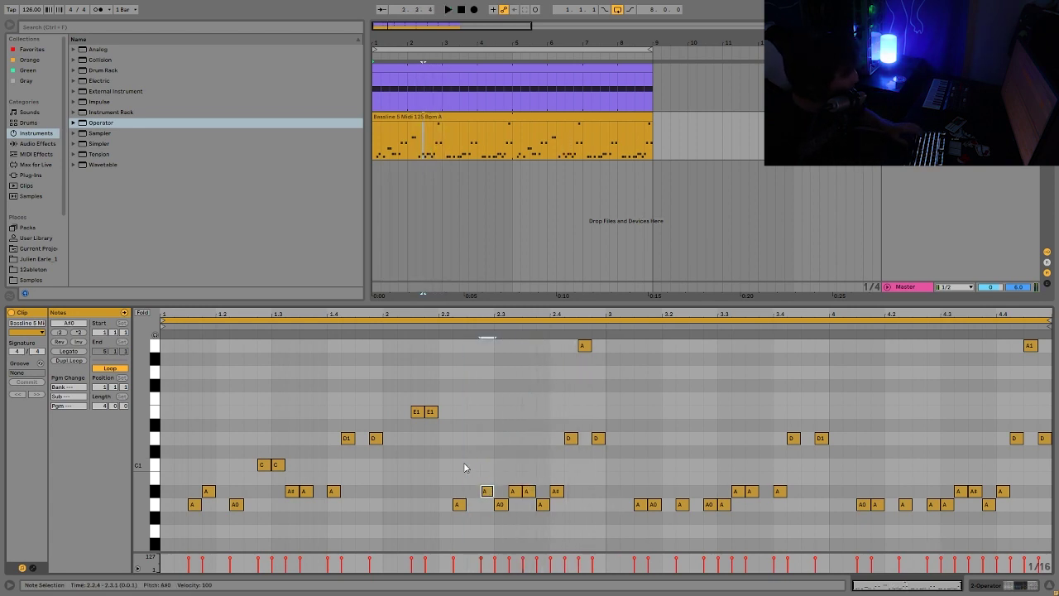
key(ctrl+z)
key(ctrl+z)
key(ctrl+z)
key(ctrl+z)
key(ctrl+z)
key(ctrl+z)
key(ctrl+z)
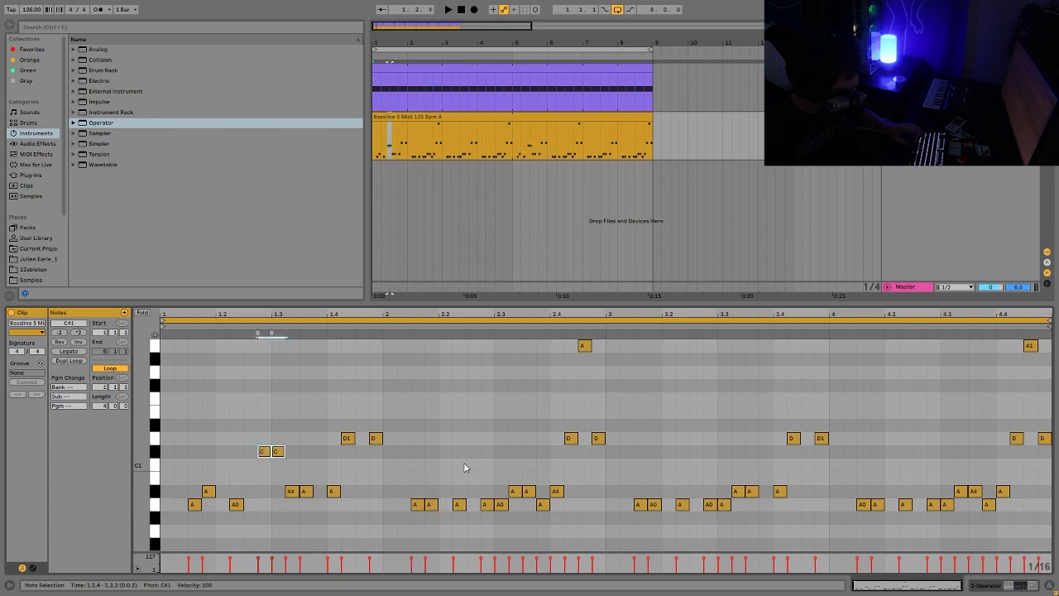
Return the two notes at 1.2.4 and 1.3.1 to A0
key(Down)
key(Down)
key(Down)
key(Down)
key(Down)
key(Down)
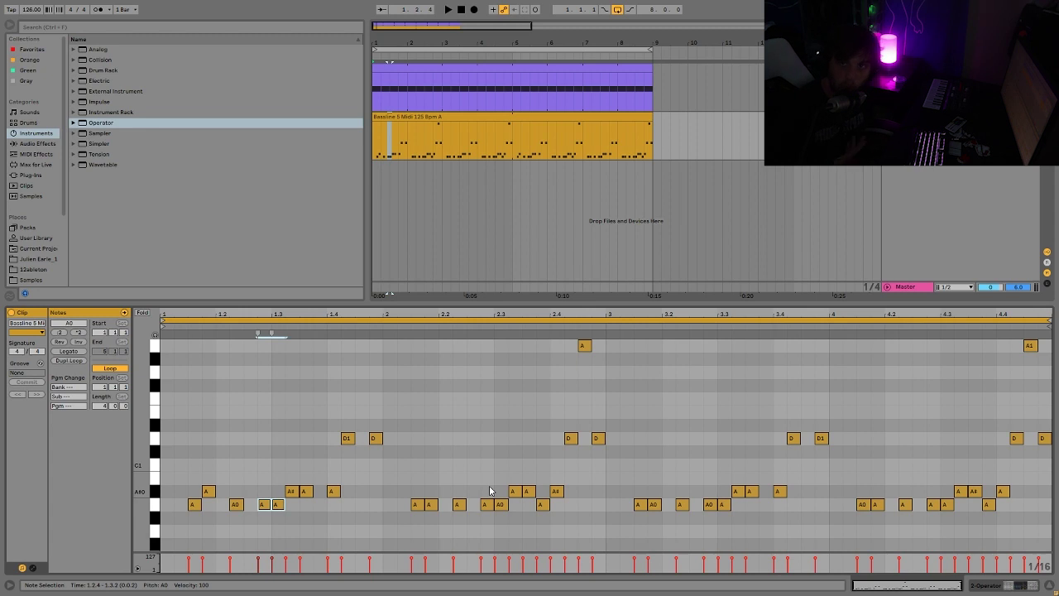
Set Operator's oscillator B level to -inf dB and add Spectrum after Operator on the bassline track
click(1001, 585)
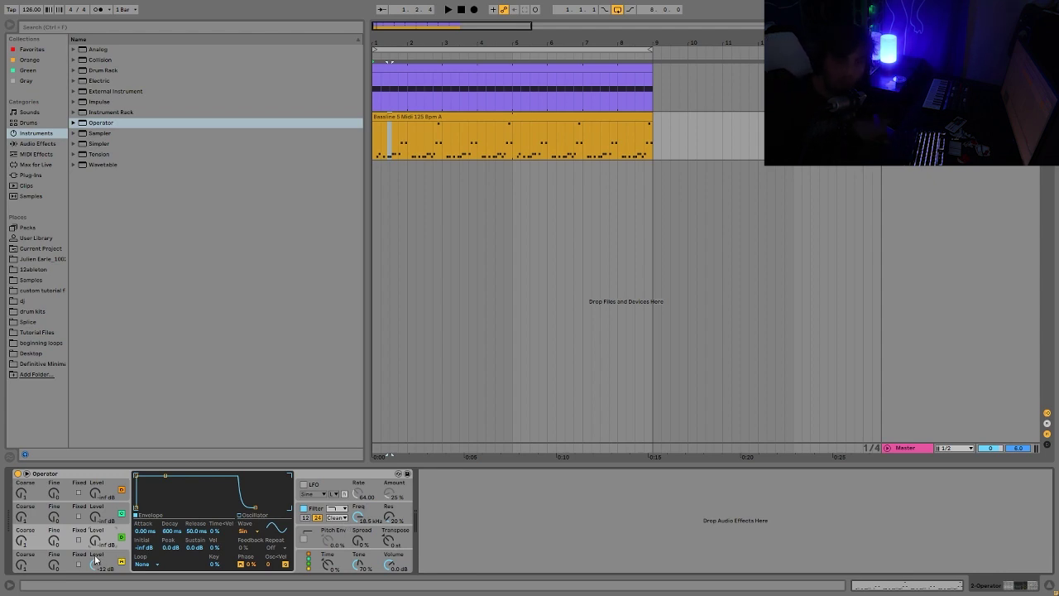
click(13, 145)
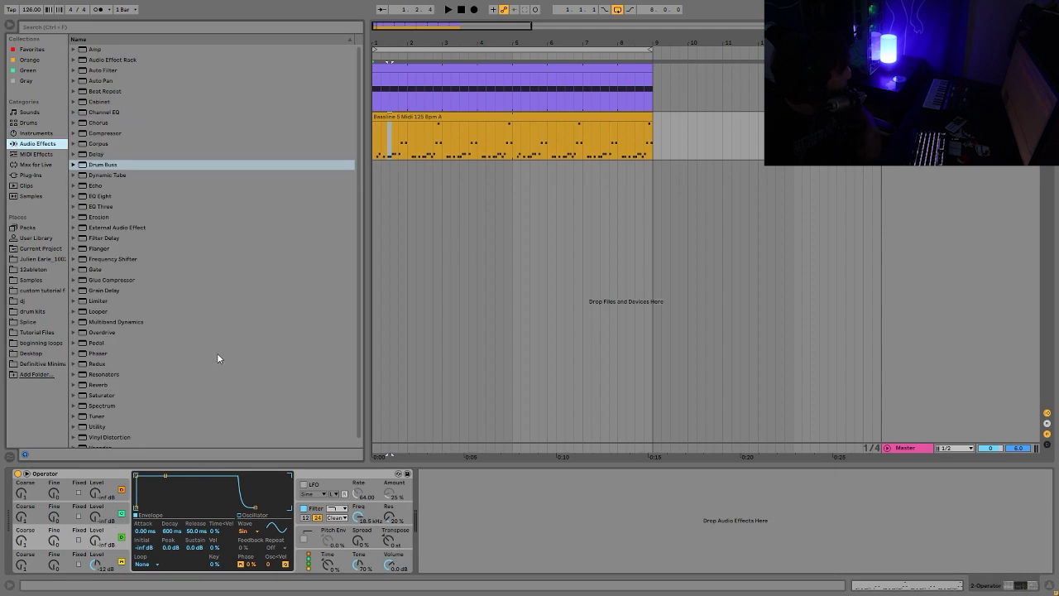
scroll(215, 357, down, 1)
scroll(106, 404, up, 1)
click(102, 404)
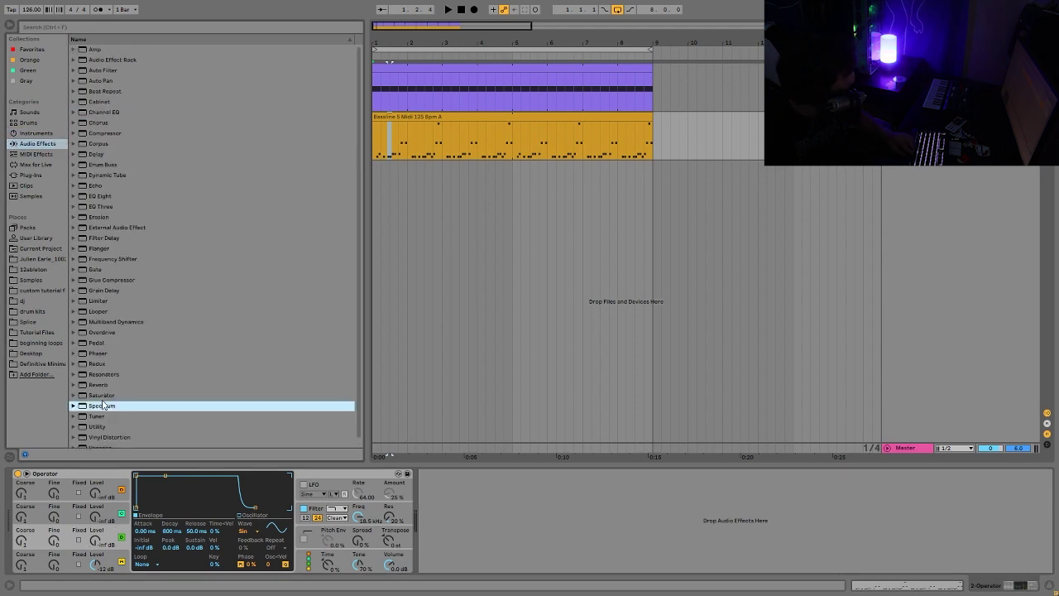
double_click(102, 405)
key(space)
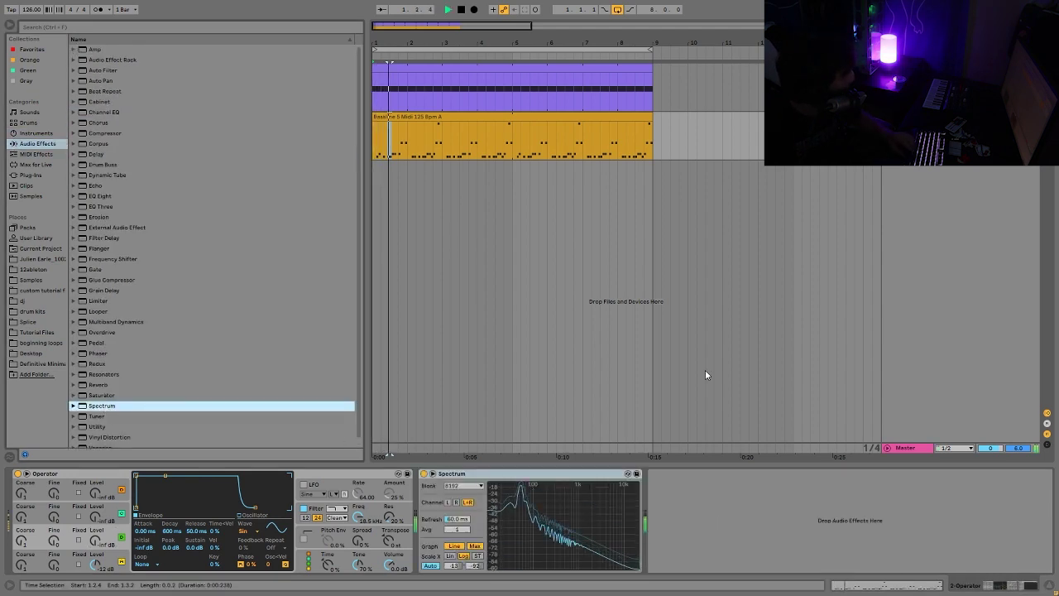
Enlarge the Spectrum display and examine the bassline's frequencies during playback
click(434, 475)
key(space)
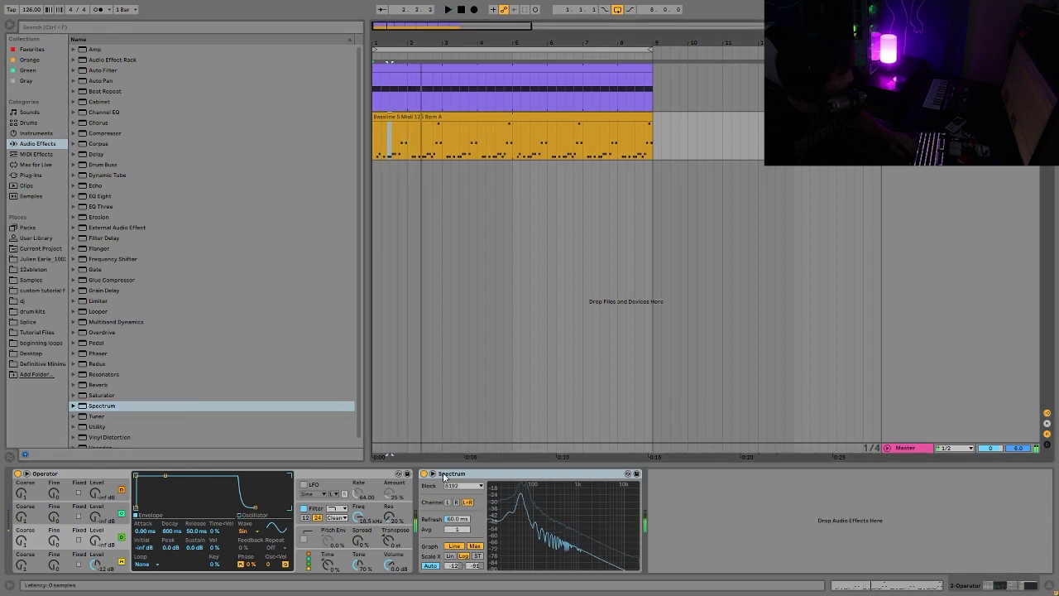
click(434, 474)
key(space)
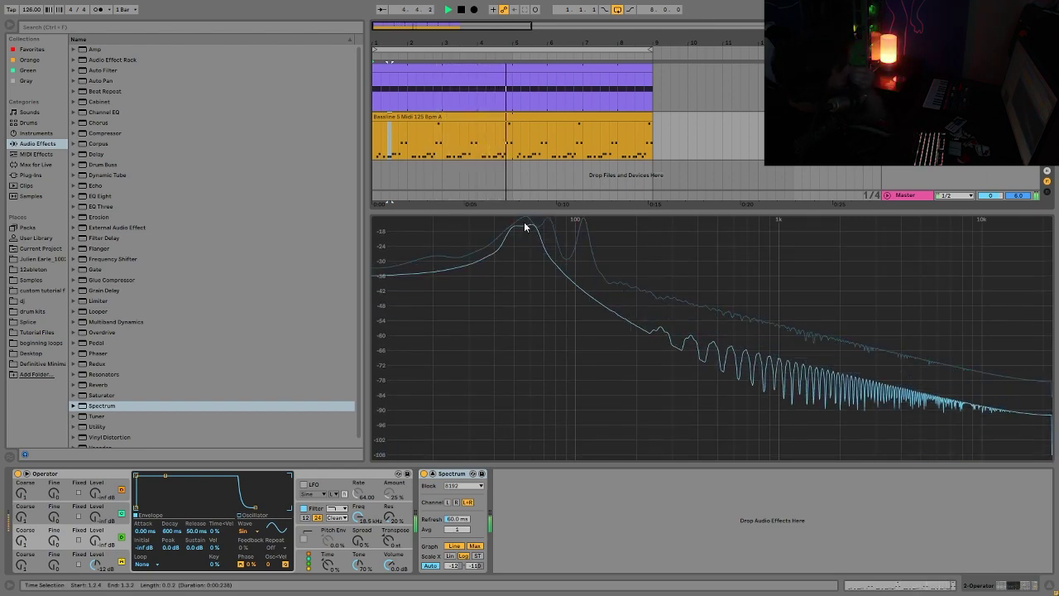
key(space)
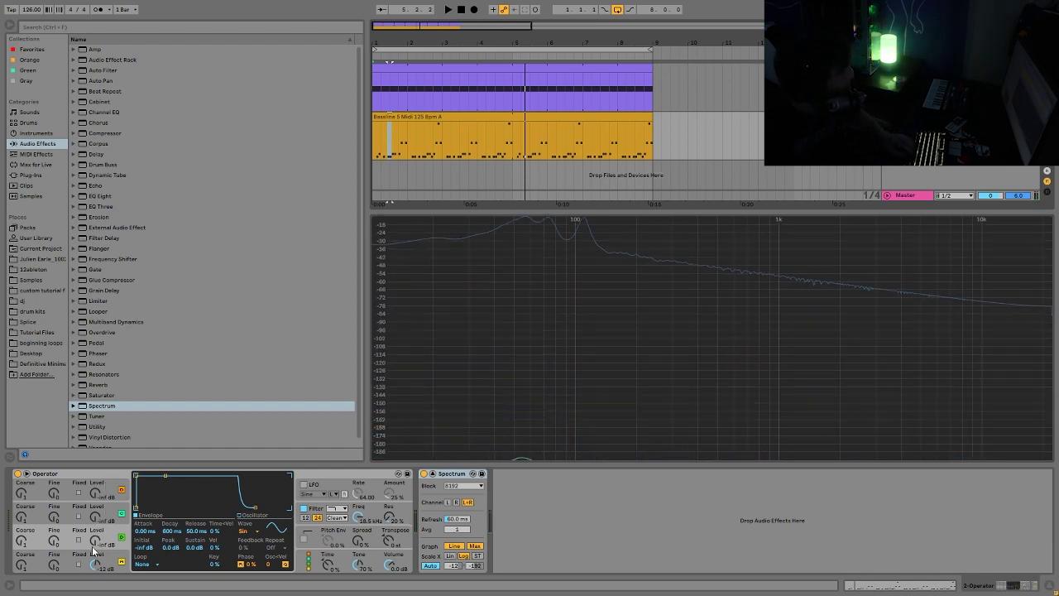
Raise oscillator B's level and settle it at -17 dB, comparing the spectrum during playback
key(space)
drag(95, 542, 96, 555)
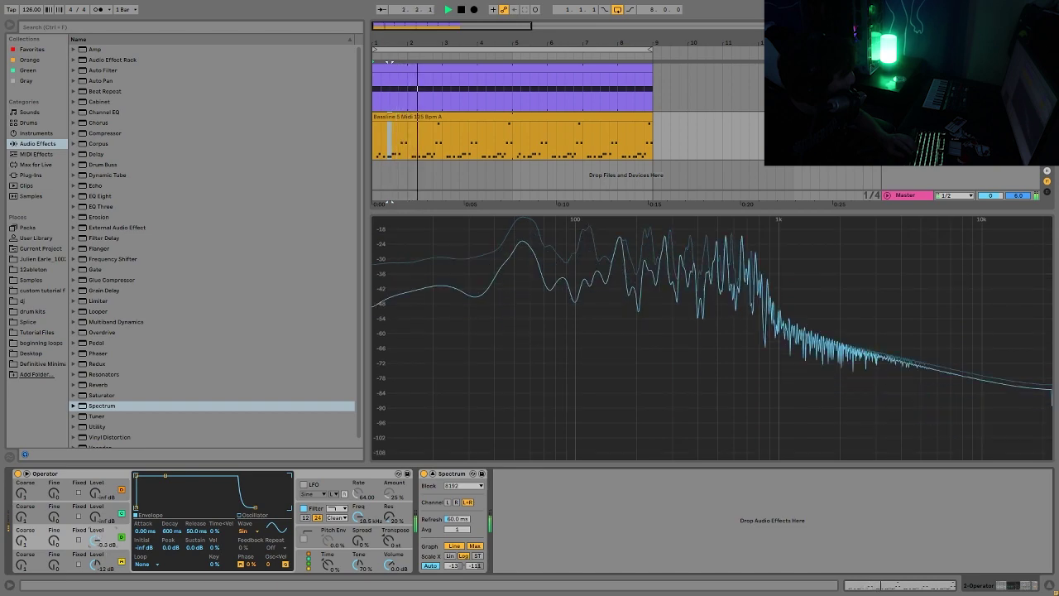
key(space)
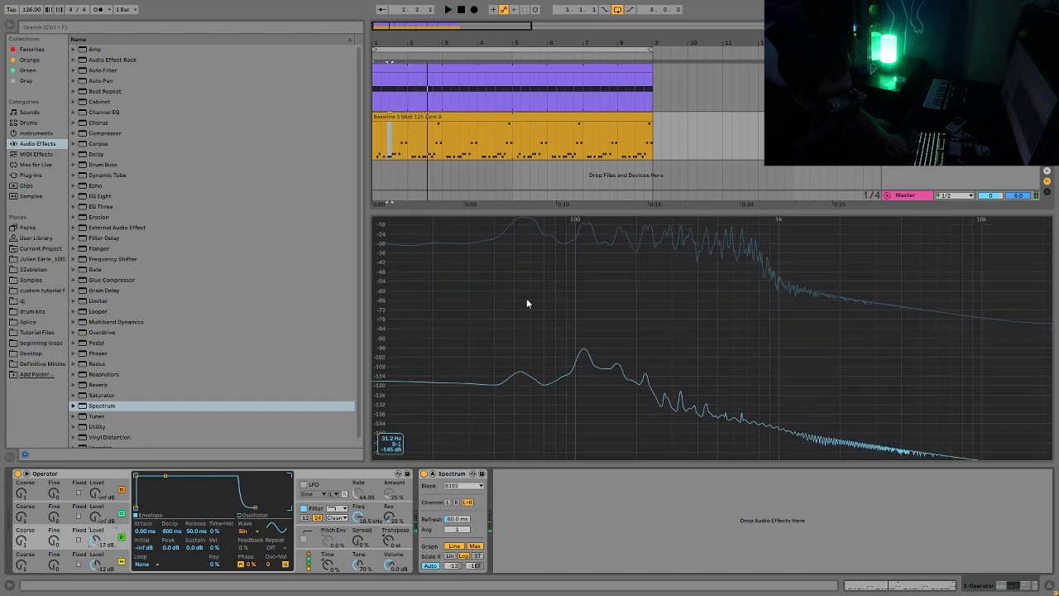
key(space)
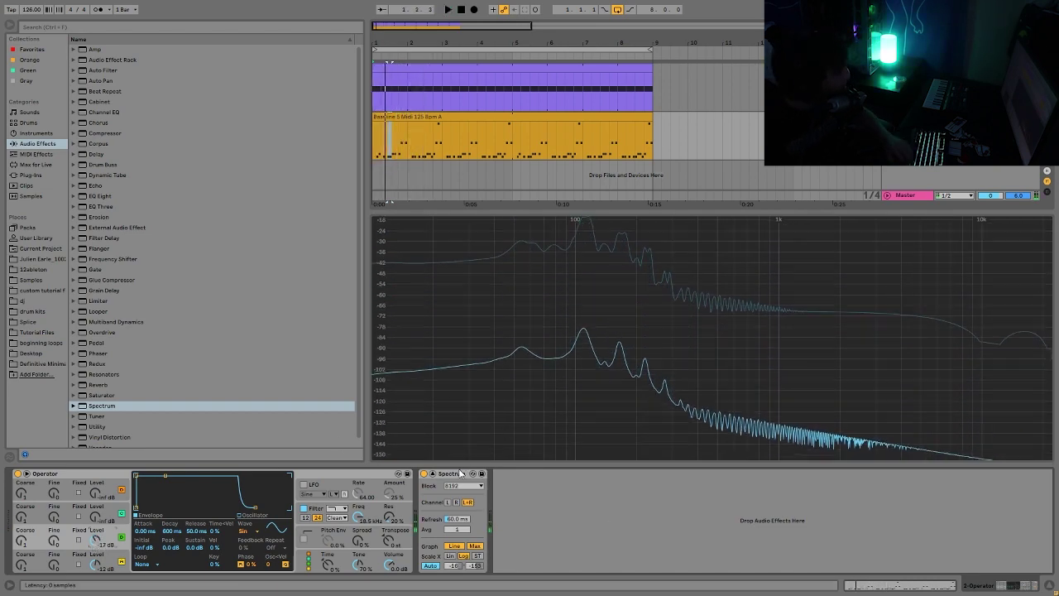
Remove Spectrum from the bassline track and set oscillator B's level to -28 dB
key(Delete)
drag(89, 546, 89, 561)
Set the sustain of oscillator B's envelope to -inf dB and lengthen its decay to 4.18 s during playback
key(space)
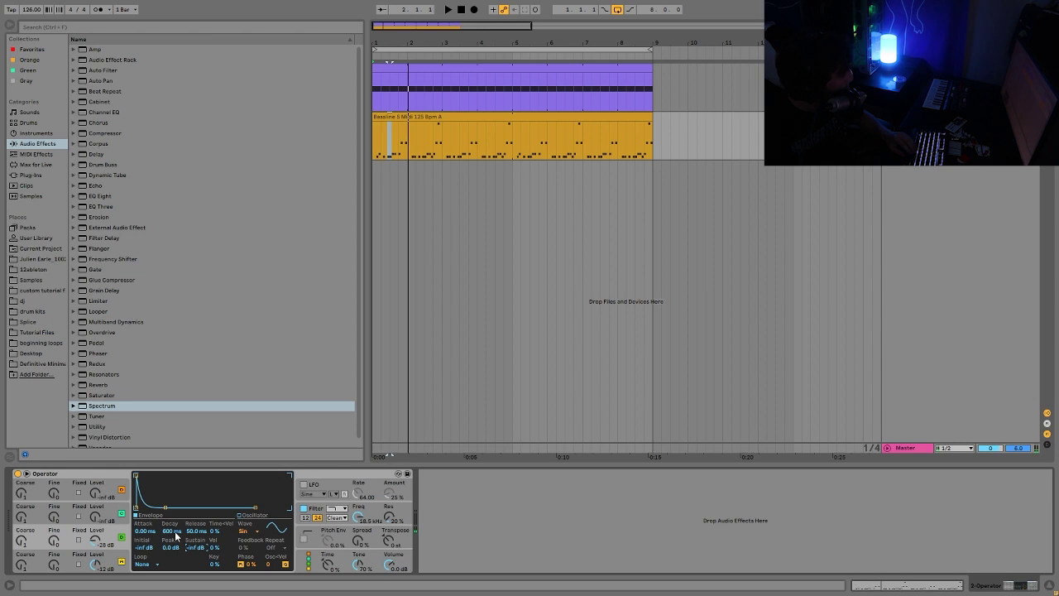
key(space)
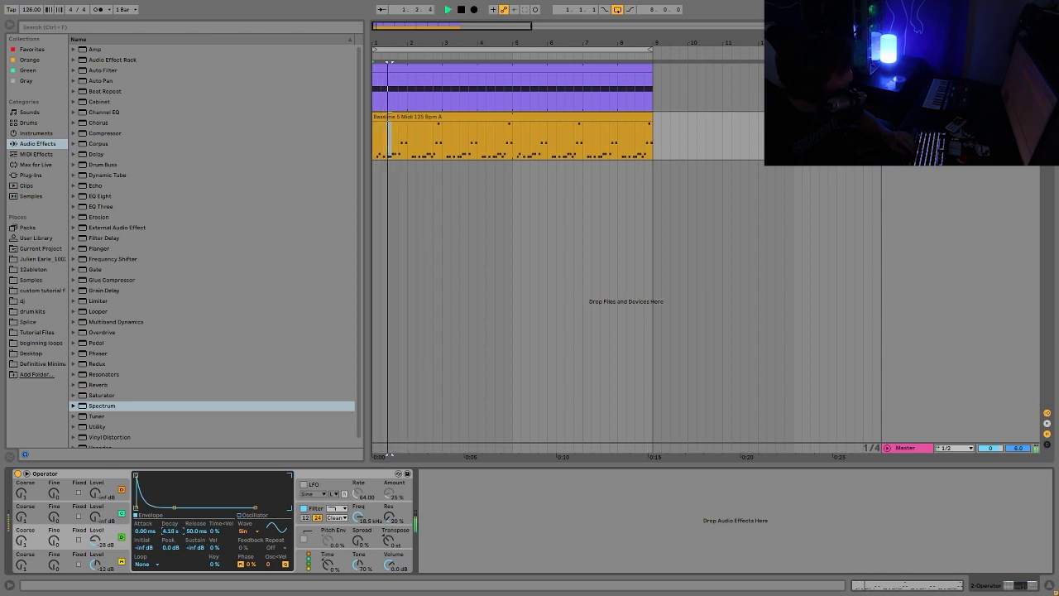
drag(183, 530, 175, 536)
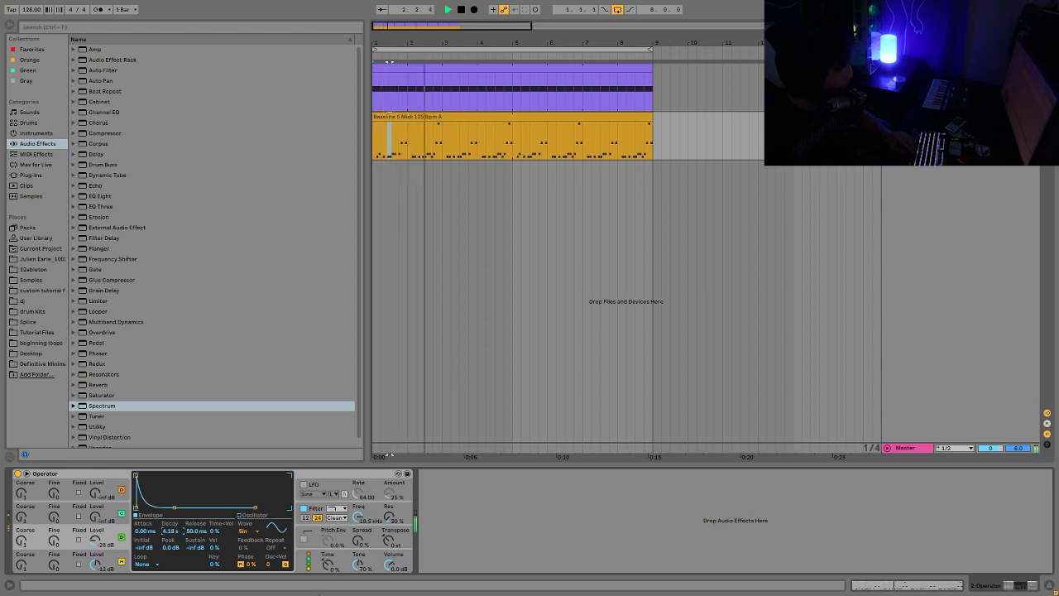
Raise Operator's volume to 6 dB and try oscillator B with a 749 ms decay and a -17 dB level
click(390, 567)
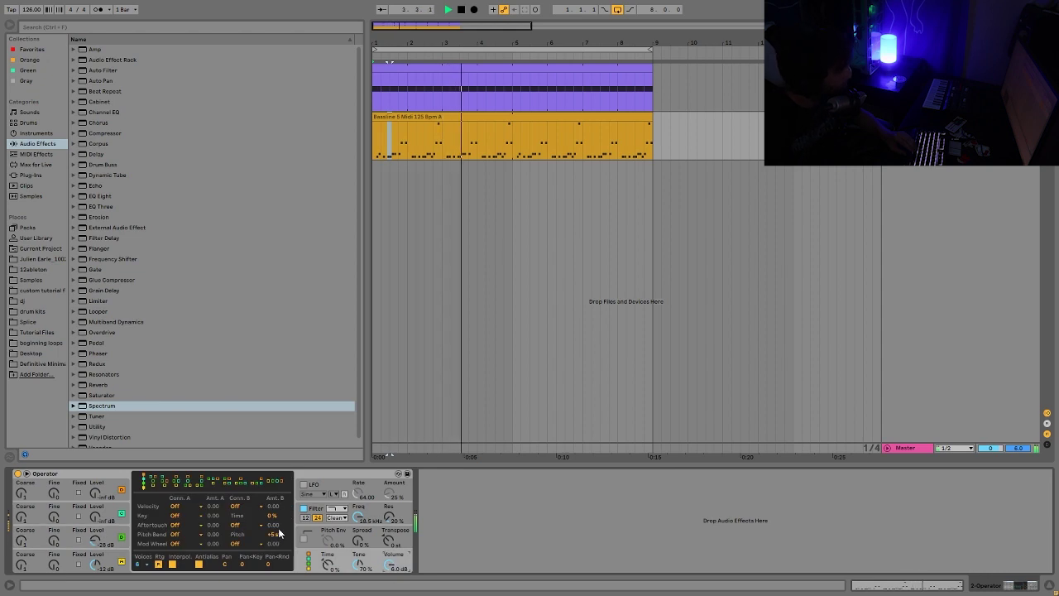
click(121, 563)
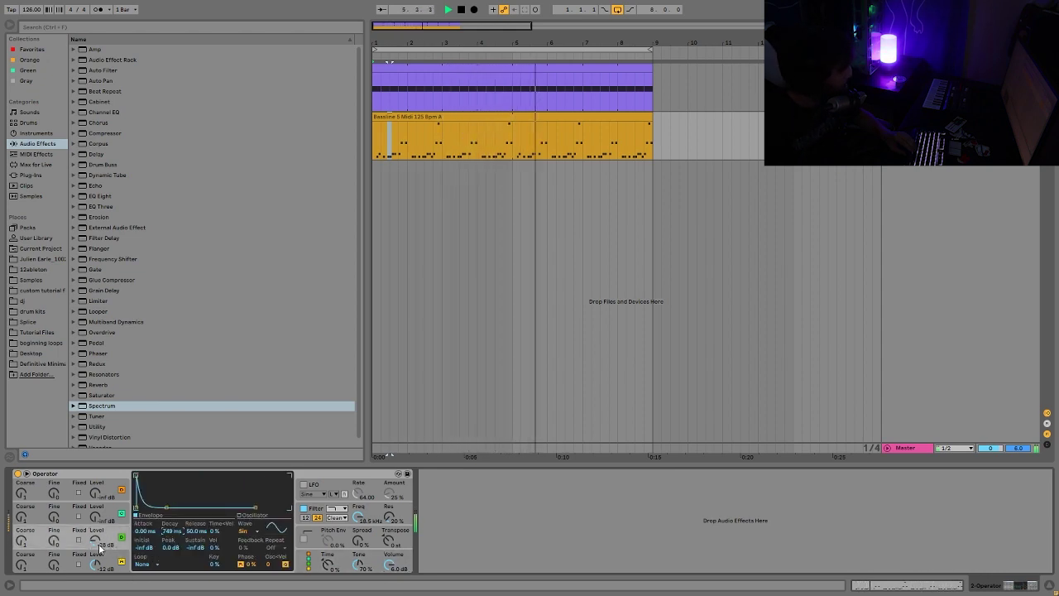
drag(102, 548, 98, 546)
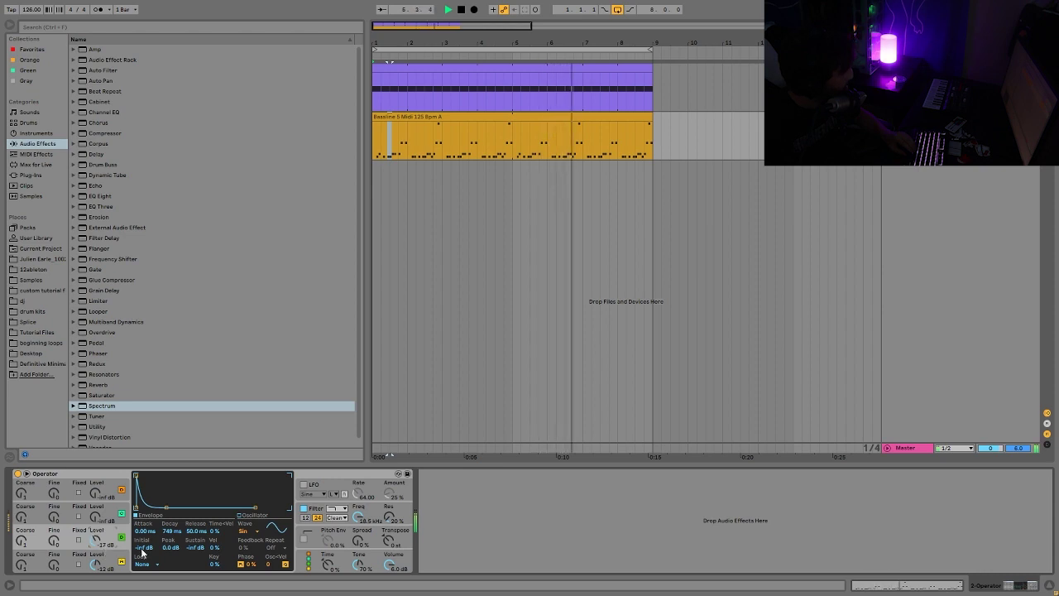
Set oscillator B's envelope decay to 1.62 s and its level to -24 dB while auditioning the bassline
drag(171, 532, 183, 530)
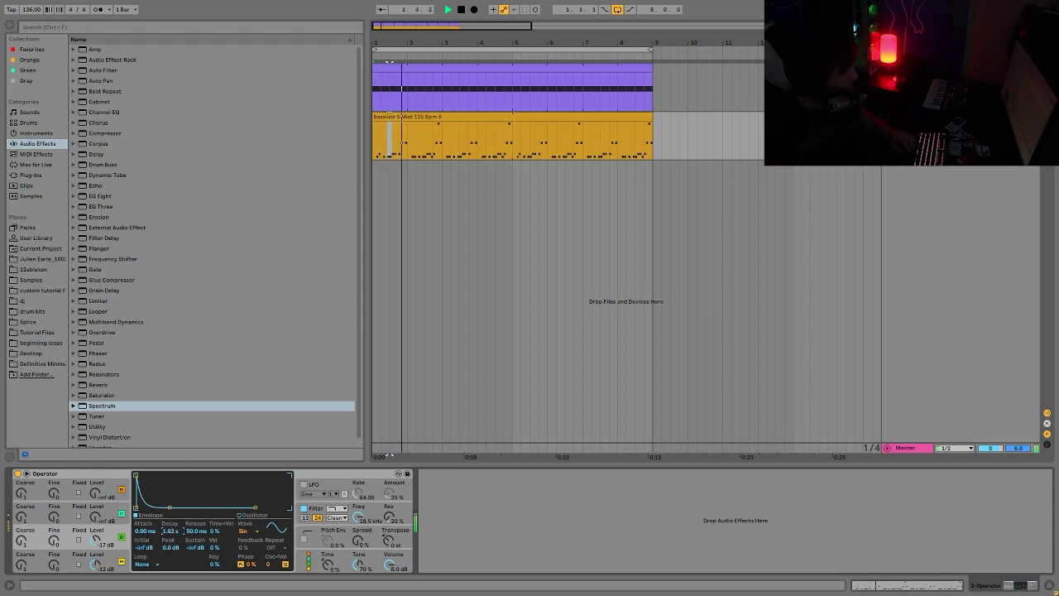
drag(169, 530, 170, 536)
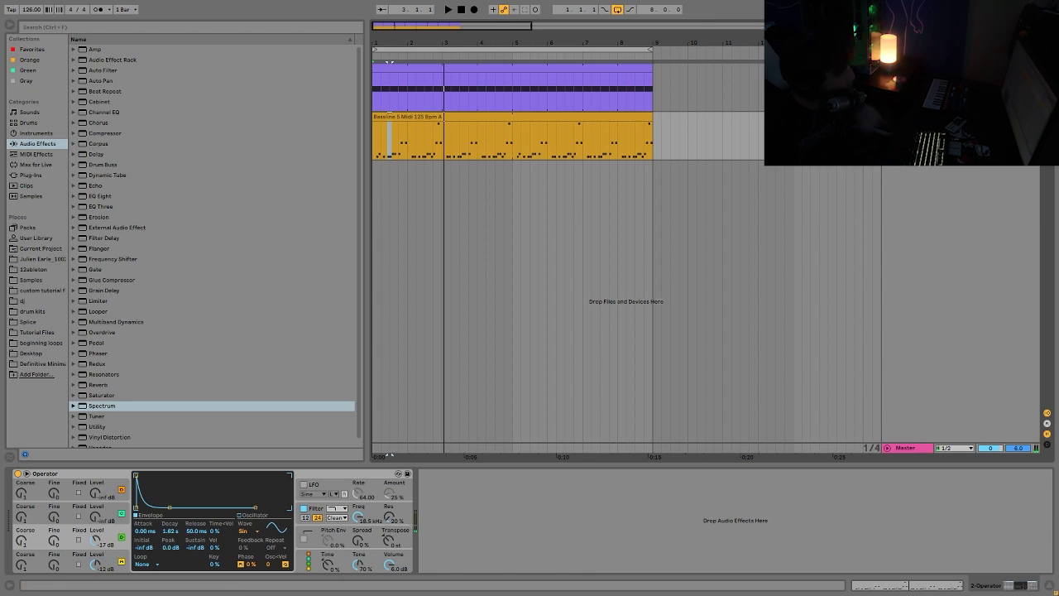
key(space)
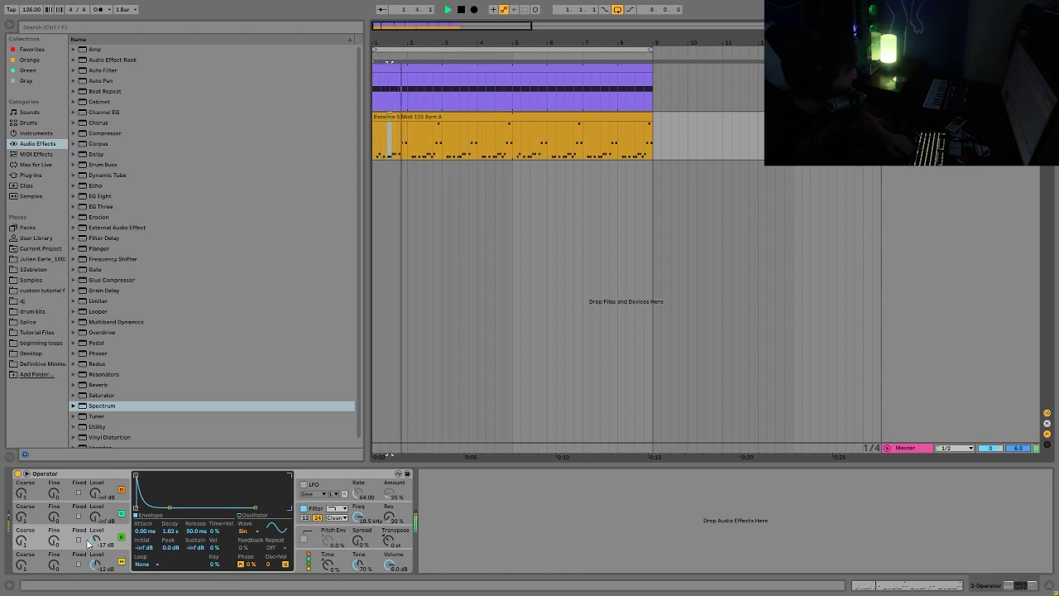
drag(89, 543, 92, 549)
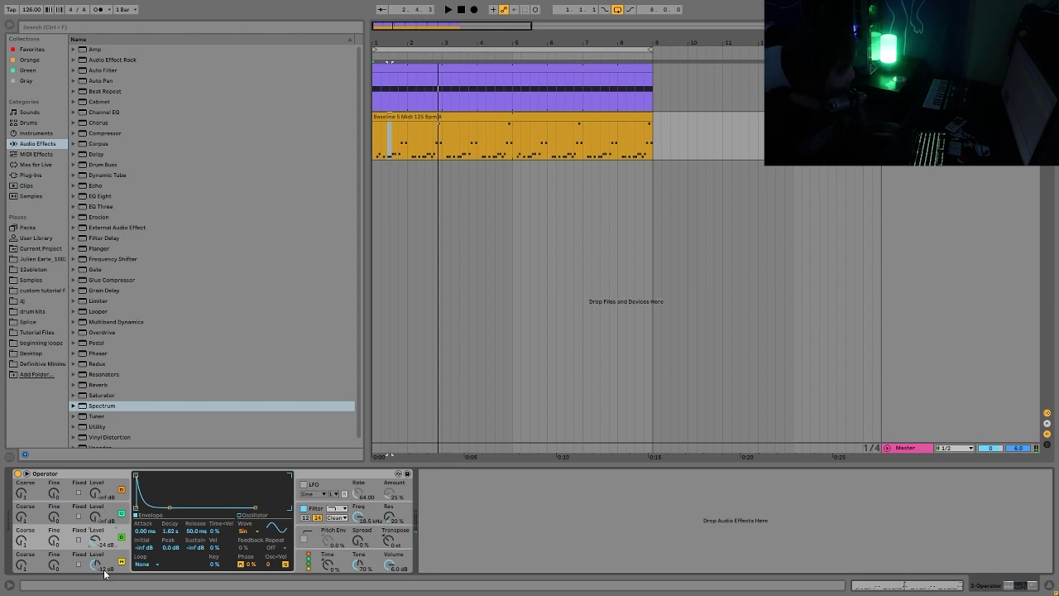
key(space)
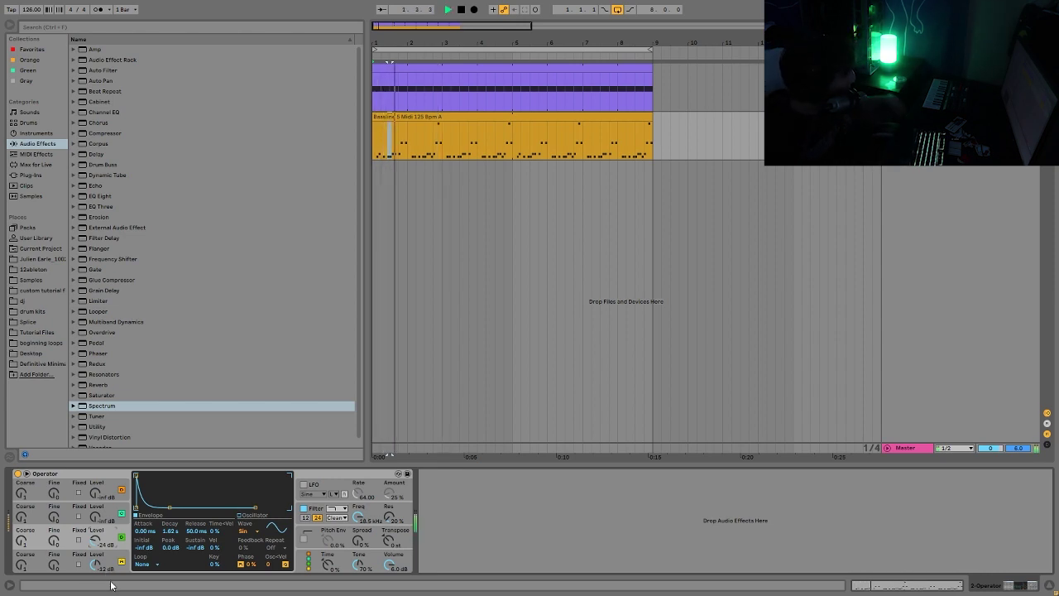
Bring in Operator's oscillator C at a level of -34 dB and audition the bassline
drag(96, 517, 96, 507)
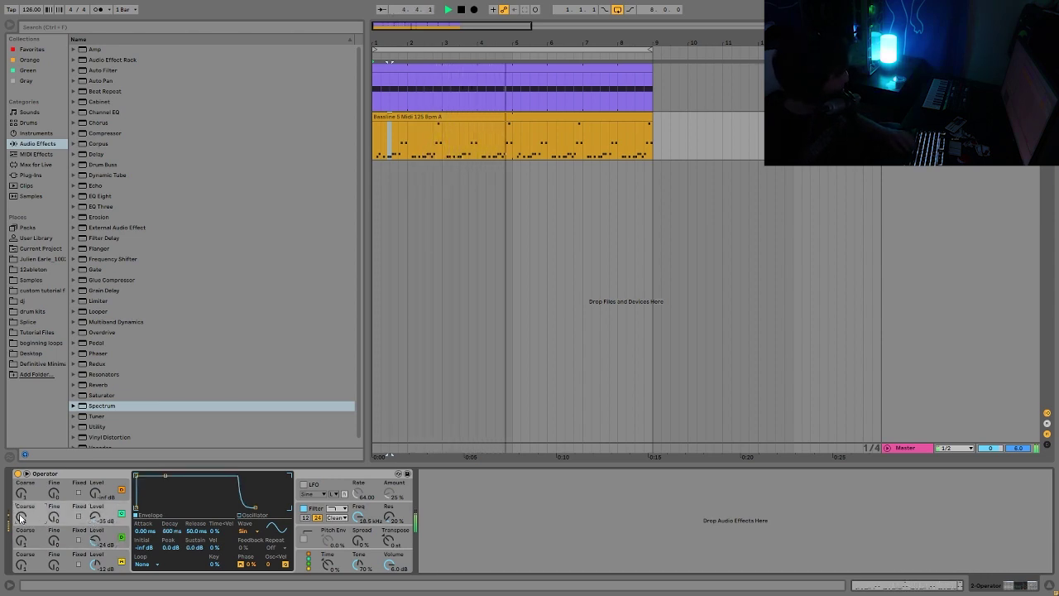
drag(96, 516, 97, 520)
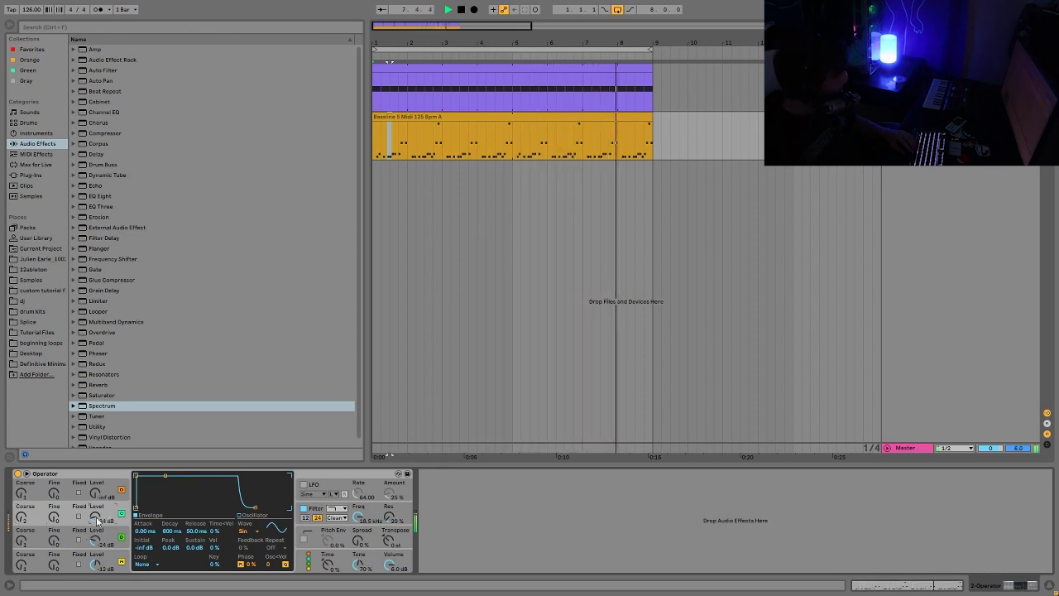
key(space)
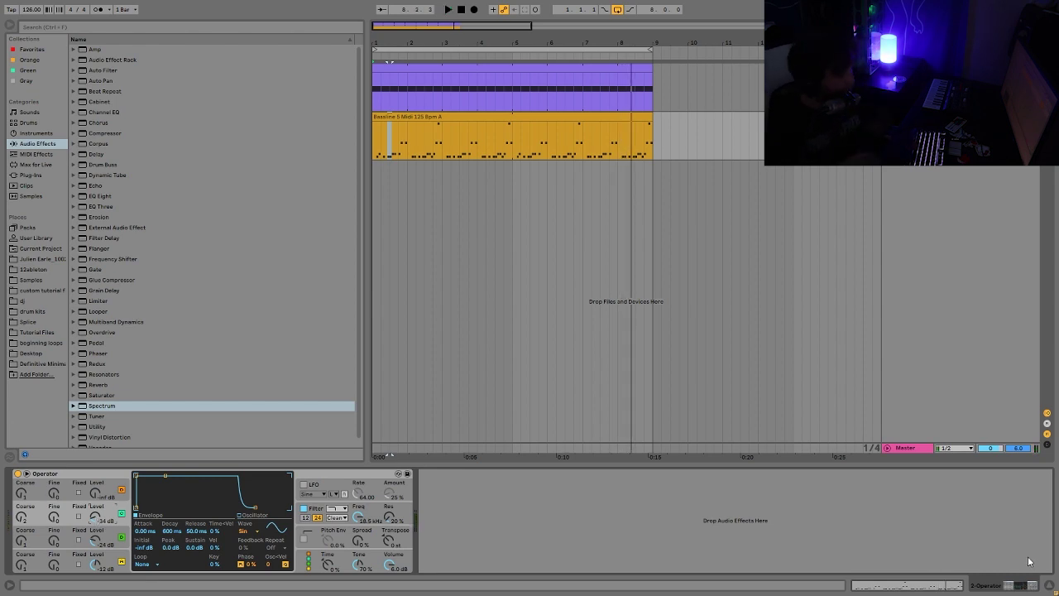
key(space)
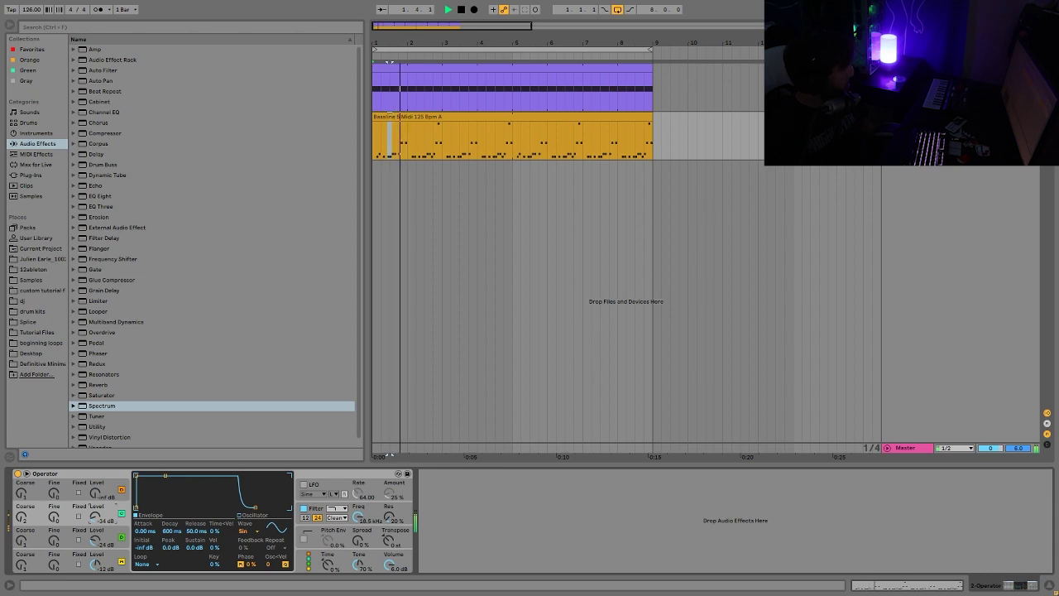
key(space)
Add Drum Buss after Operator with Crunch at 21% and Damp at 20 kHz, checking it during playback
double_click(109, 165)
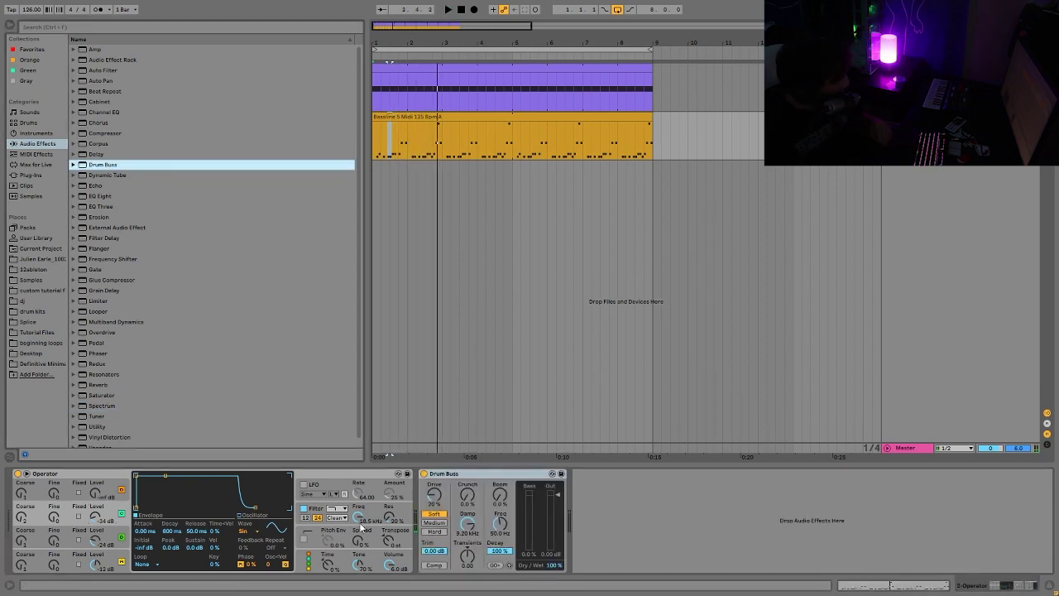
click(477, 528)
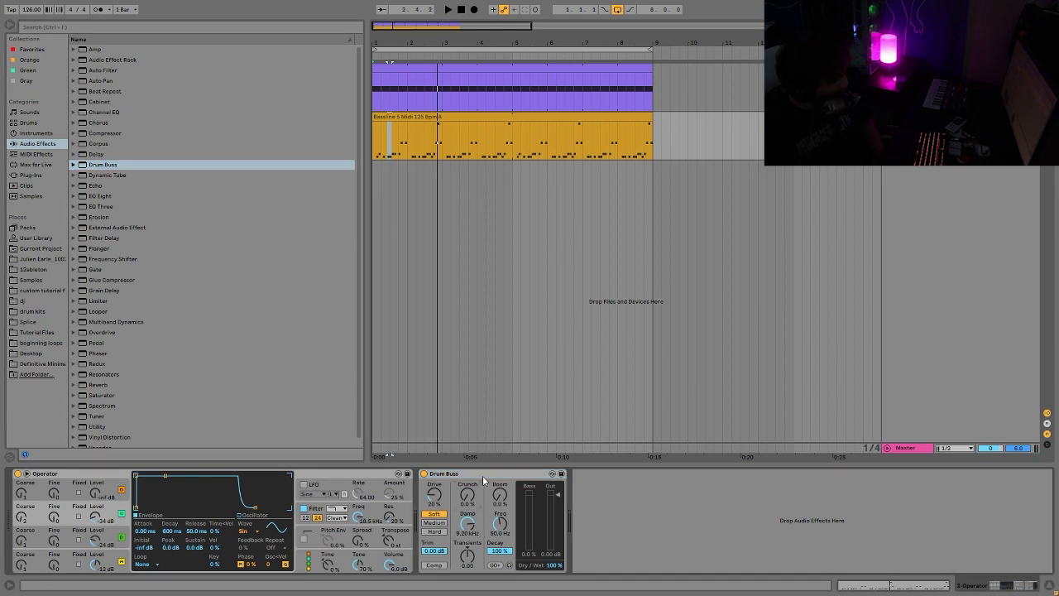
key(space)
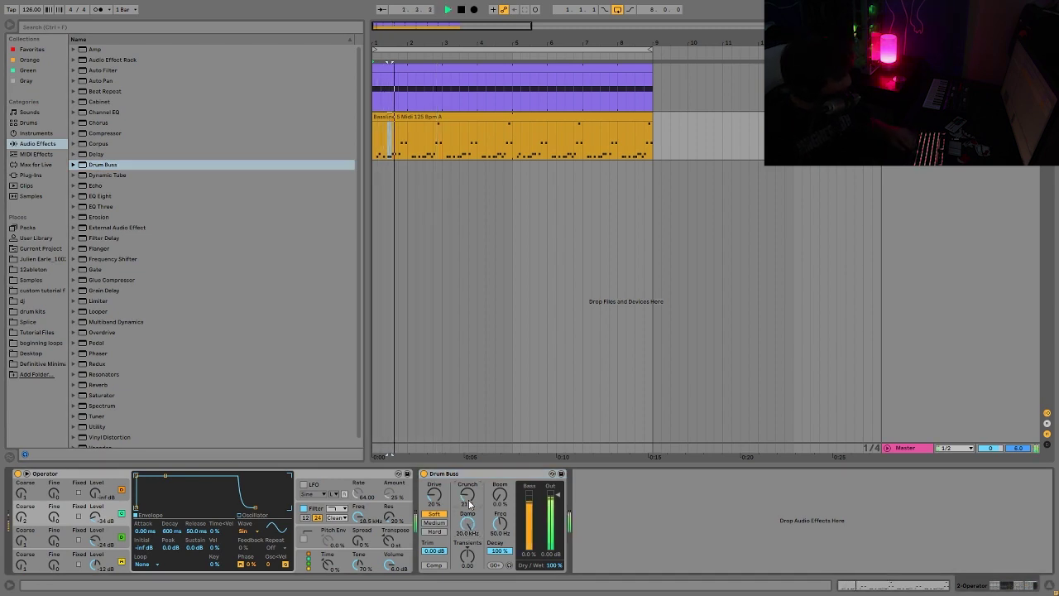
key(space)
Add a Compressor after Drum Buss, sidechained from 1-Kick 2 Post FX, and lower its threshold to -16.4 dB
double_click(105, 133)
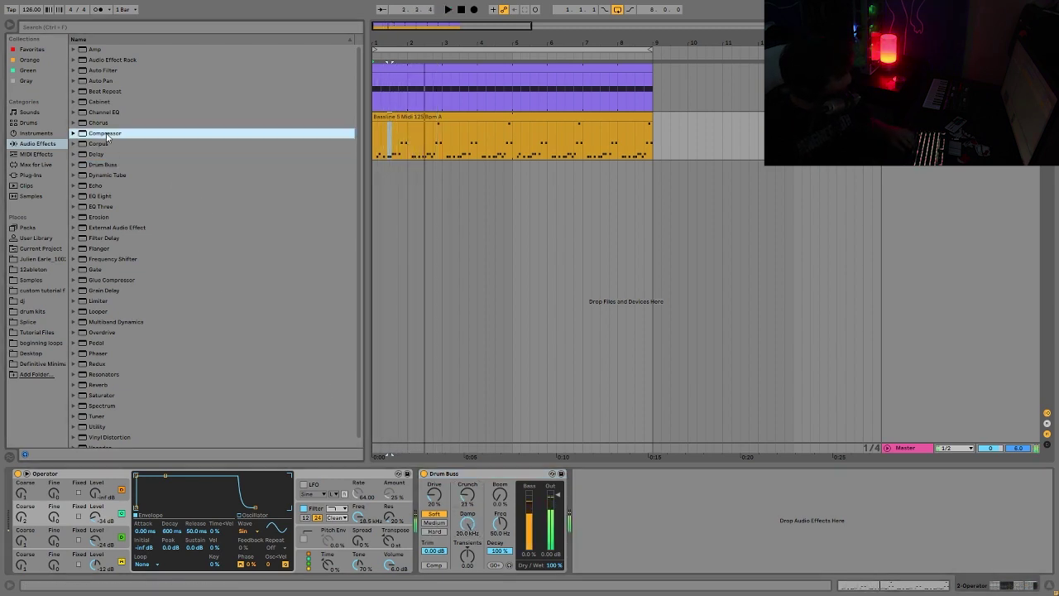
click(599, 485)
click(587, 473)
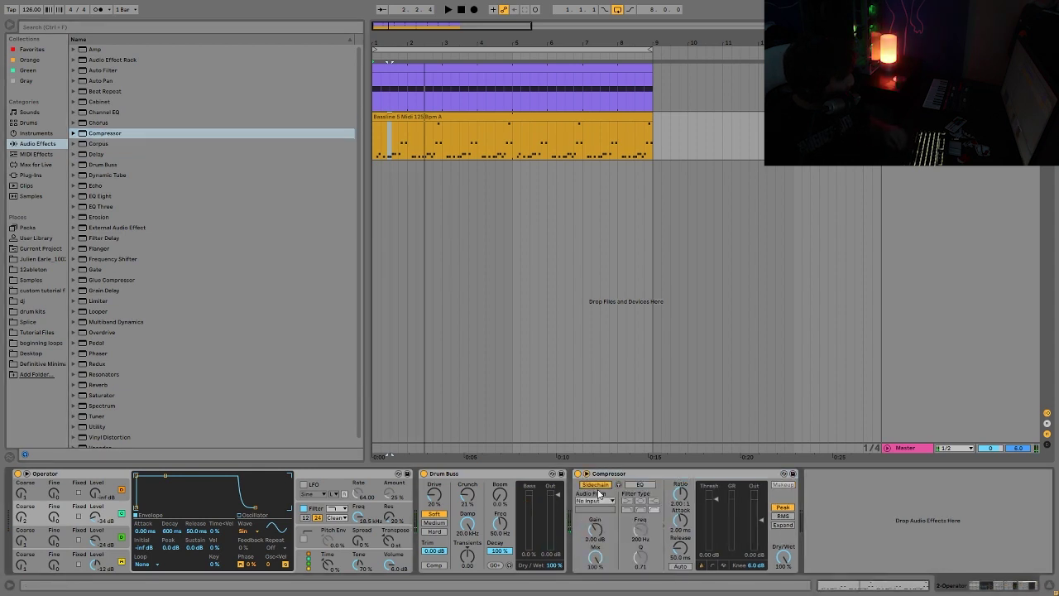
click(601, 502)
click(600, 510)
key(space)
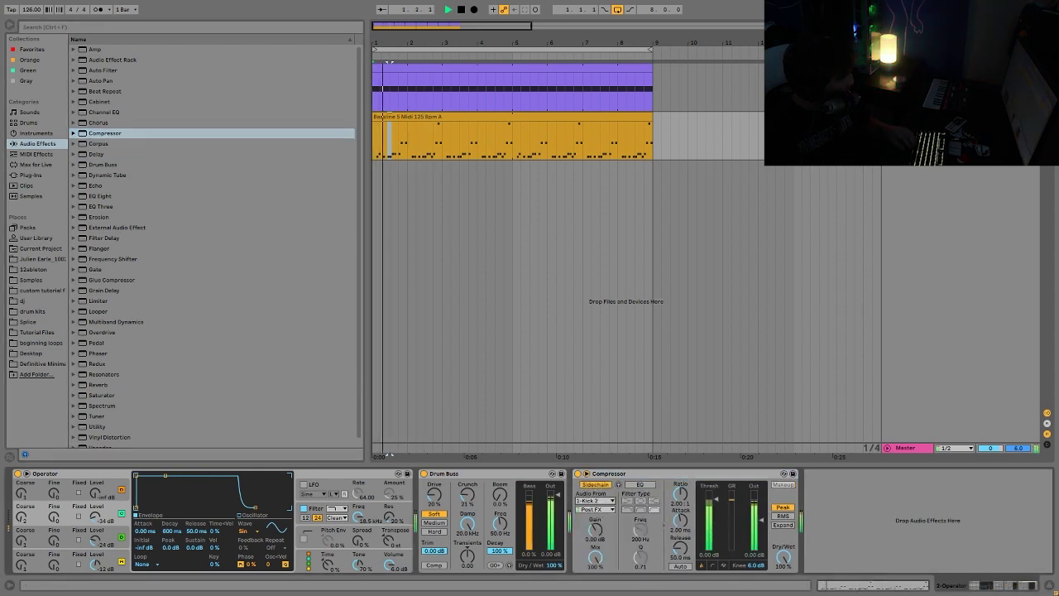
drag(716, 529, 713, 535)
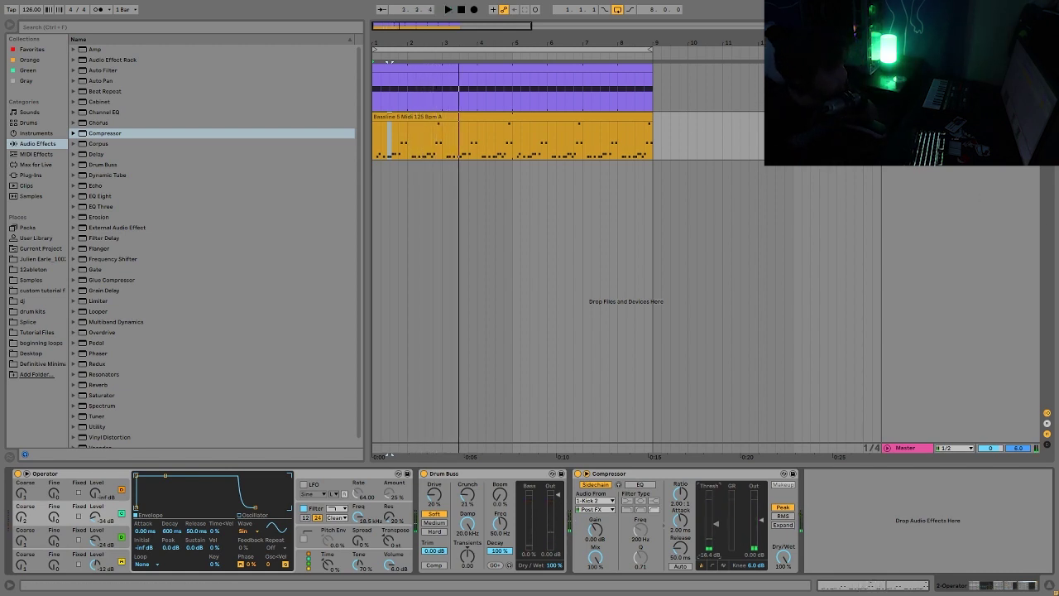
Duplicate the bassline track with its clip and solo the copy
key(ctrl+d)
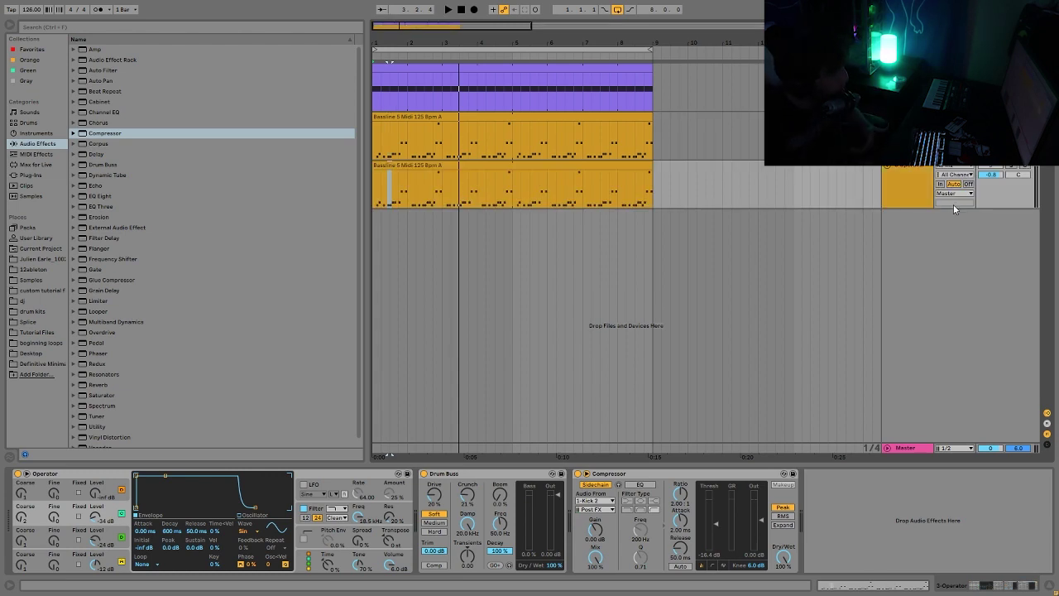
click(917, 187)
click(1013, 168)
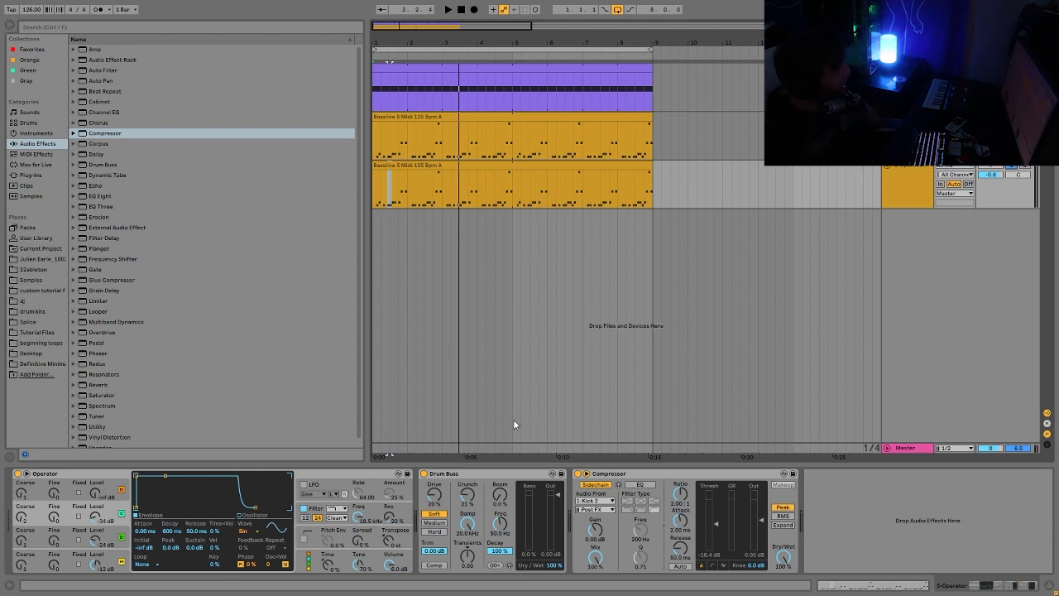
Replace Operator with Analog on the duplicated bassline track and set oscillator 1 to a rectangular wave
click(38, 133)
double_click(105, 49)
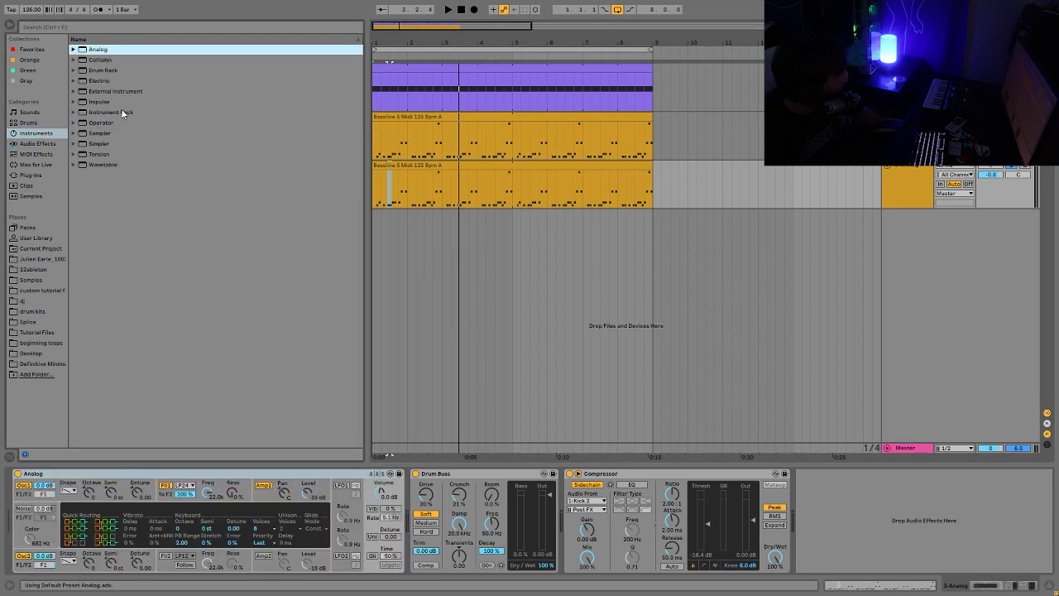
click(257, 498)
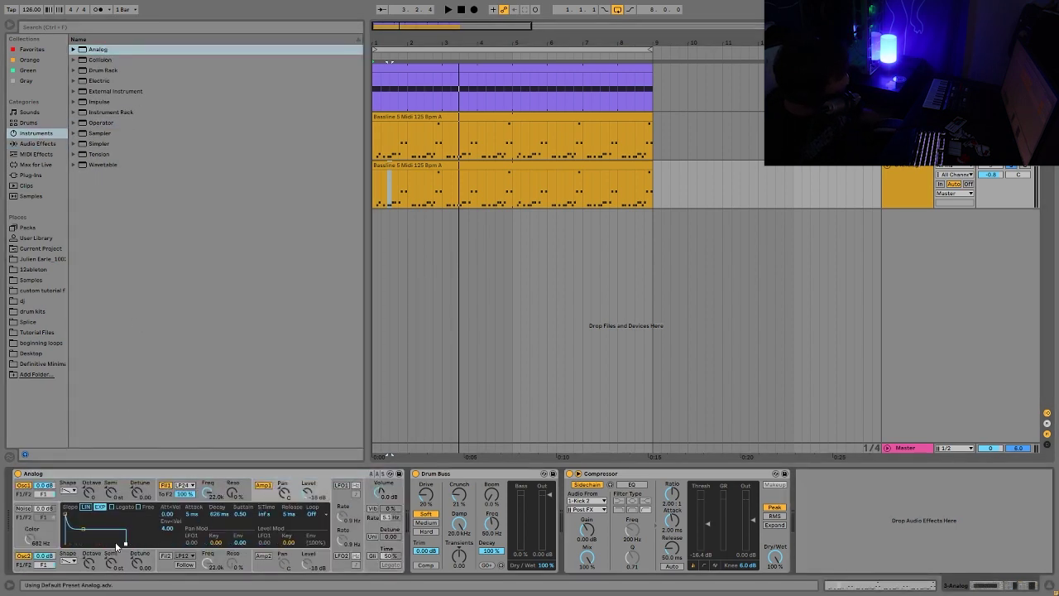
click(71, 491)
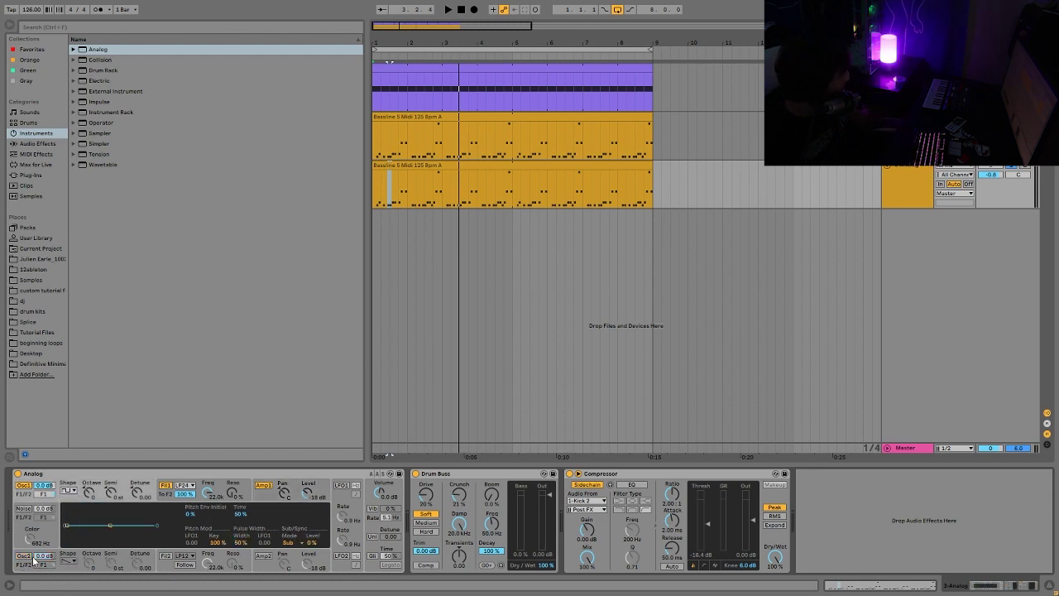
Switch off Analog's oscillator 2, set the Amp1 envelope to 723 ms decay and 1.00 sustain, and audition the sound
click(215, 482)
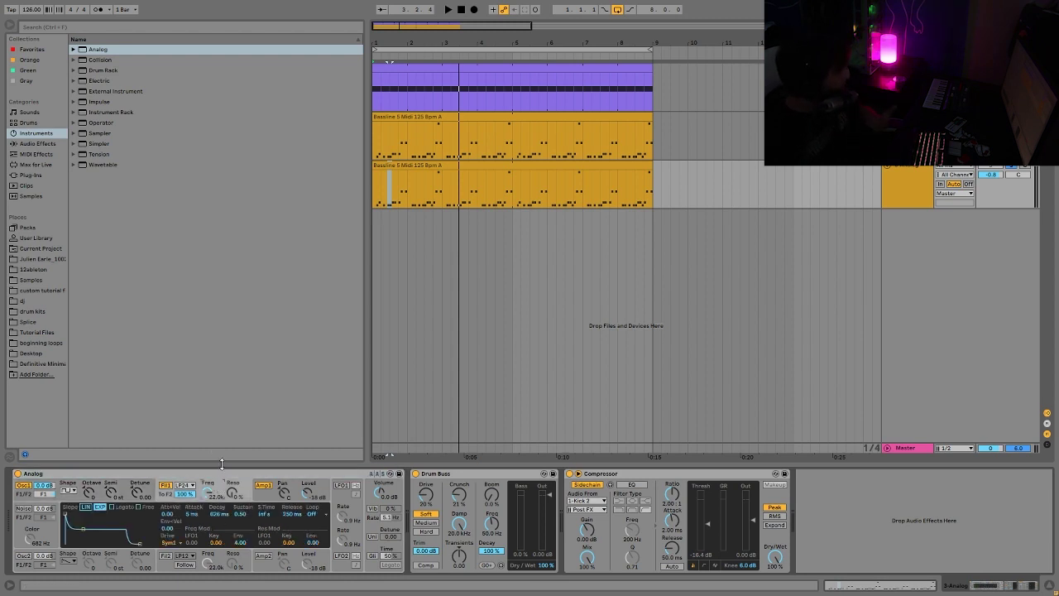
click(283, 498)
key(space)
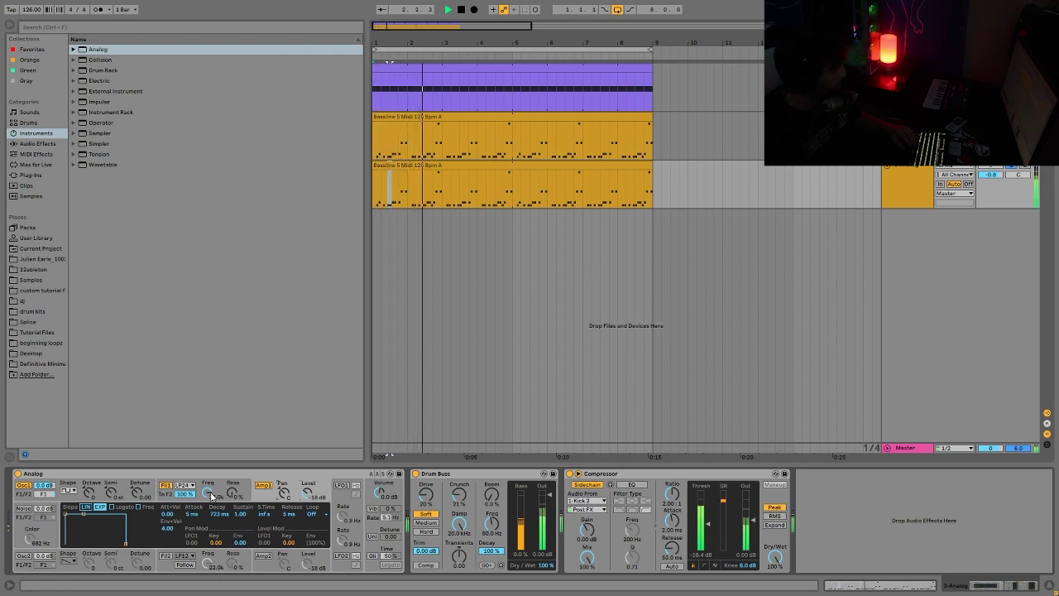
key(space)
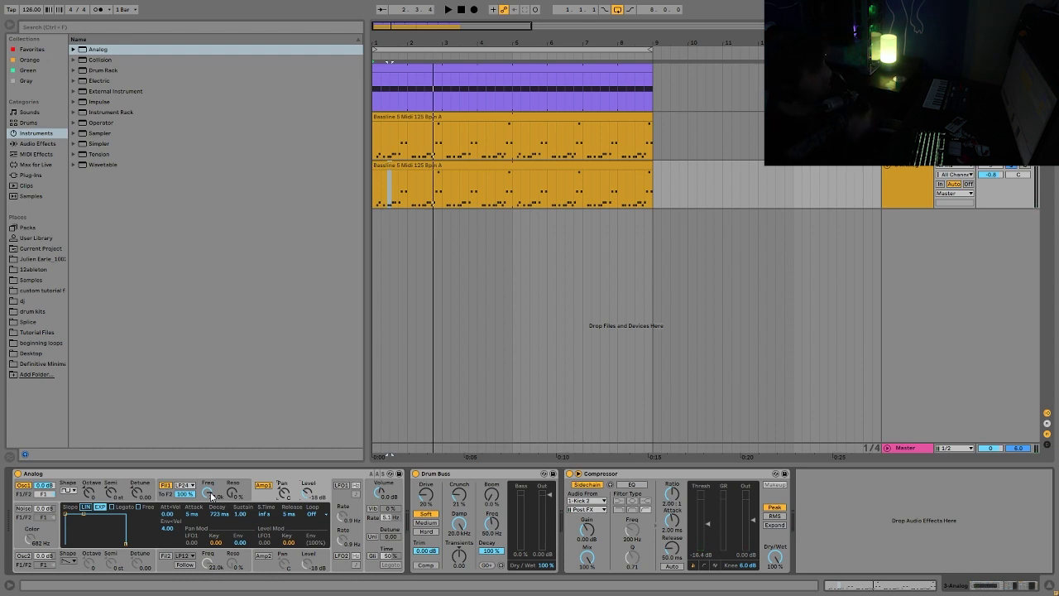
Set Analog's filter 1 to 74 Hz with 52% resonance, 0.39 envelope sustain and 0.14 envelope amount, and raise the volume to 2.2 dB
click(204, 499)
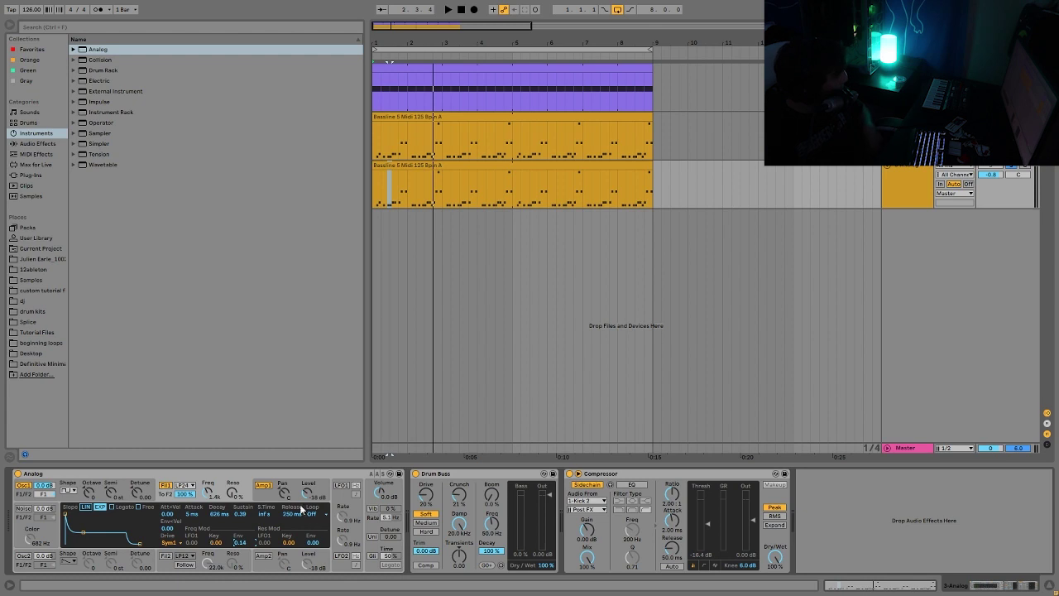
key(space)
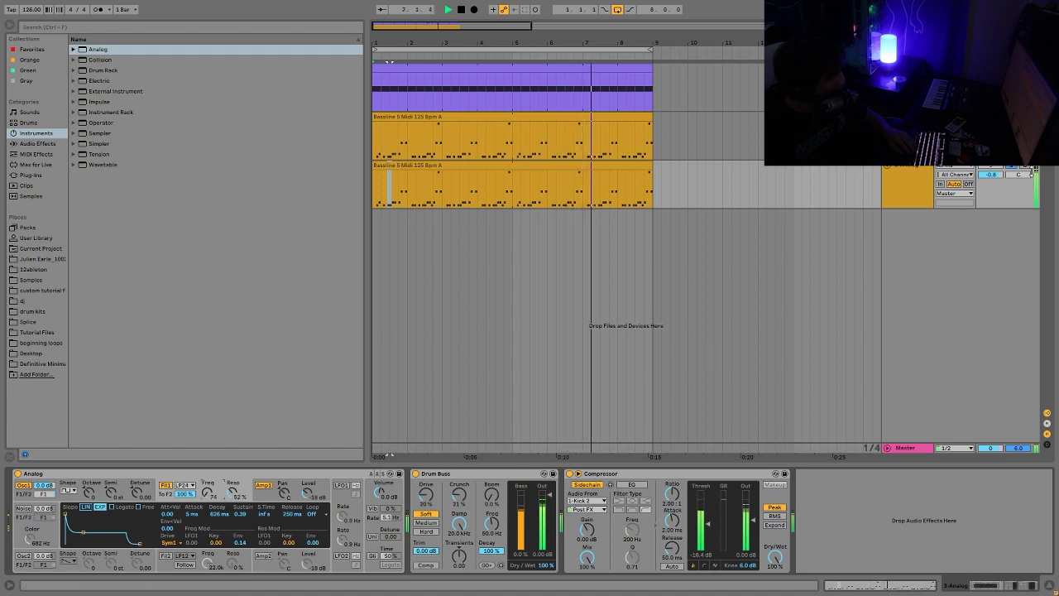
key(space)
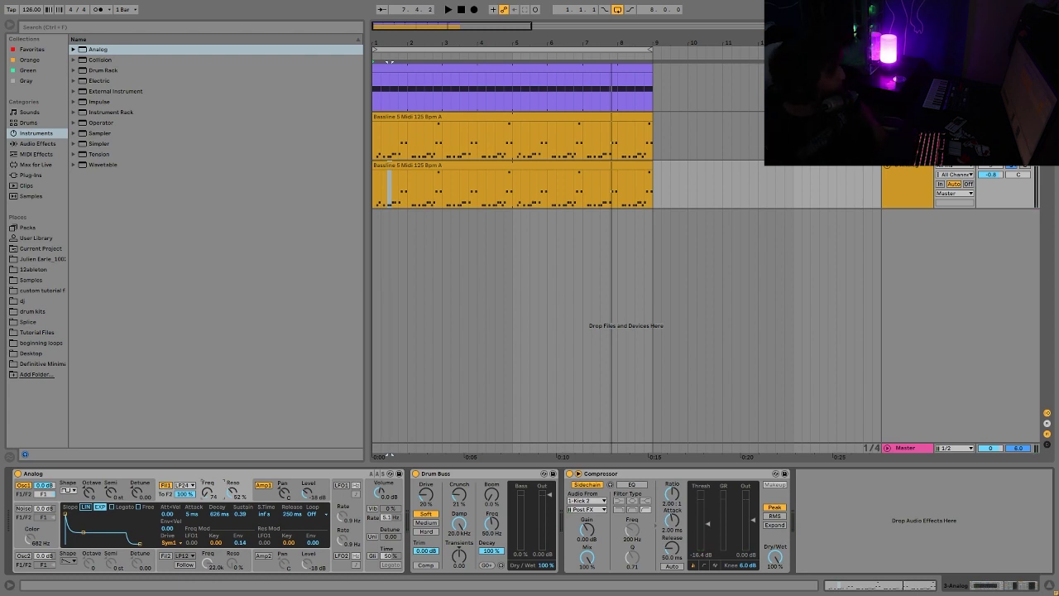
key(space)
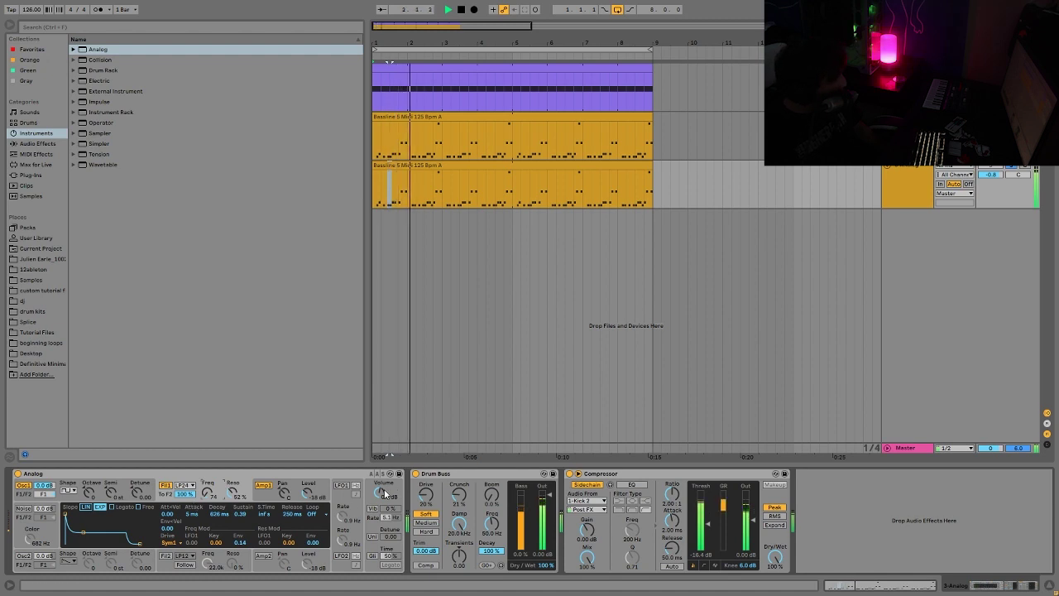
drag(380, 492, 380, 484)
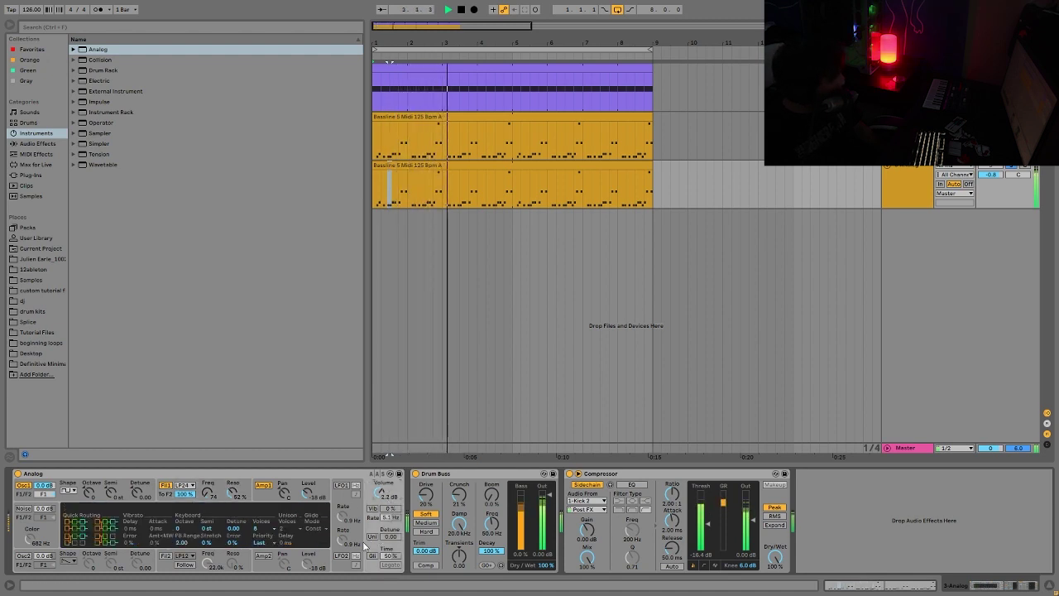
Enable unison in Analog with a detune of 28.91 and audition the sound
drag(383, 493, 383, 486)
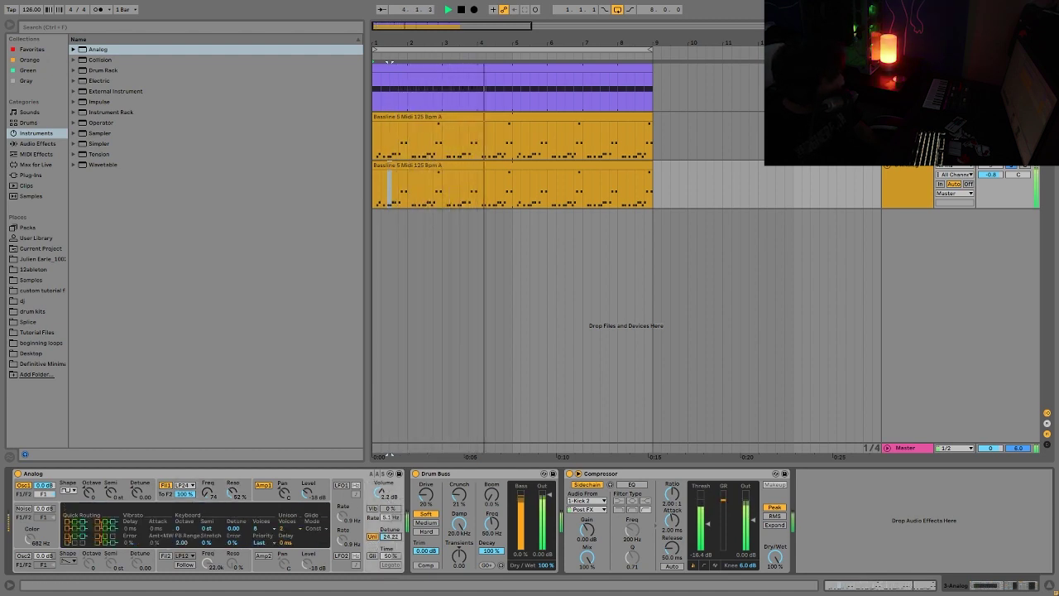
drag(389, 536, 390, 528)
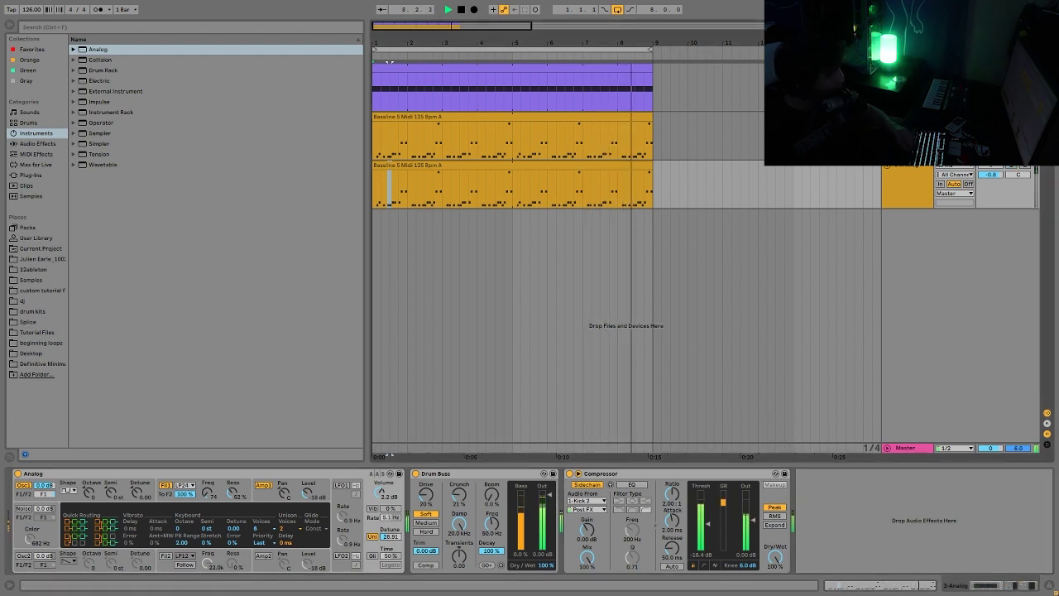
key(space)
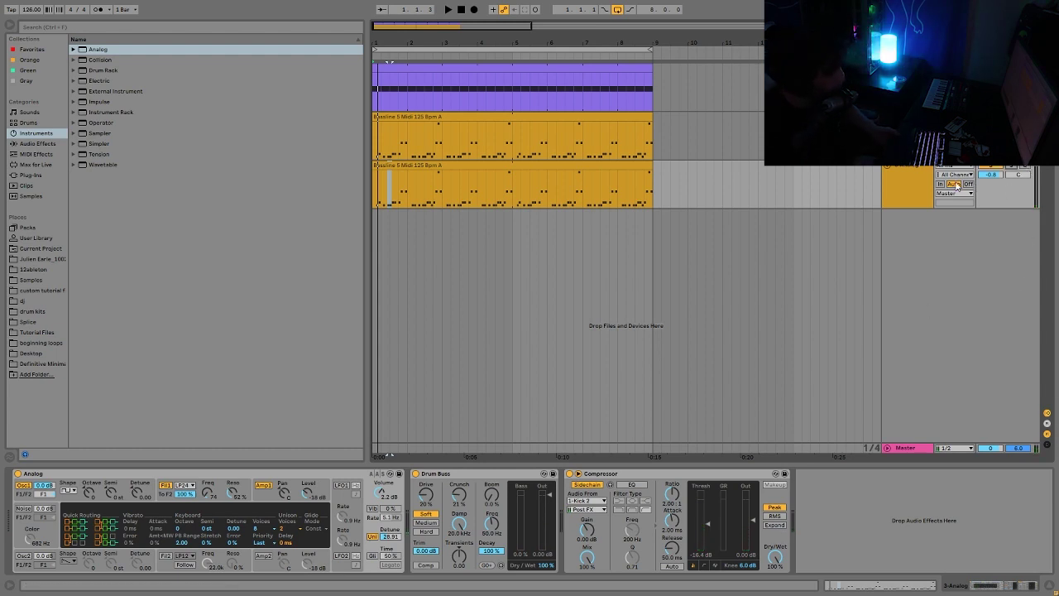
Switch Analog's oscillator 2 back on and lower the Analog track's volume to -6.9 dB during playback
click(22, 558)
key(space)
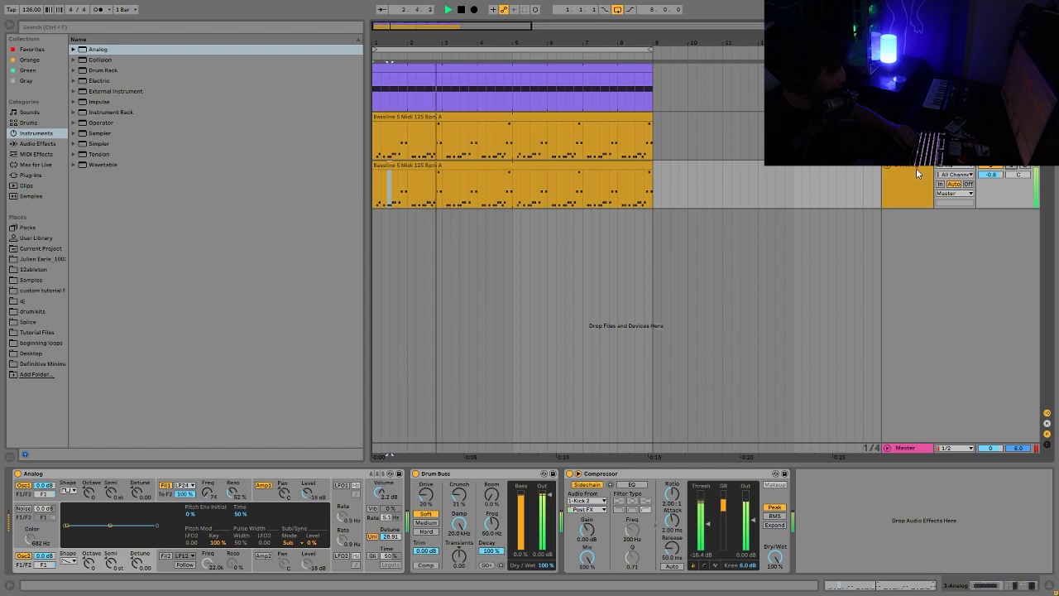
drag(991, 174, 991, 192)
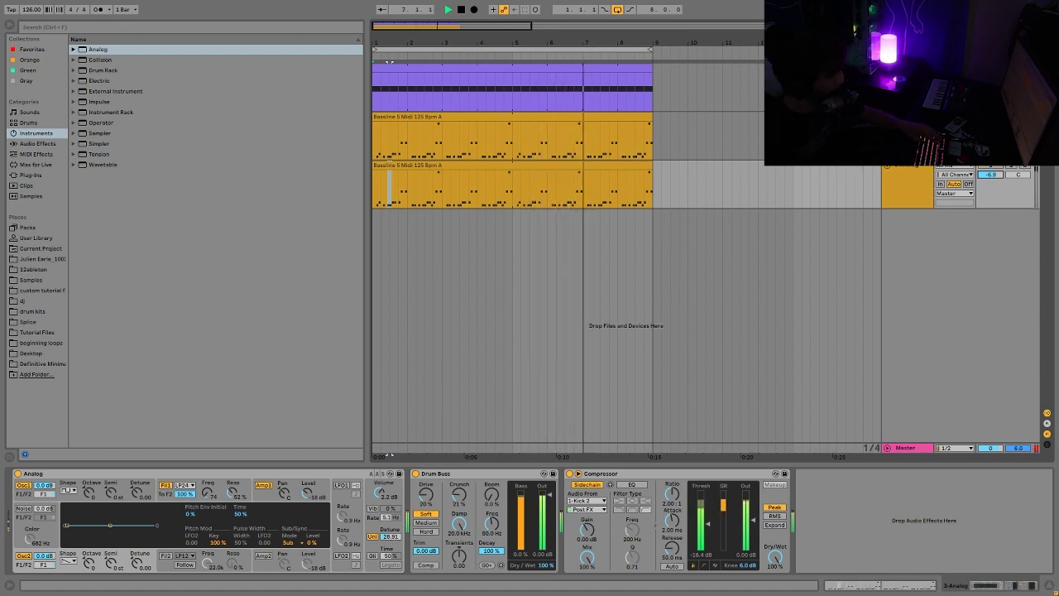
Stop playback and add an EQ Eight at the end of the Operator bassline track's device chain
key(Up)
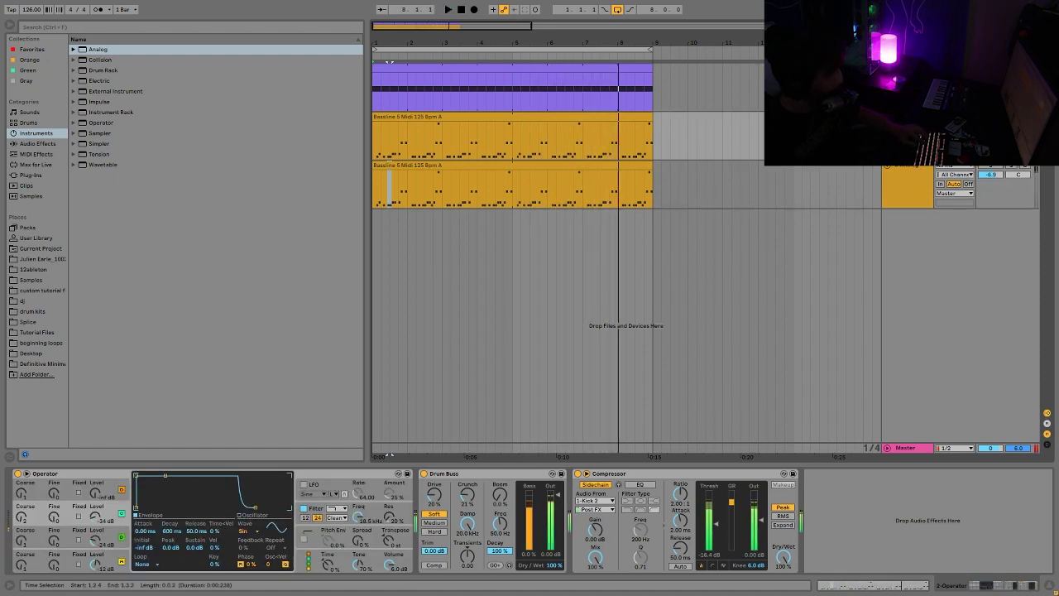
click(391, 117)
key(space)
click(43, 141)
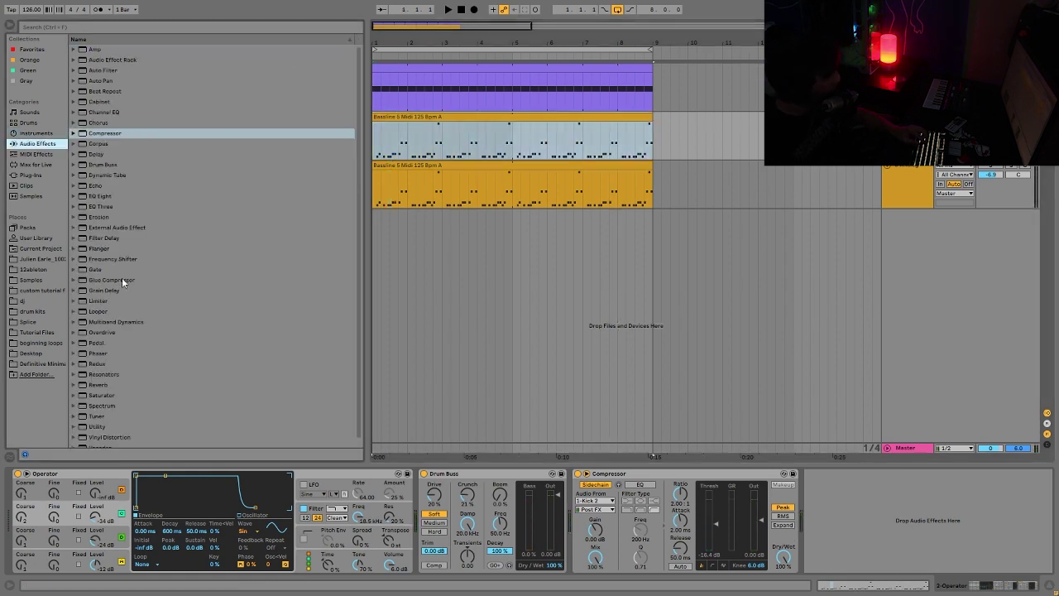
double_click(111, 197)
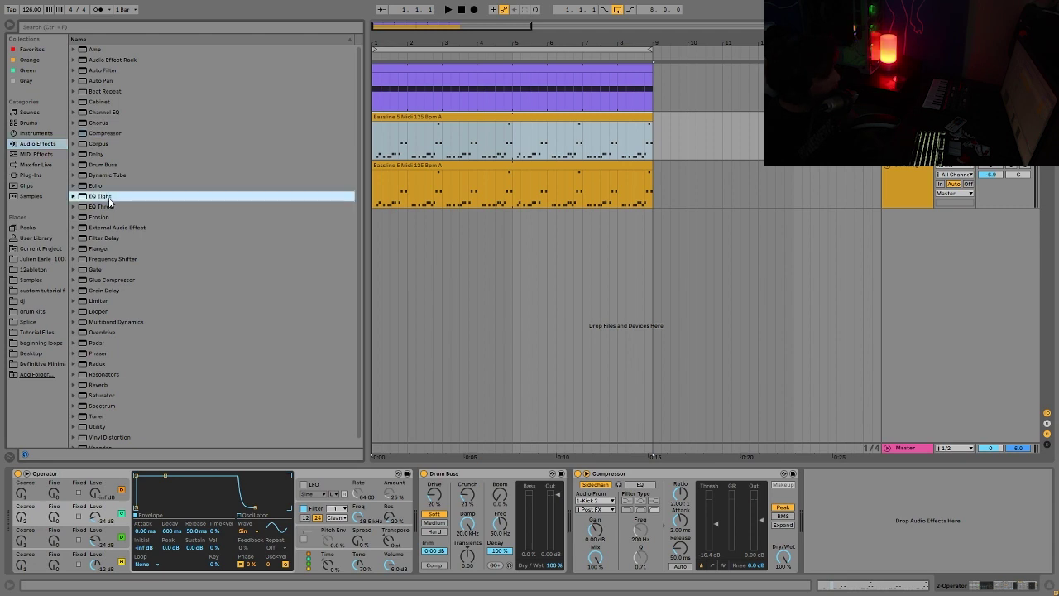
click(891, 514)
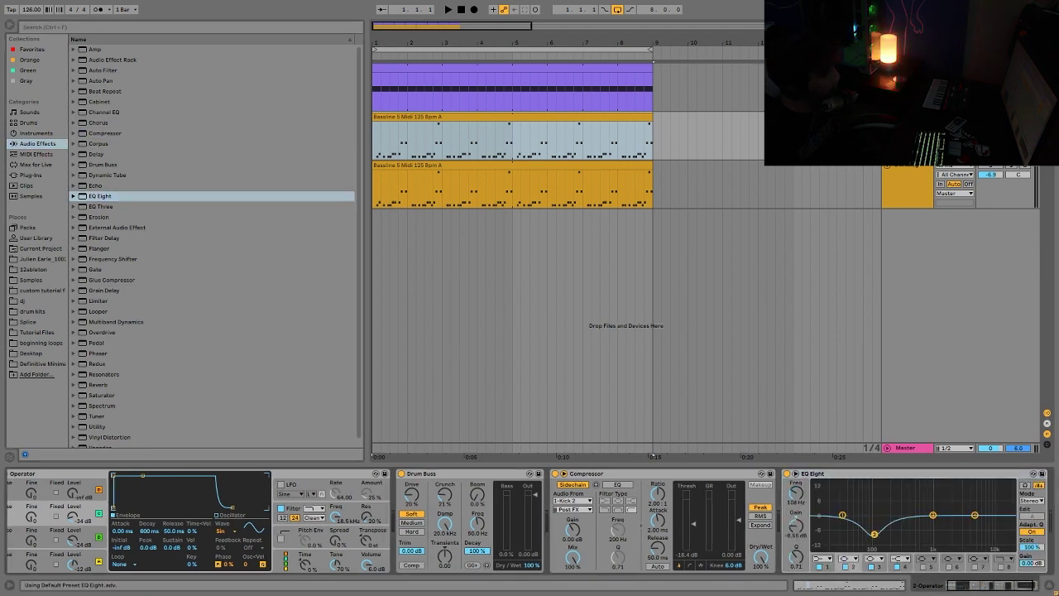
Make a narrow cut at 102 Hz with EQ Eight's band 2 and compare playback with the EQ bypassed and enabled
drag(875, 522, 873, 530)
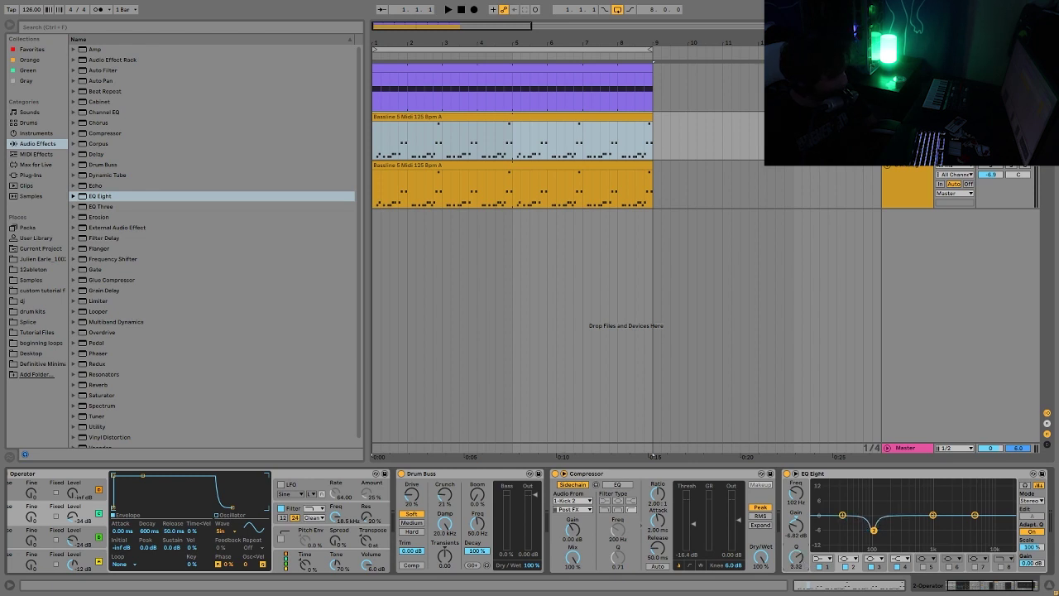
drag(802, 565, 801, 589)
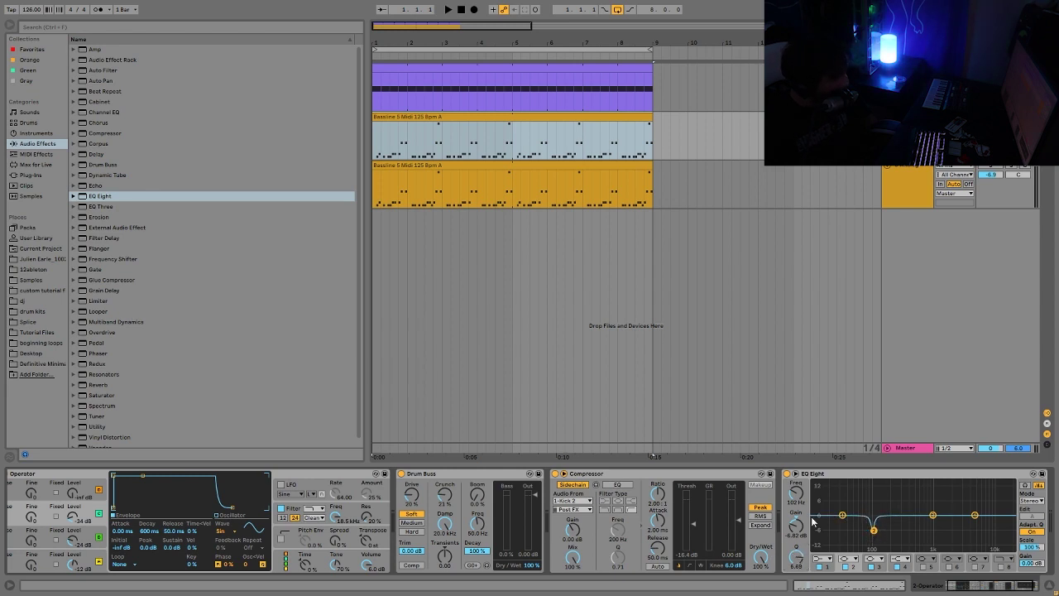
click(786, 474)
key(space)
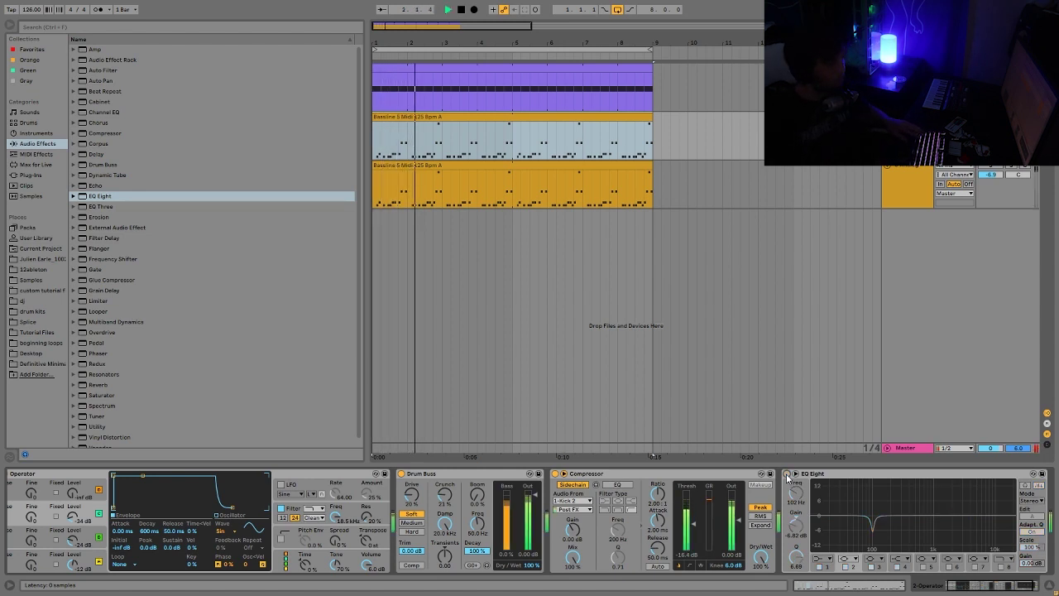
click(786, 473)
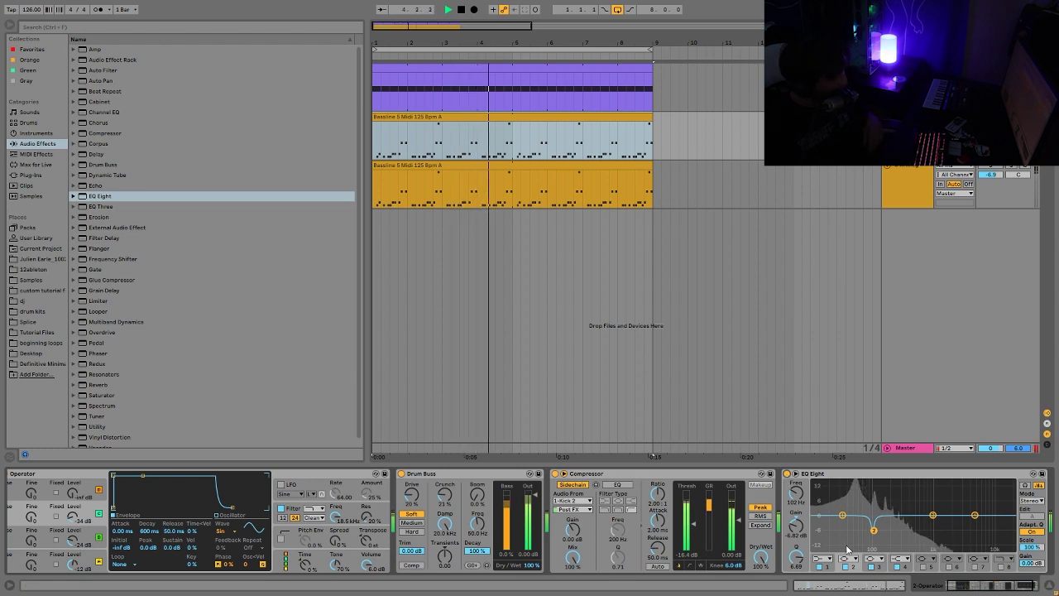
key(space)
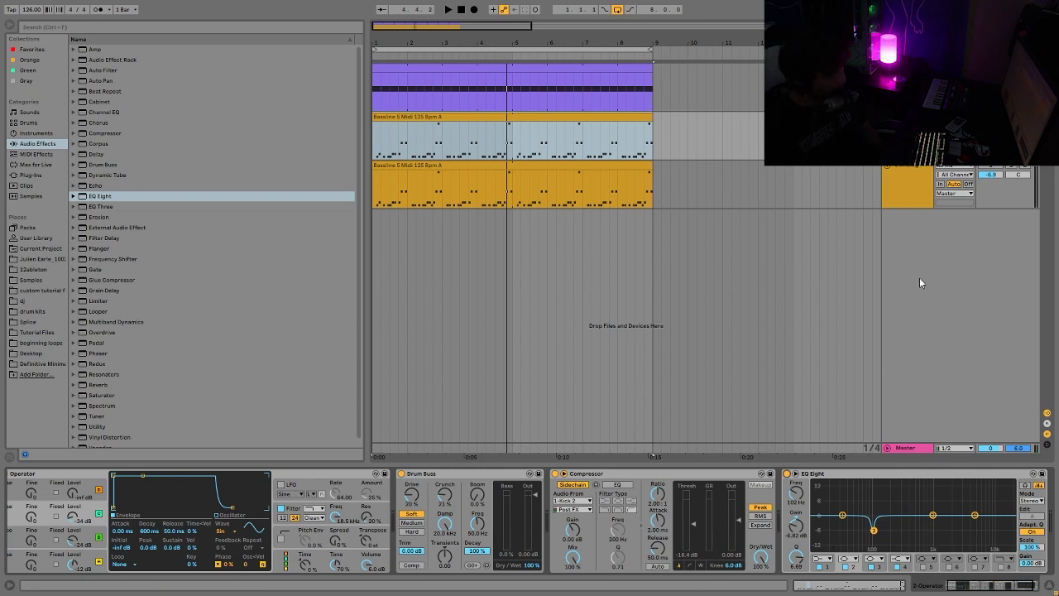
Examine the kick's frequencies during playback with a temporary Spectrum on the kick track, and delete the device
click(906, 87)
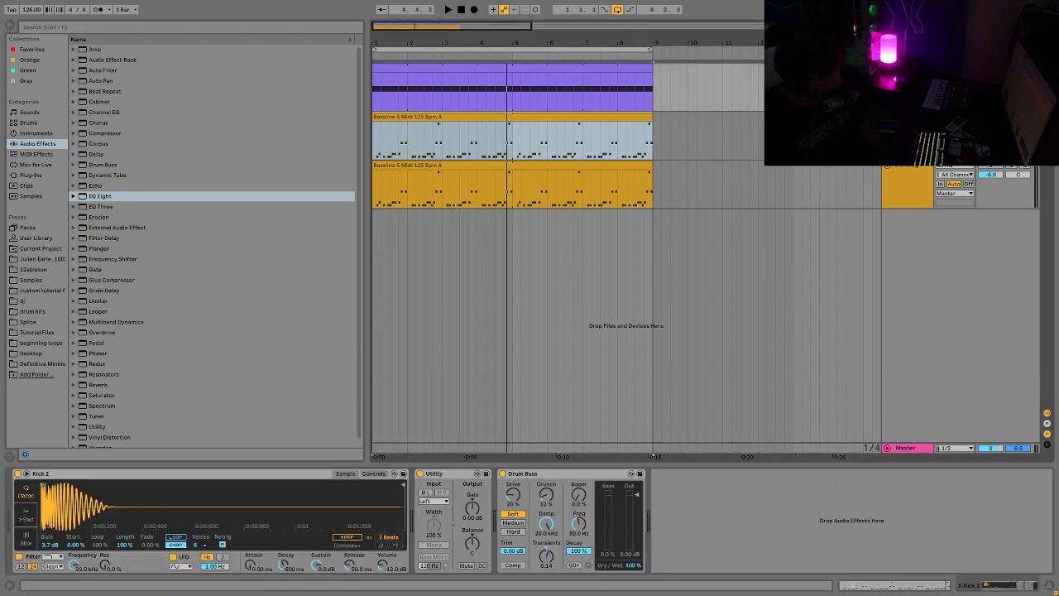
double_click(101, 406)
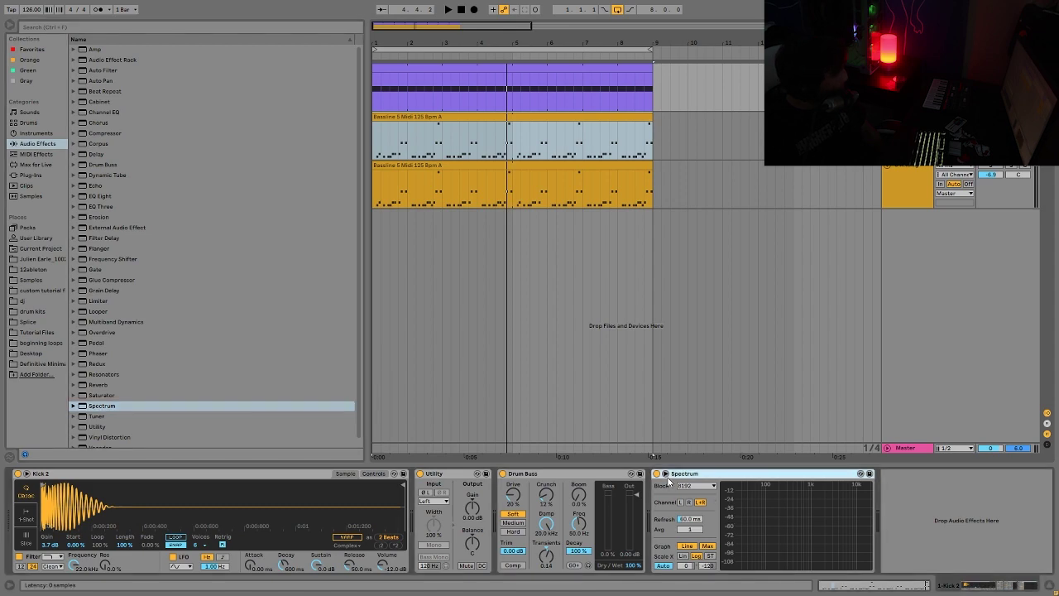
click(668, 476)
key(space)
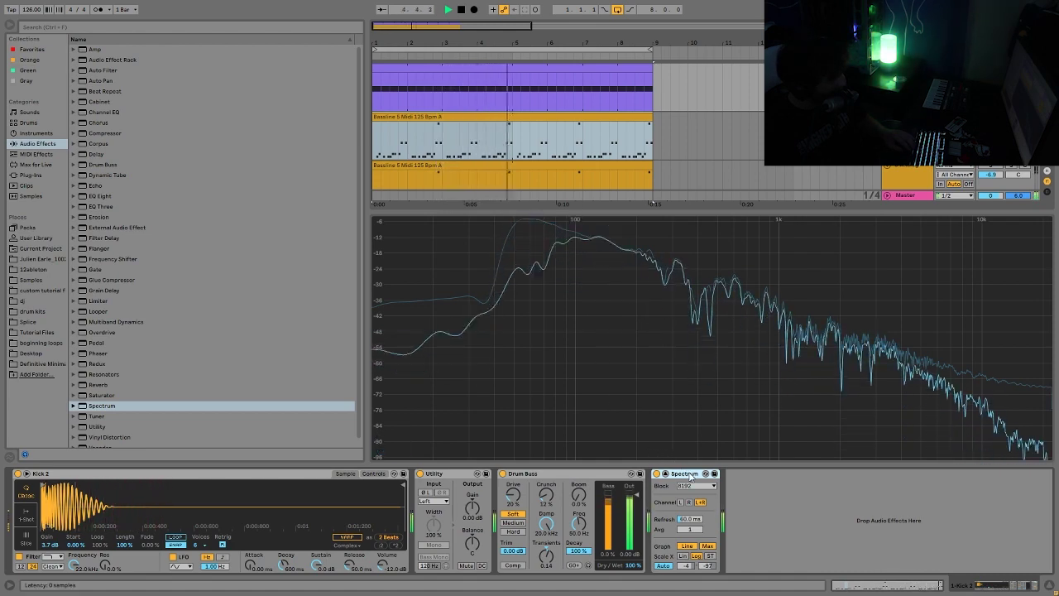
key(Delete)
Play the Operator bassline and examine its frequencies around the cut in EQ Eight
key(Up)
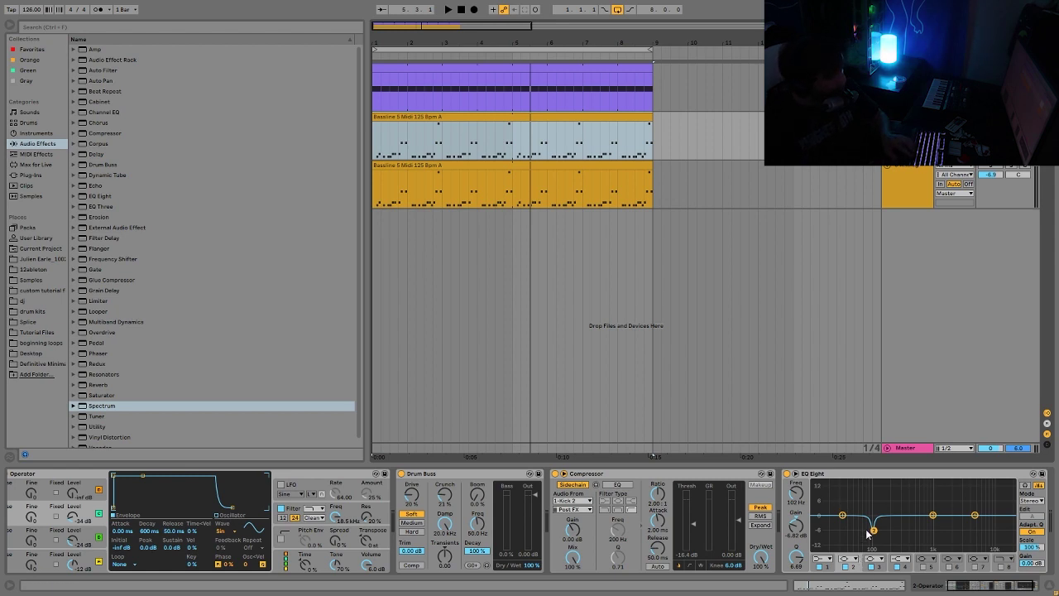
key(space)
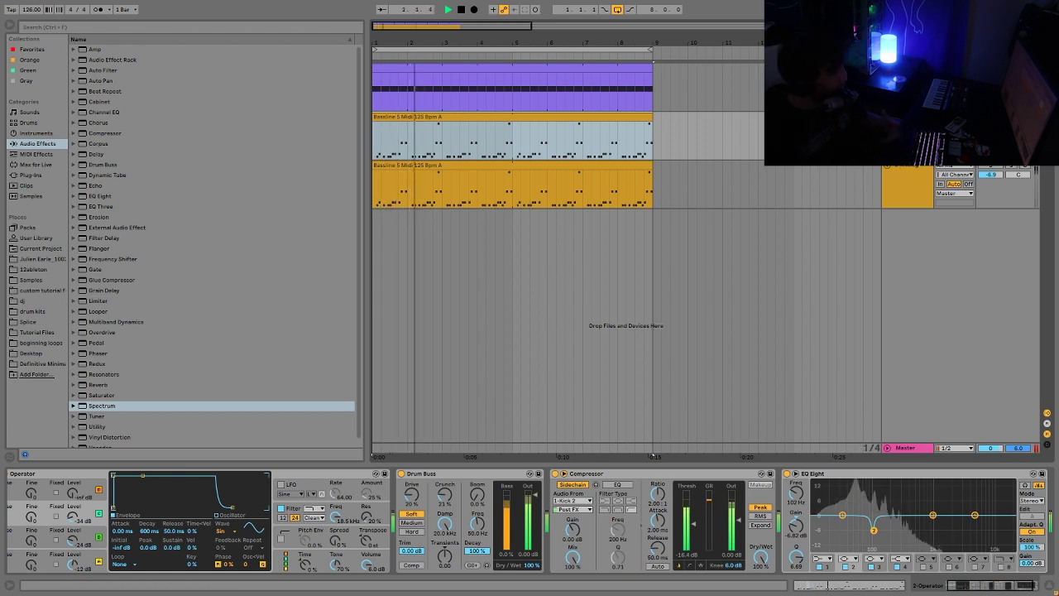
key(space)
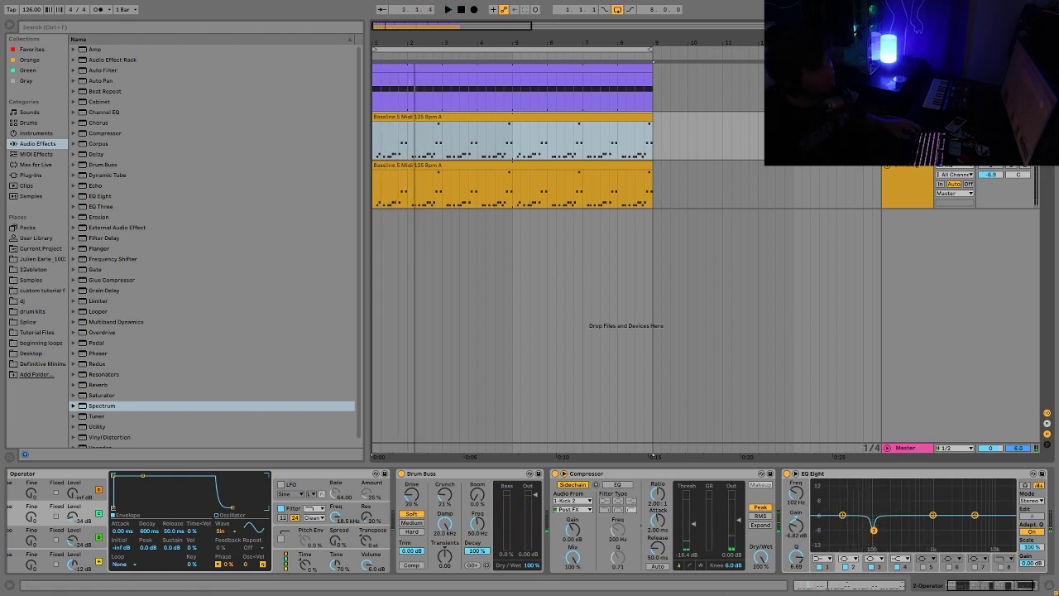
Group the kick and both bassline tracks and add a Saturator to the group
click(904, 197)
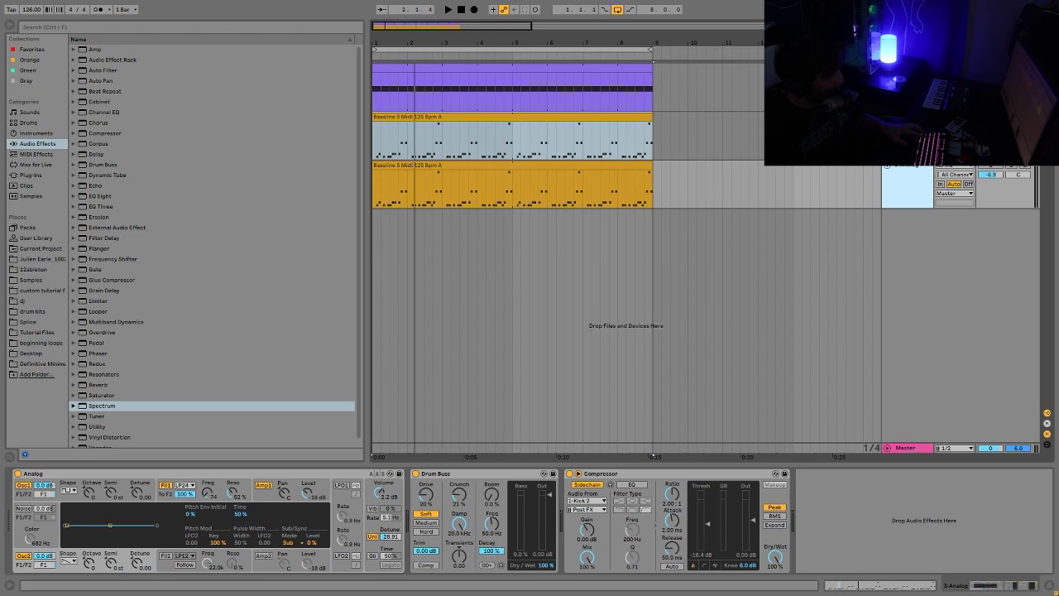
key(ctrl+g)
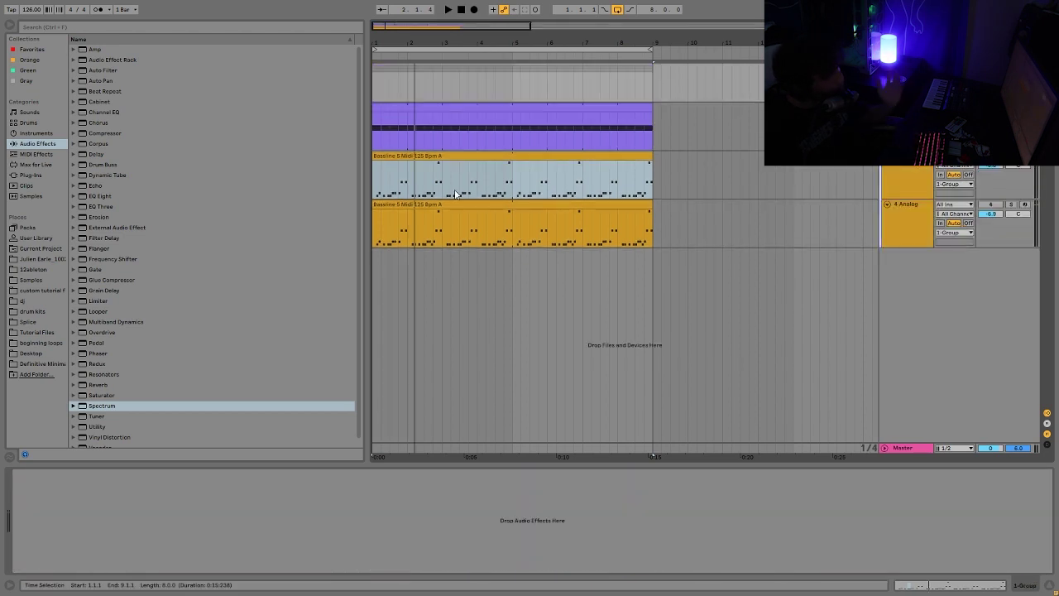
double_click(93, 396)
click(31, 501)
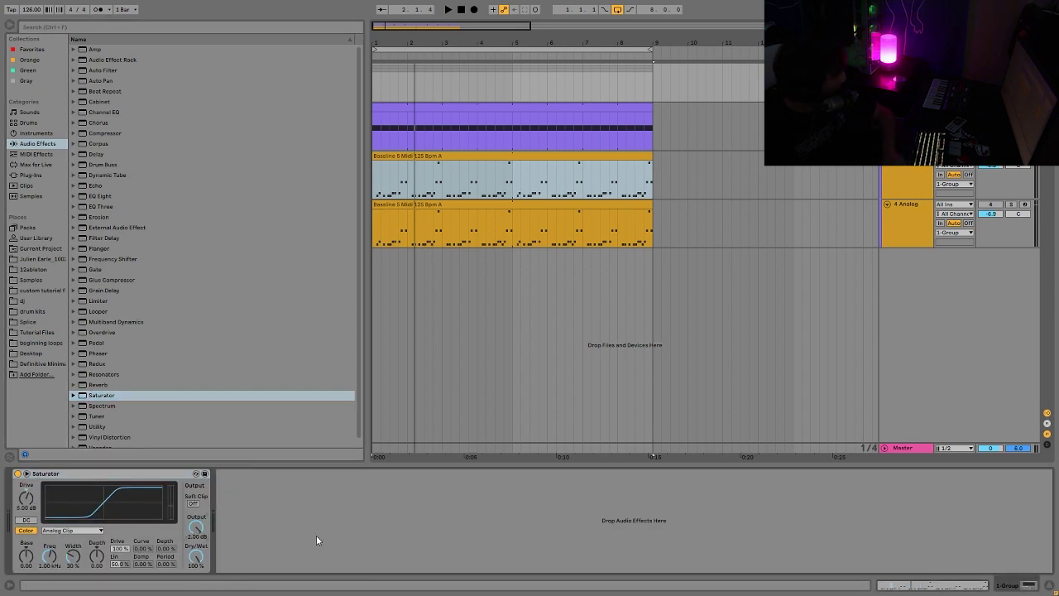
Set the group Saturator's drive to 4.00 dB and compare playback with the device bypassed and enabled
key(space)
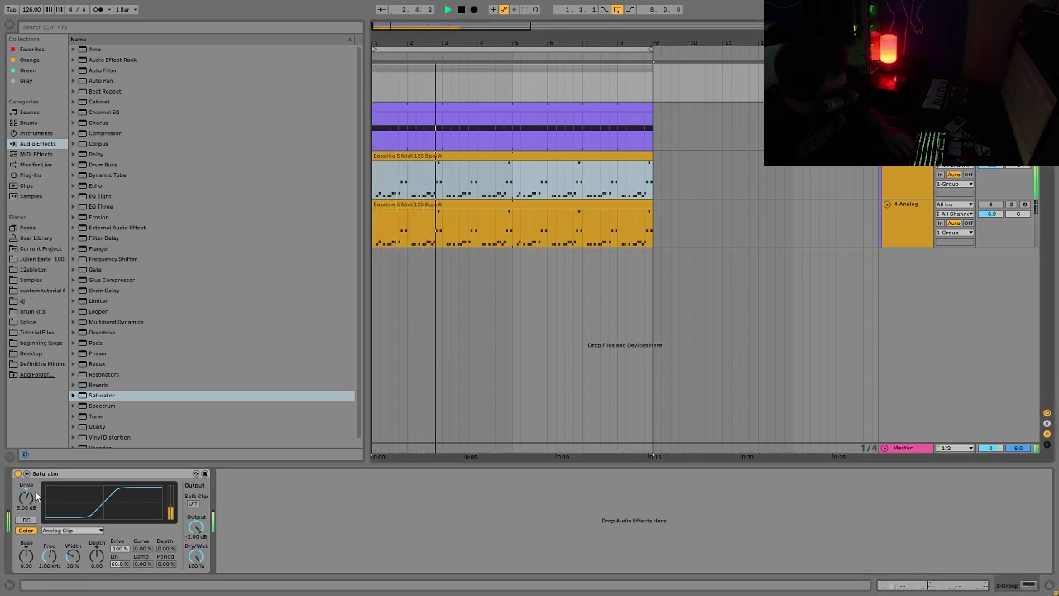
drag(30, 497, 30, 505)
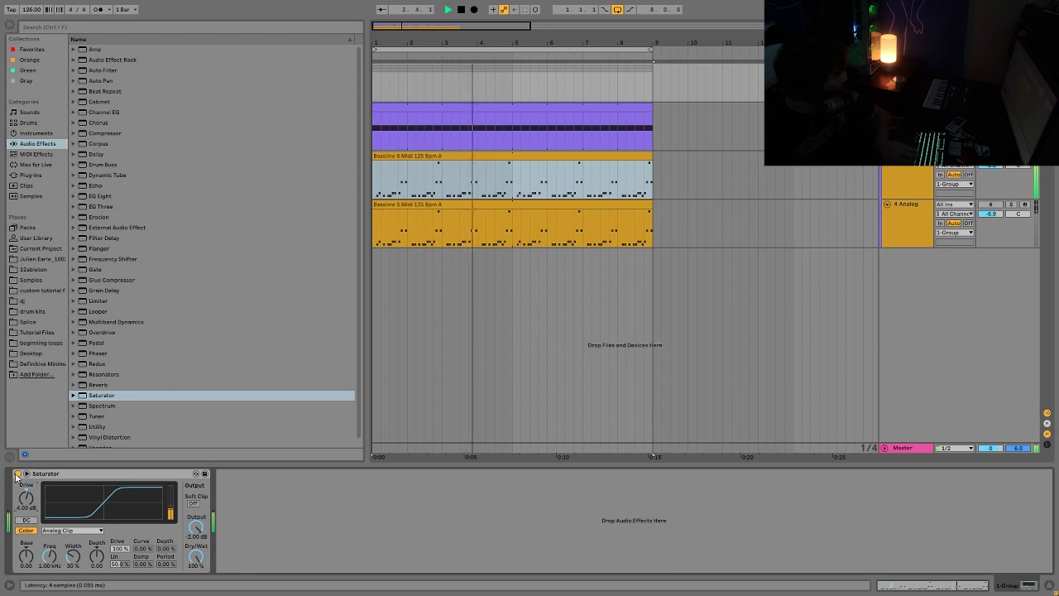
key(space)
click(16, 474)
key(space)
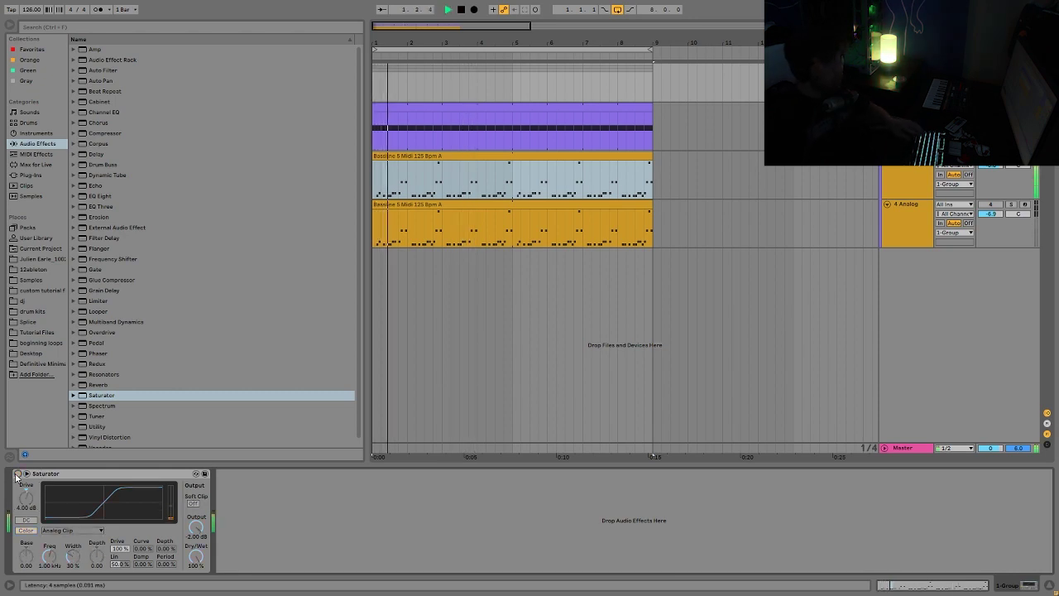
click(16, 475)
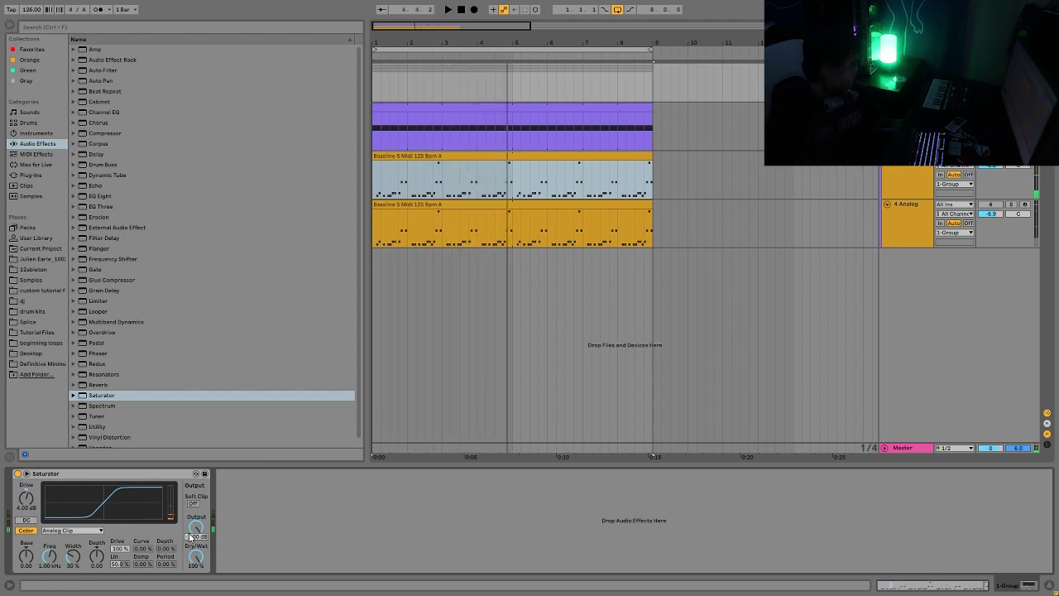
Set the group Saturator's output to -1.00 dB and audition the grouped tracks
key(space)
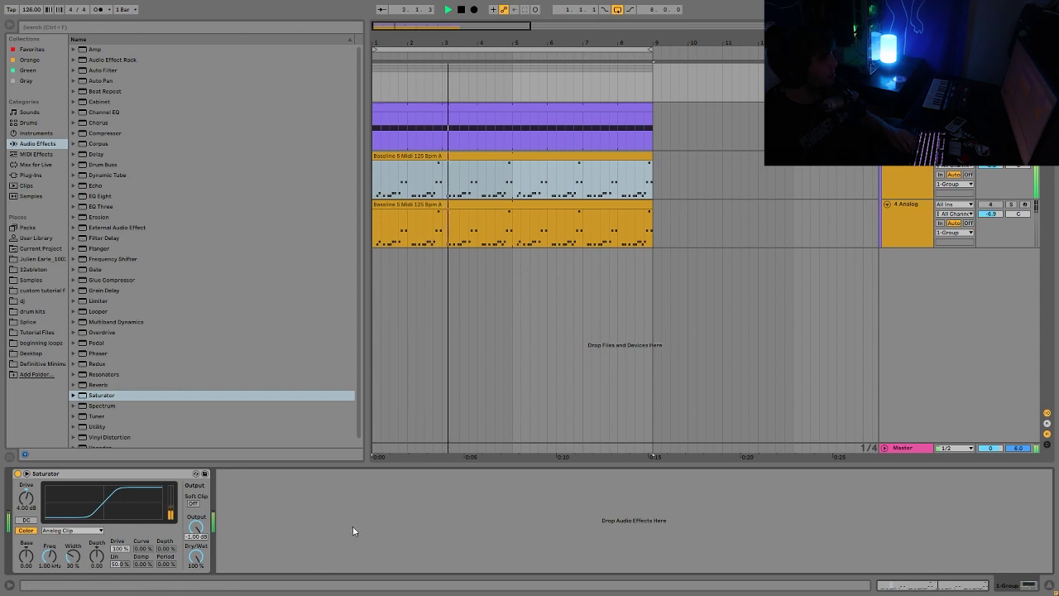
key(space)
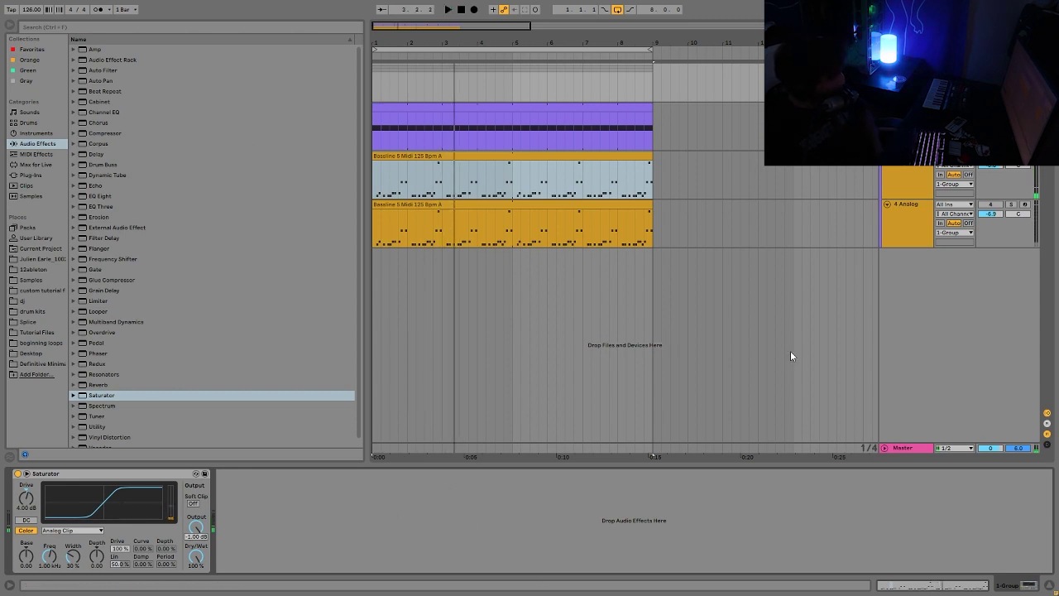
key(space)
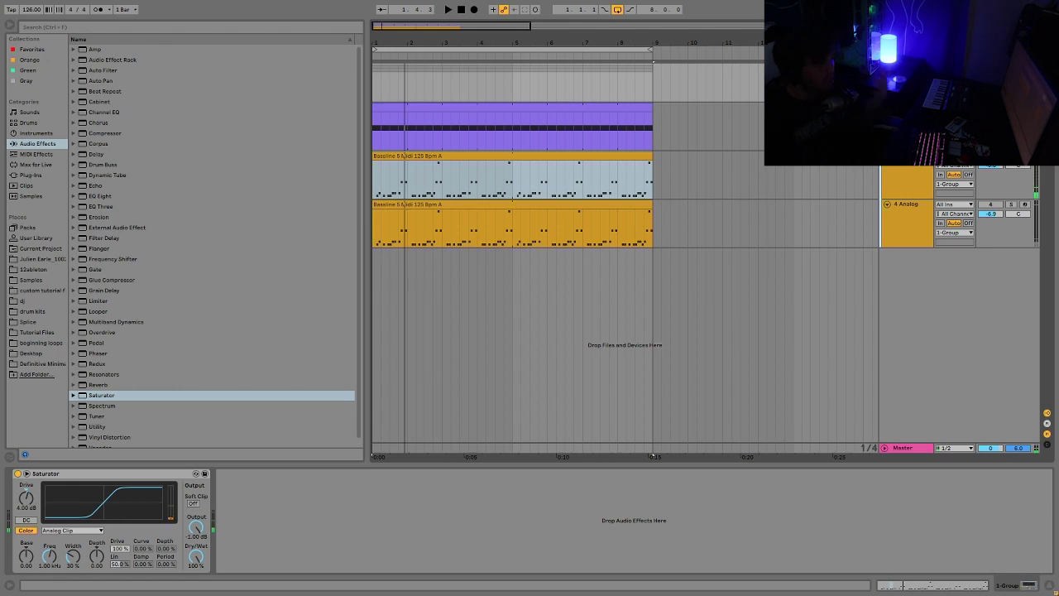
key(Up)
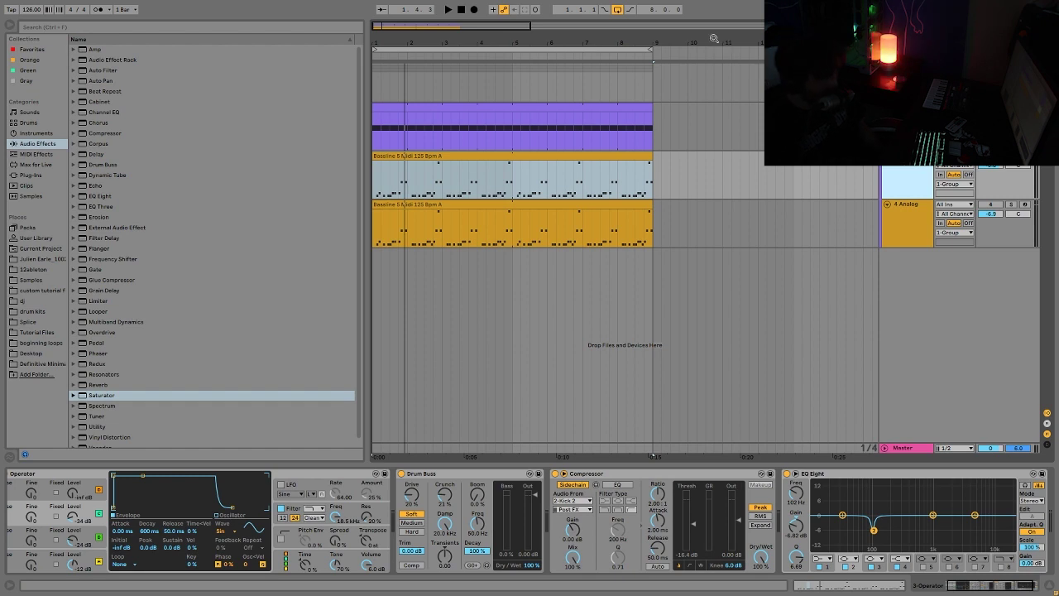
key(Up)
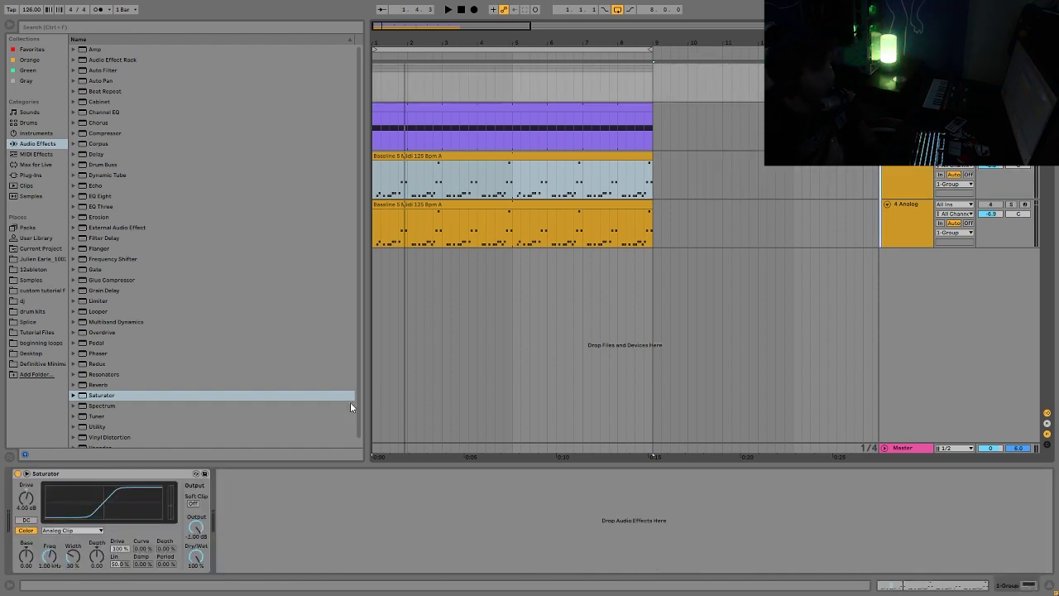
key(Down)
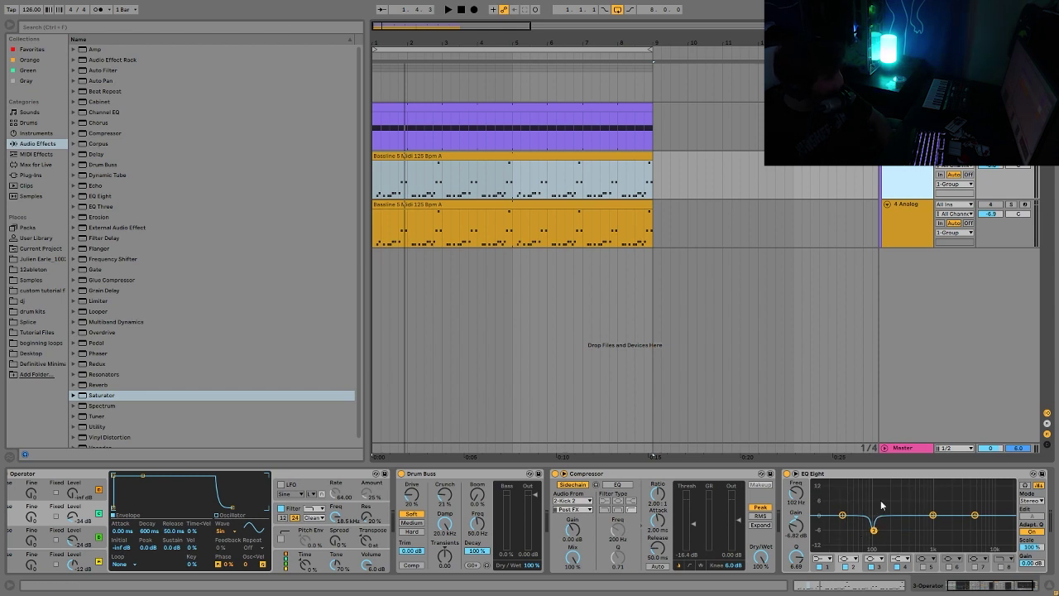
click(900, 171)
click(902, 175)
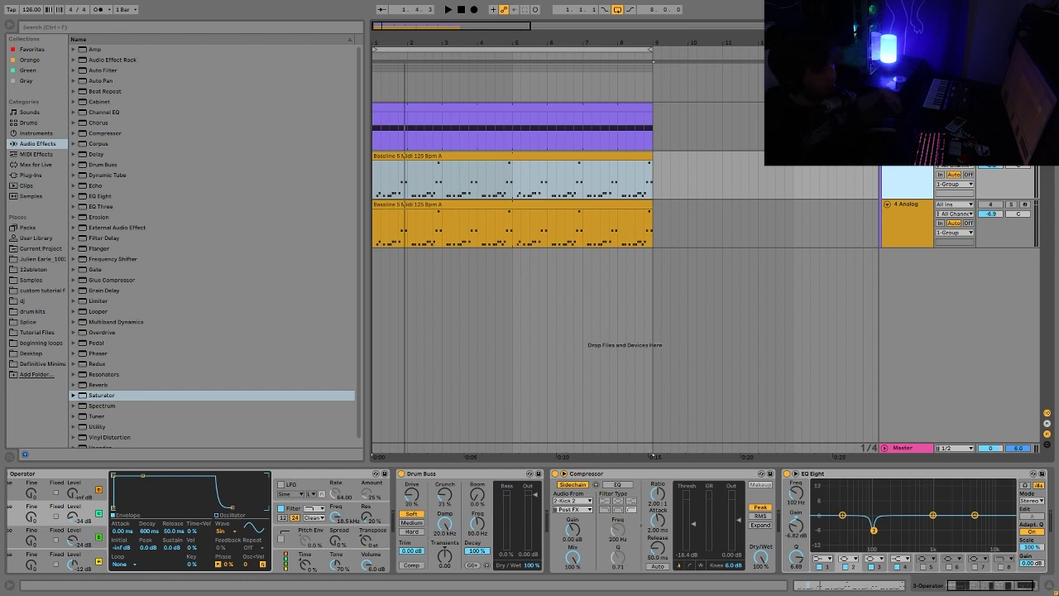
click(451, 347)
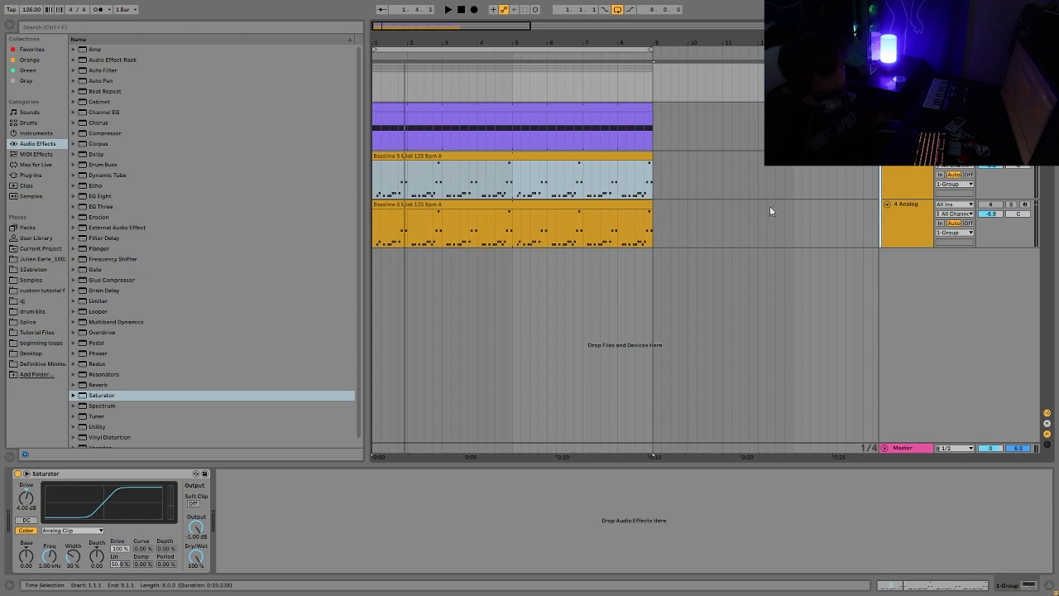
Review the device chains on the Operator bassline and kick tracks, ending on the group's Saturator
click(910, 171)
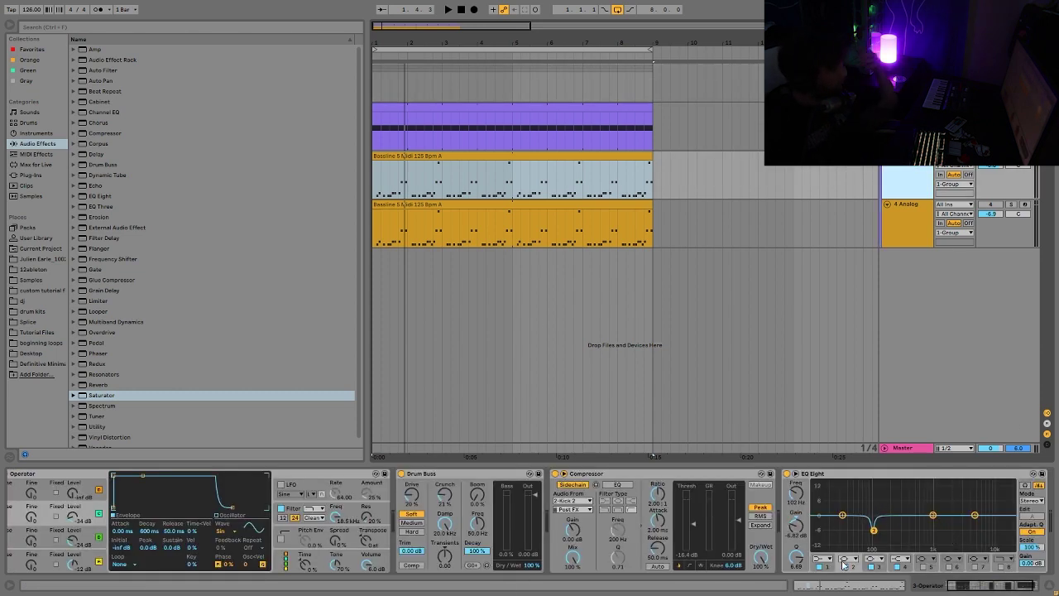
key(Up)
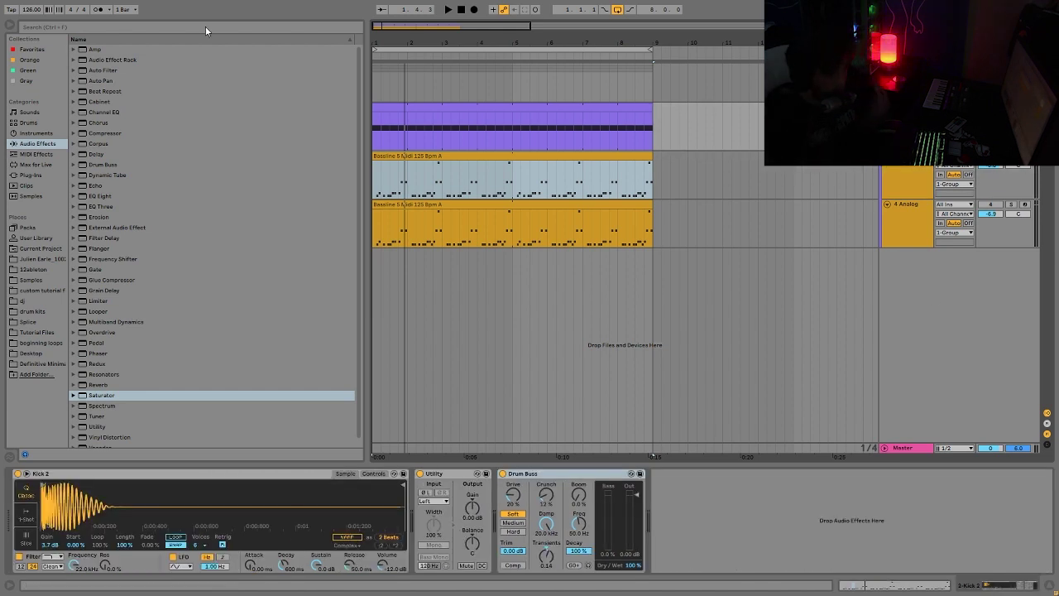
key(Up)
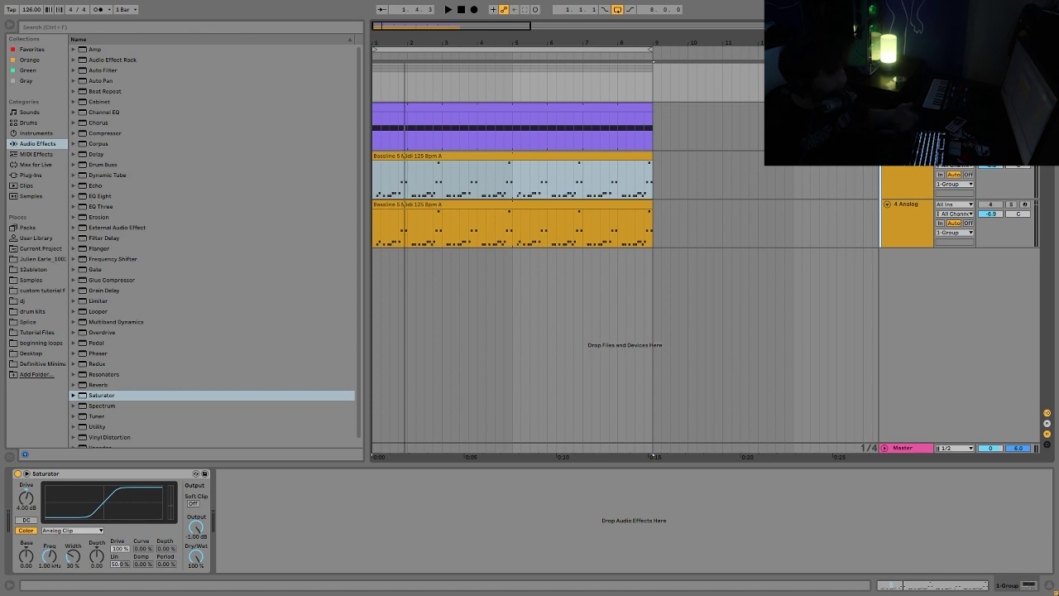
Set the group Saturator's color Base to -3.43 while auditioning the grouped tracks
key(space)
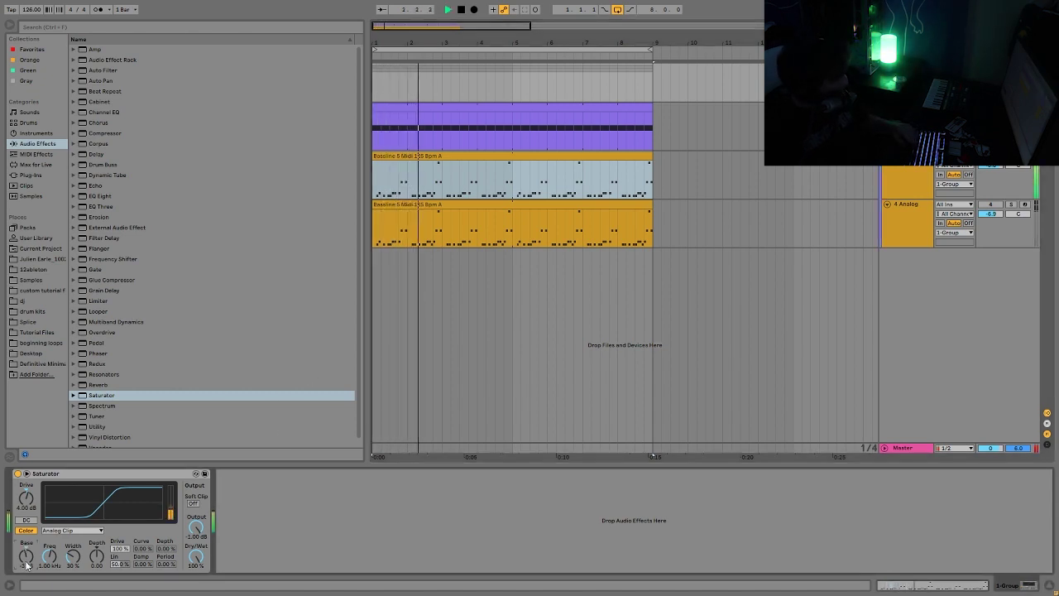
drag(25, 555, 4, 569)
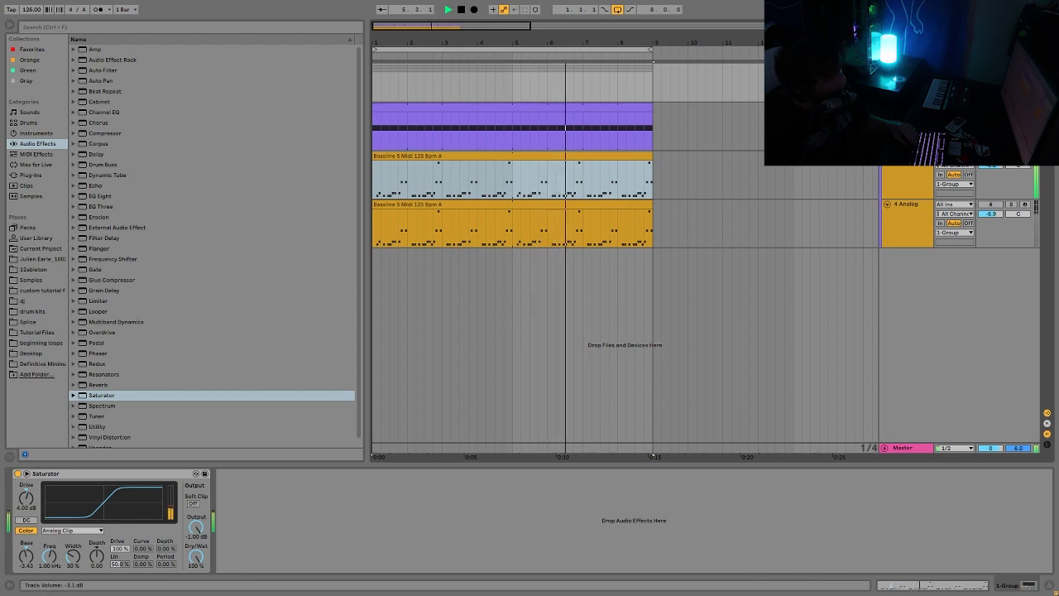
key(space)
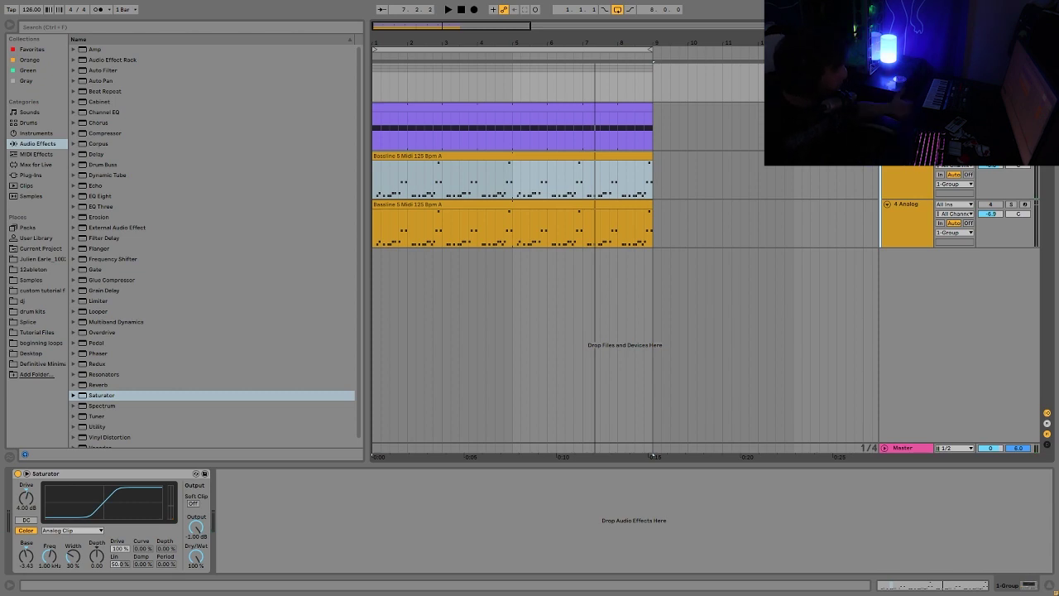
Open the sample pack folder containing the Bassline Midi files and set the arrangement's playback start to 1.1.1
click(56, 365)
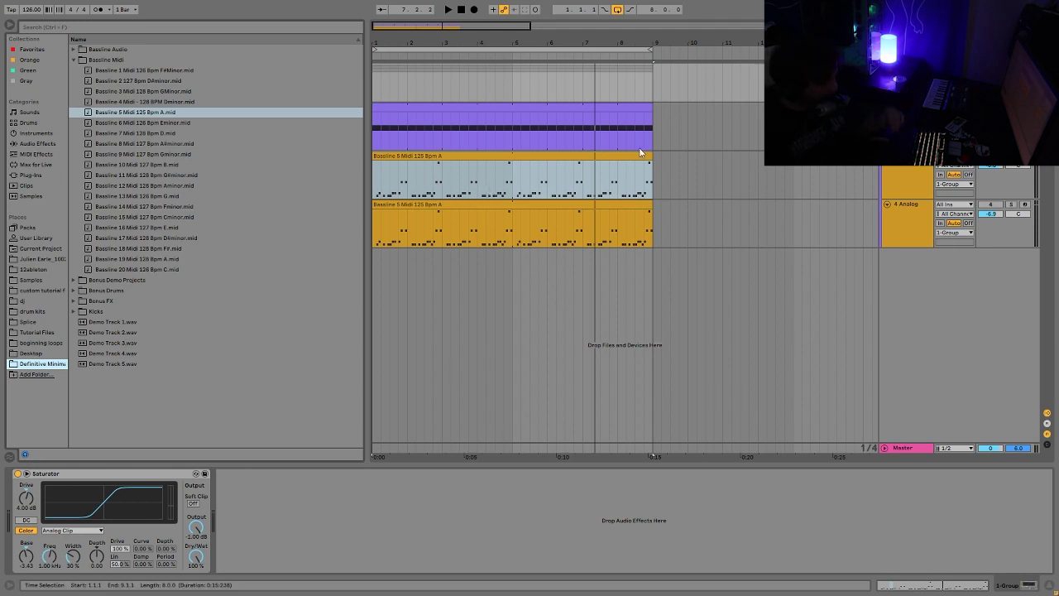
click(374, 83)
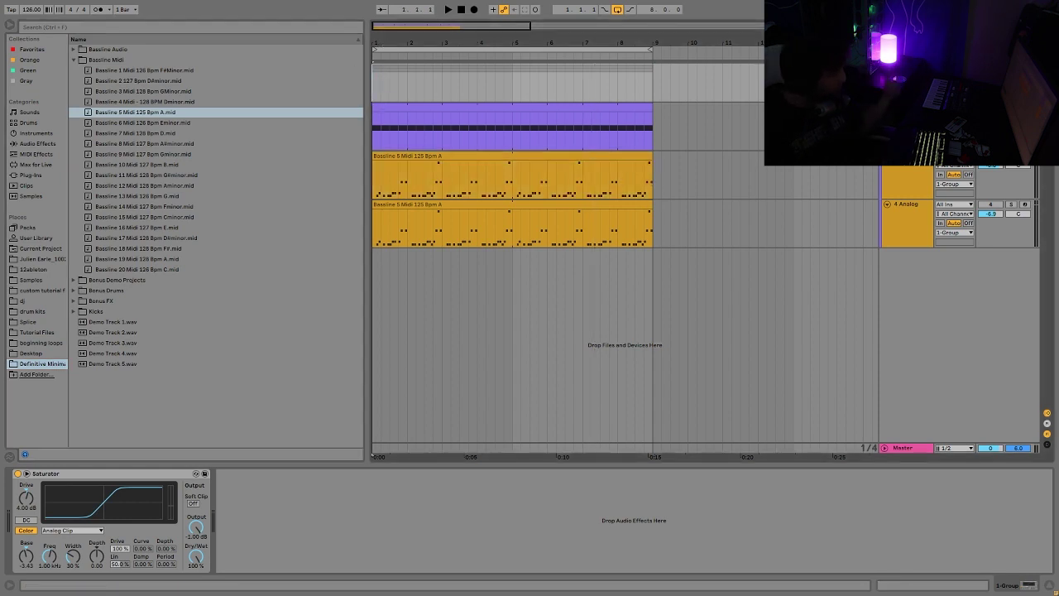